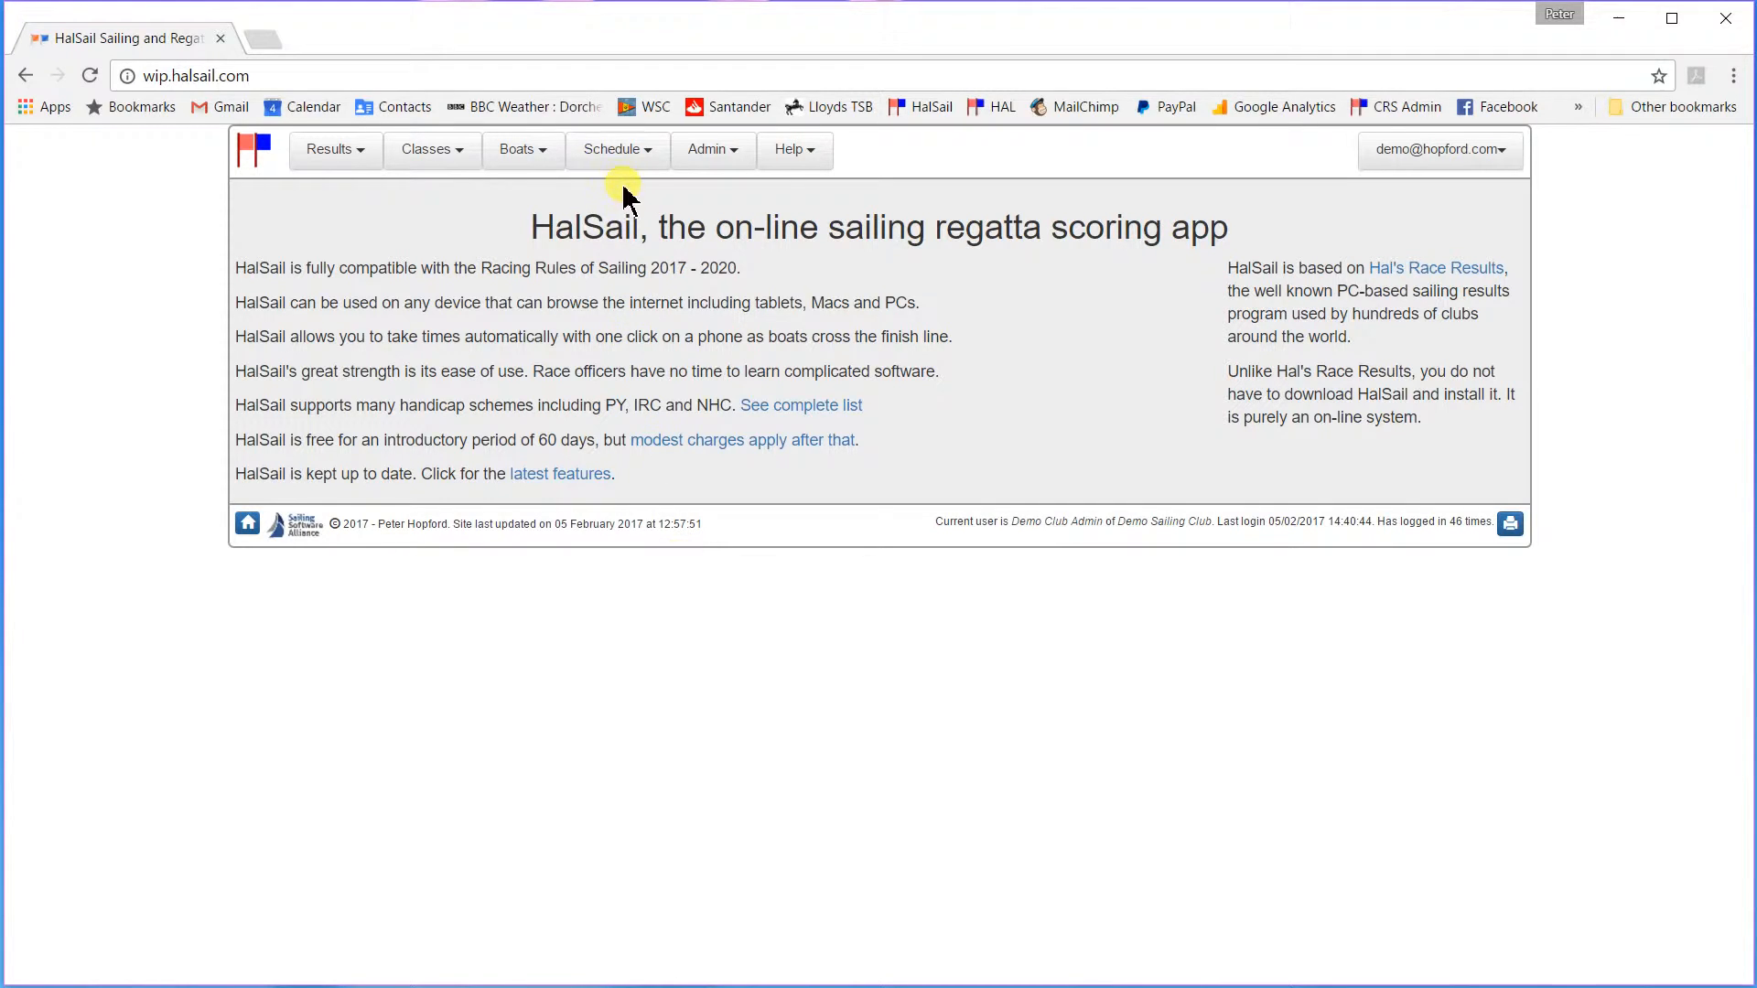
Create a new race series for the Laser class
click(621, 156)
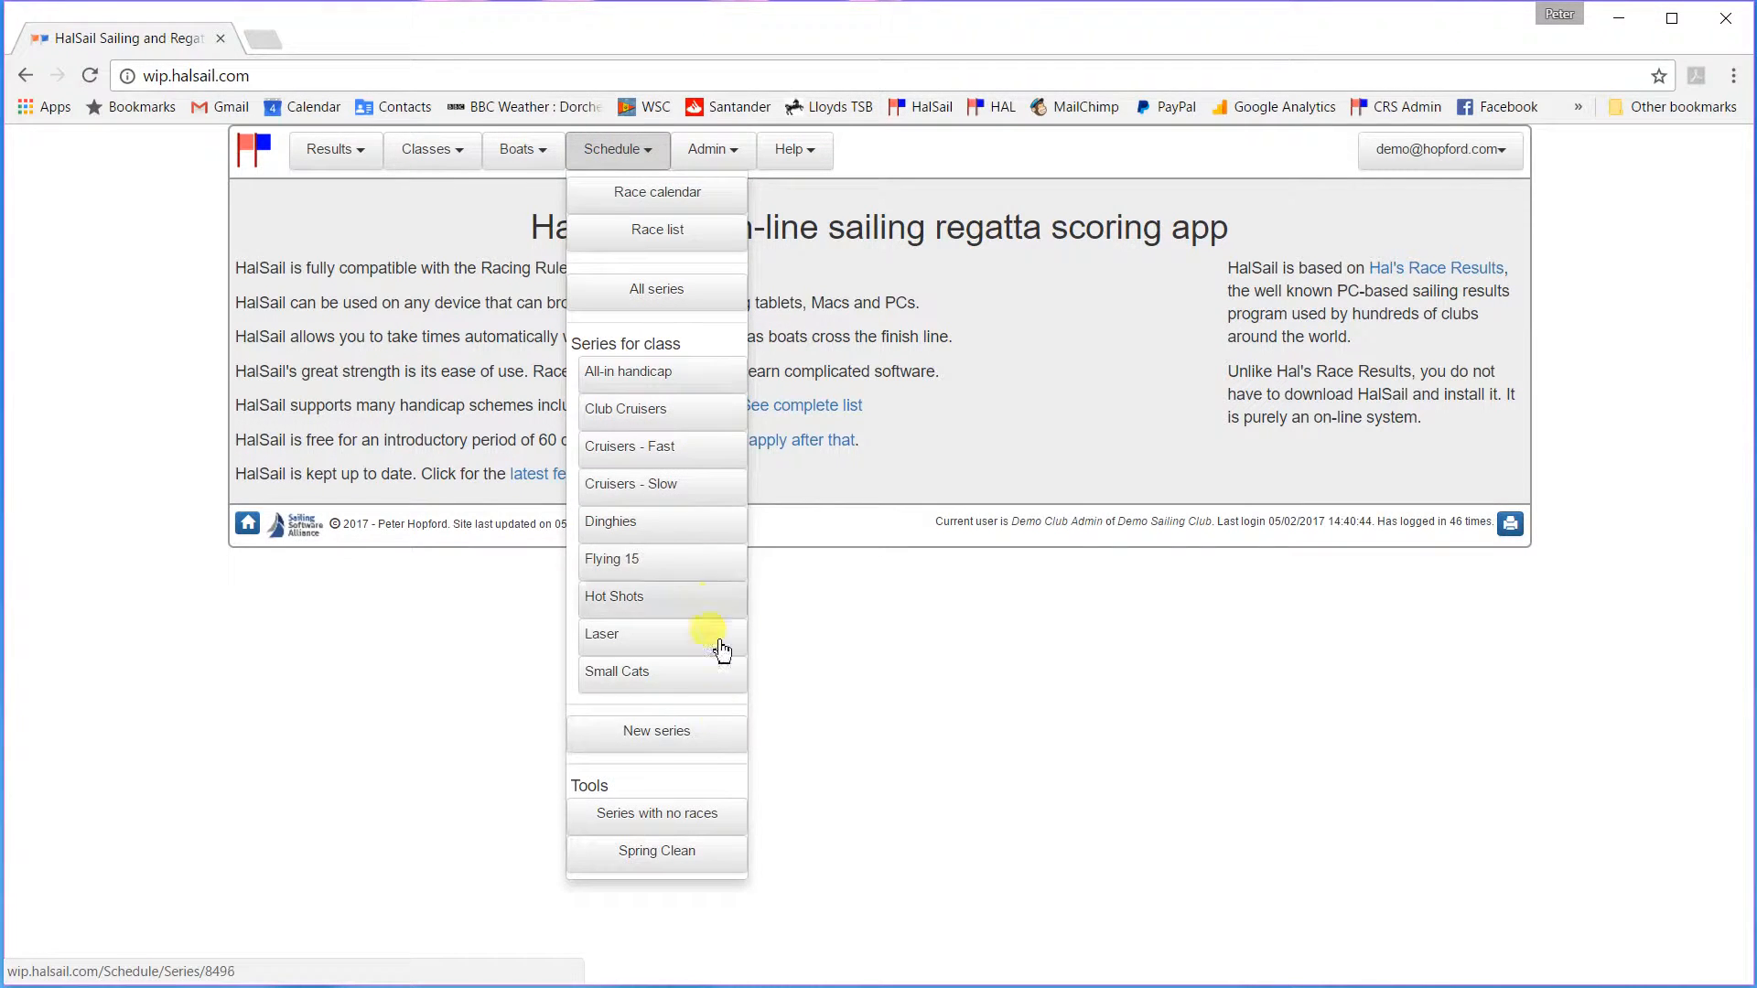
click(712, 738)
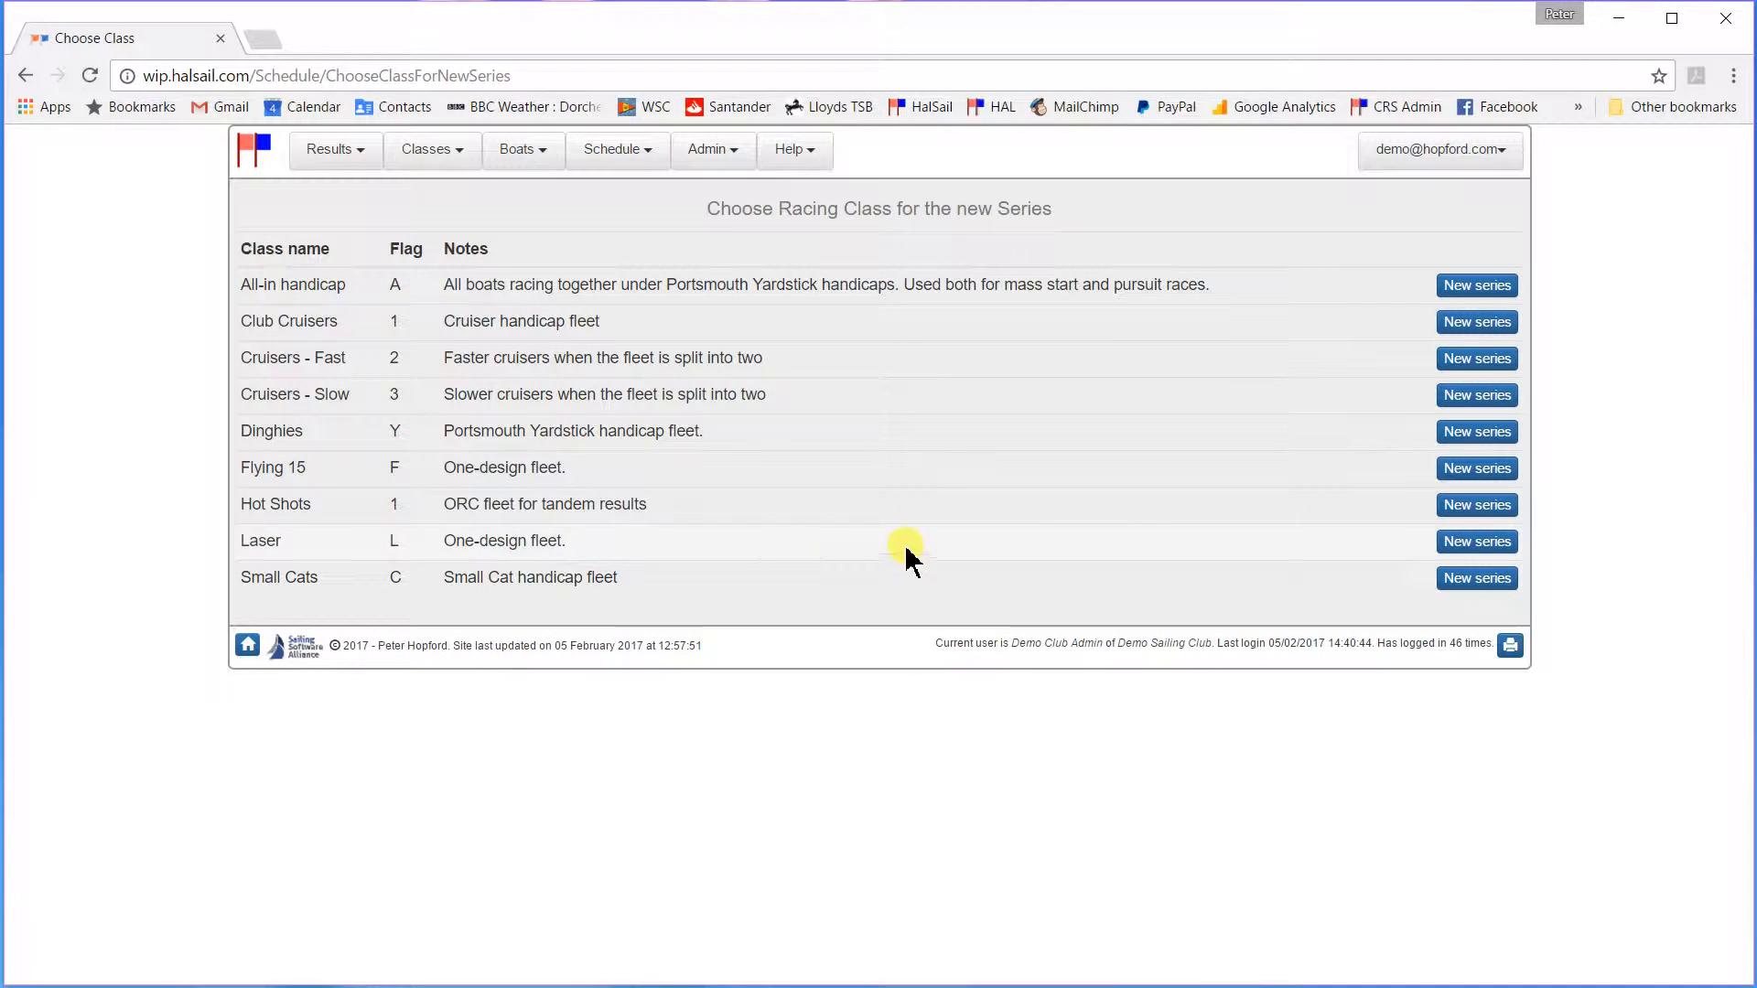
click(1476, 546)
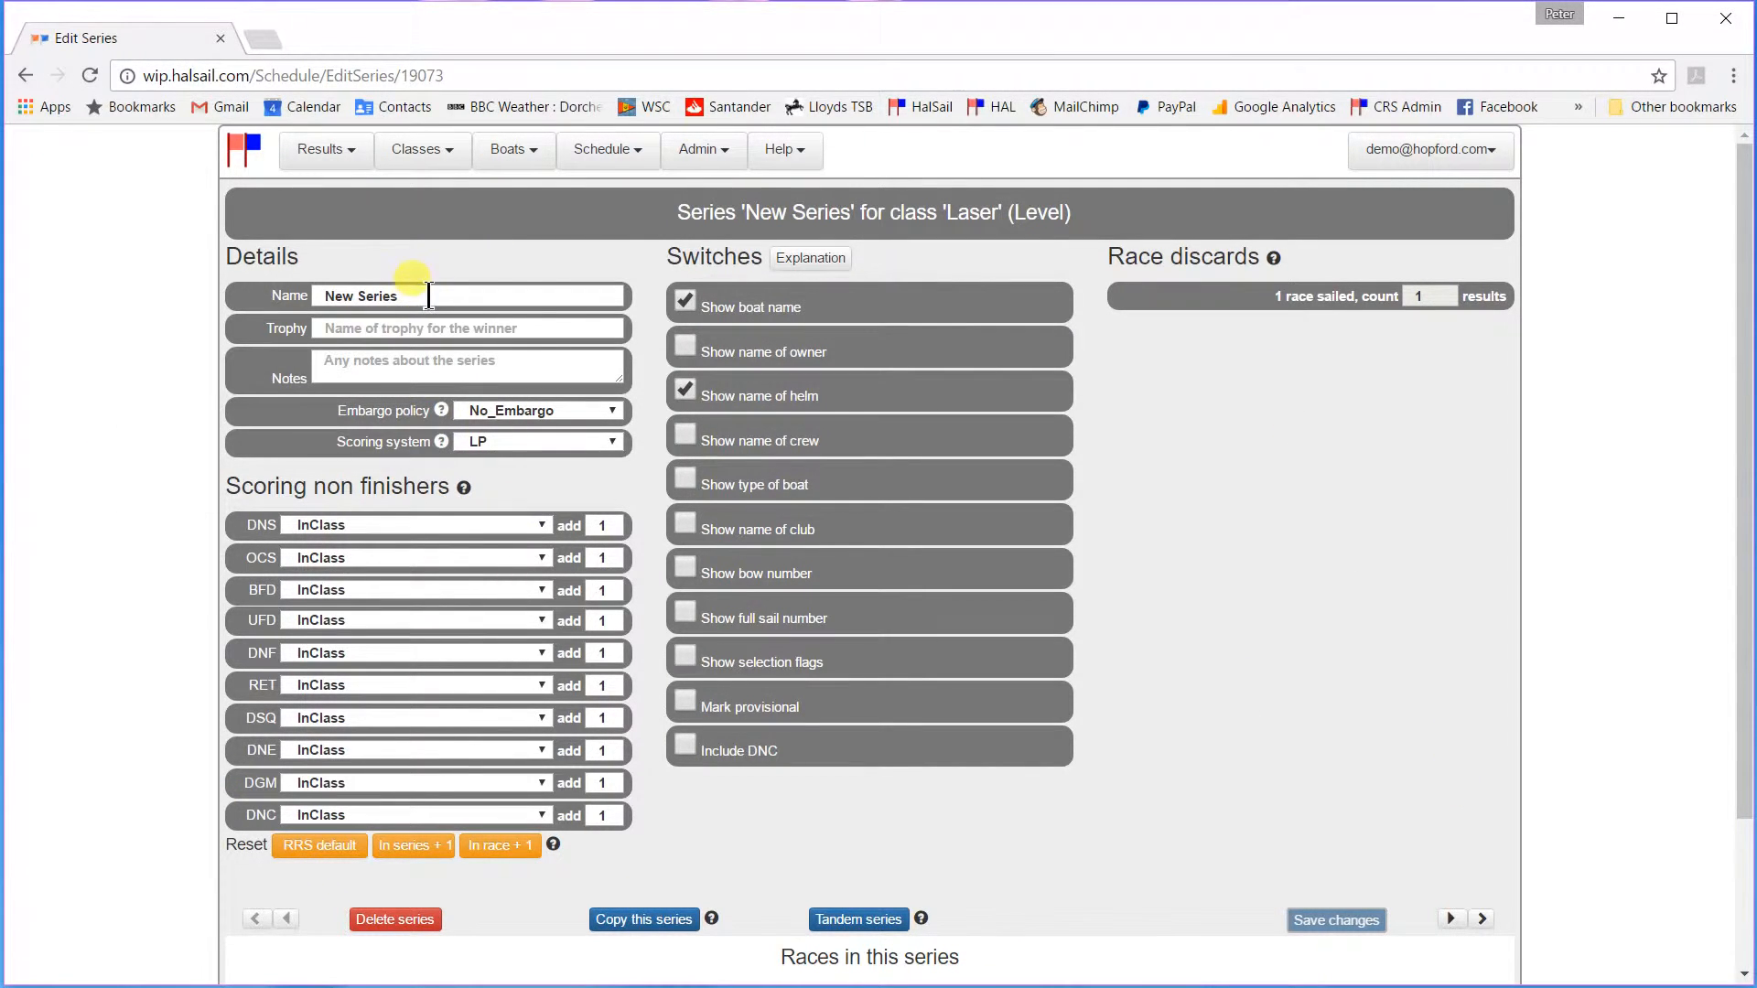
Name the series "Winter Series", enter "Icicle Trophy" as its trophy, and choose No_Embargo as the embargo policy
drag(428, 295, 295, 294)
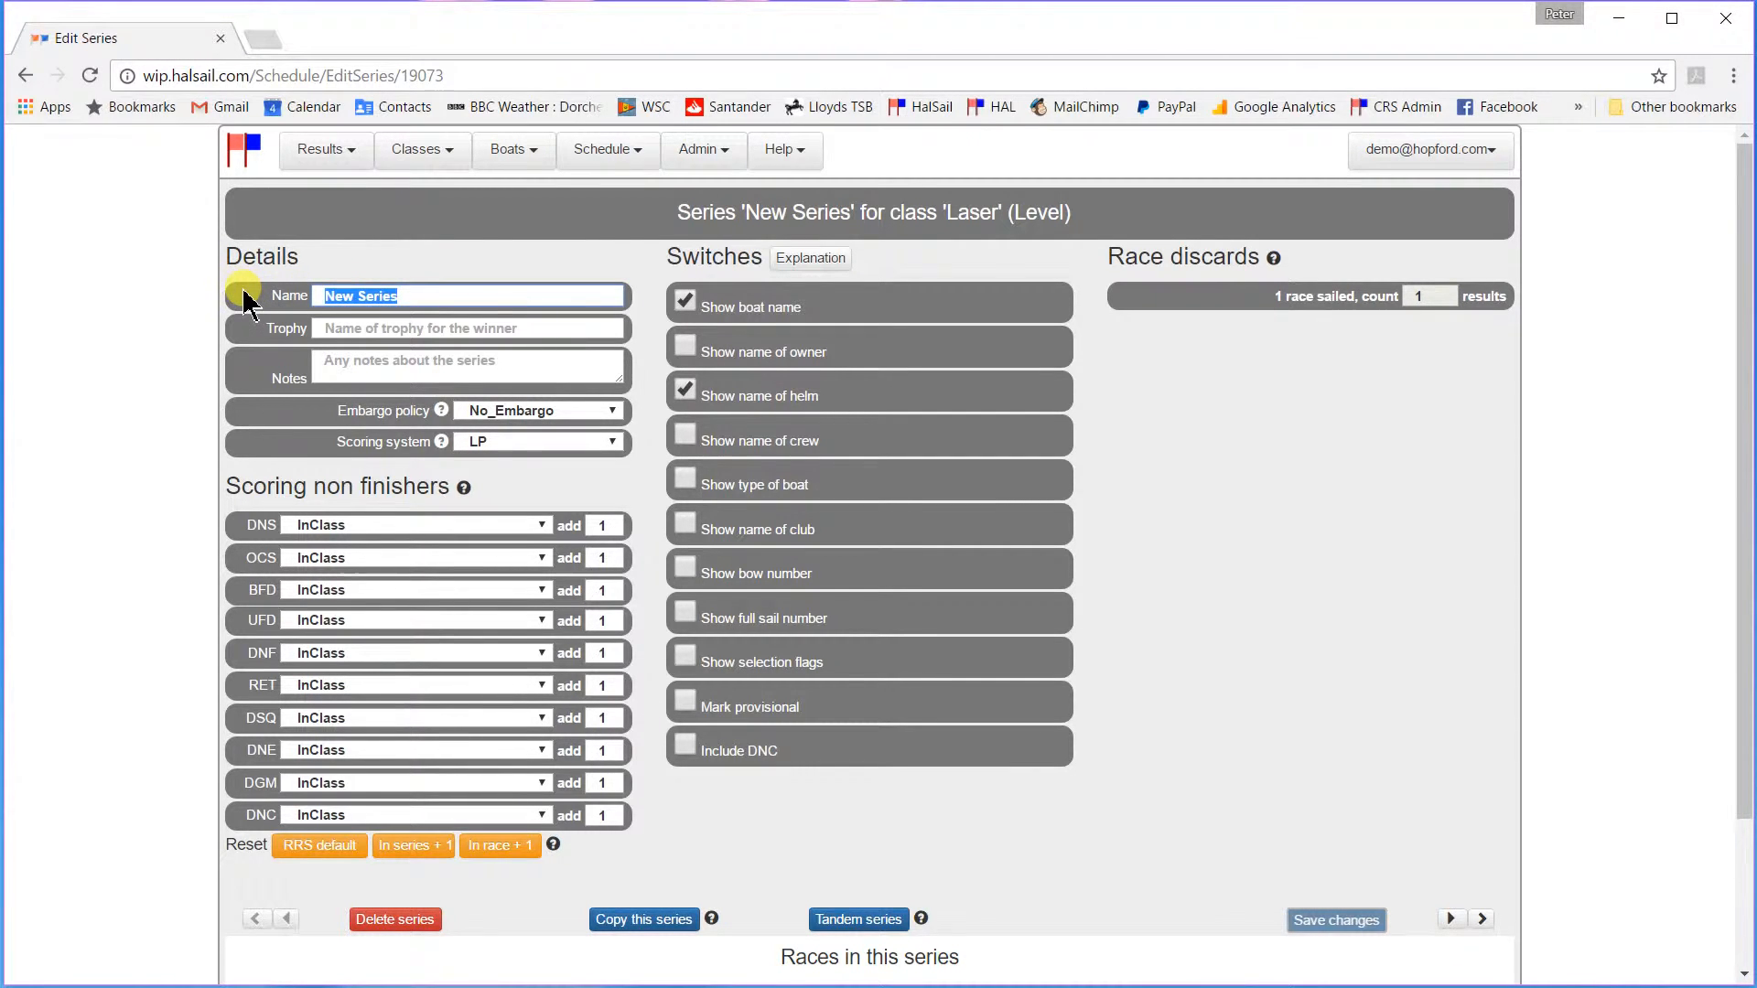
text(Winter Ser)
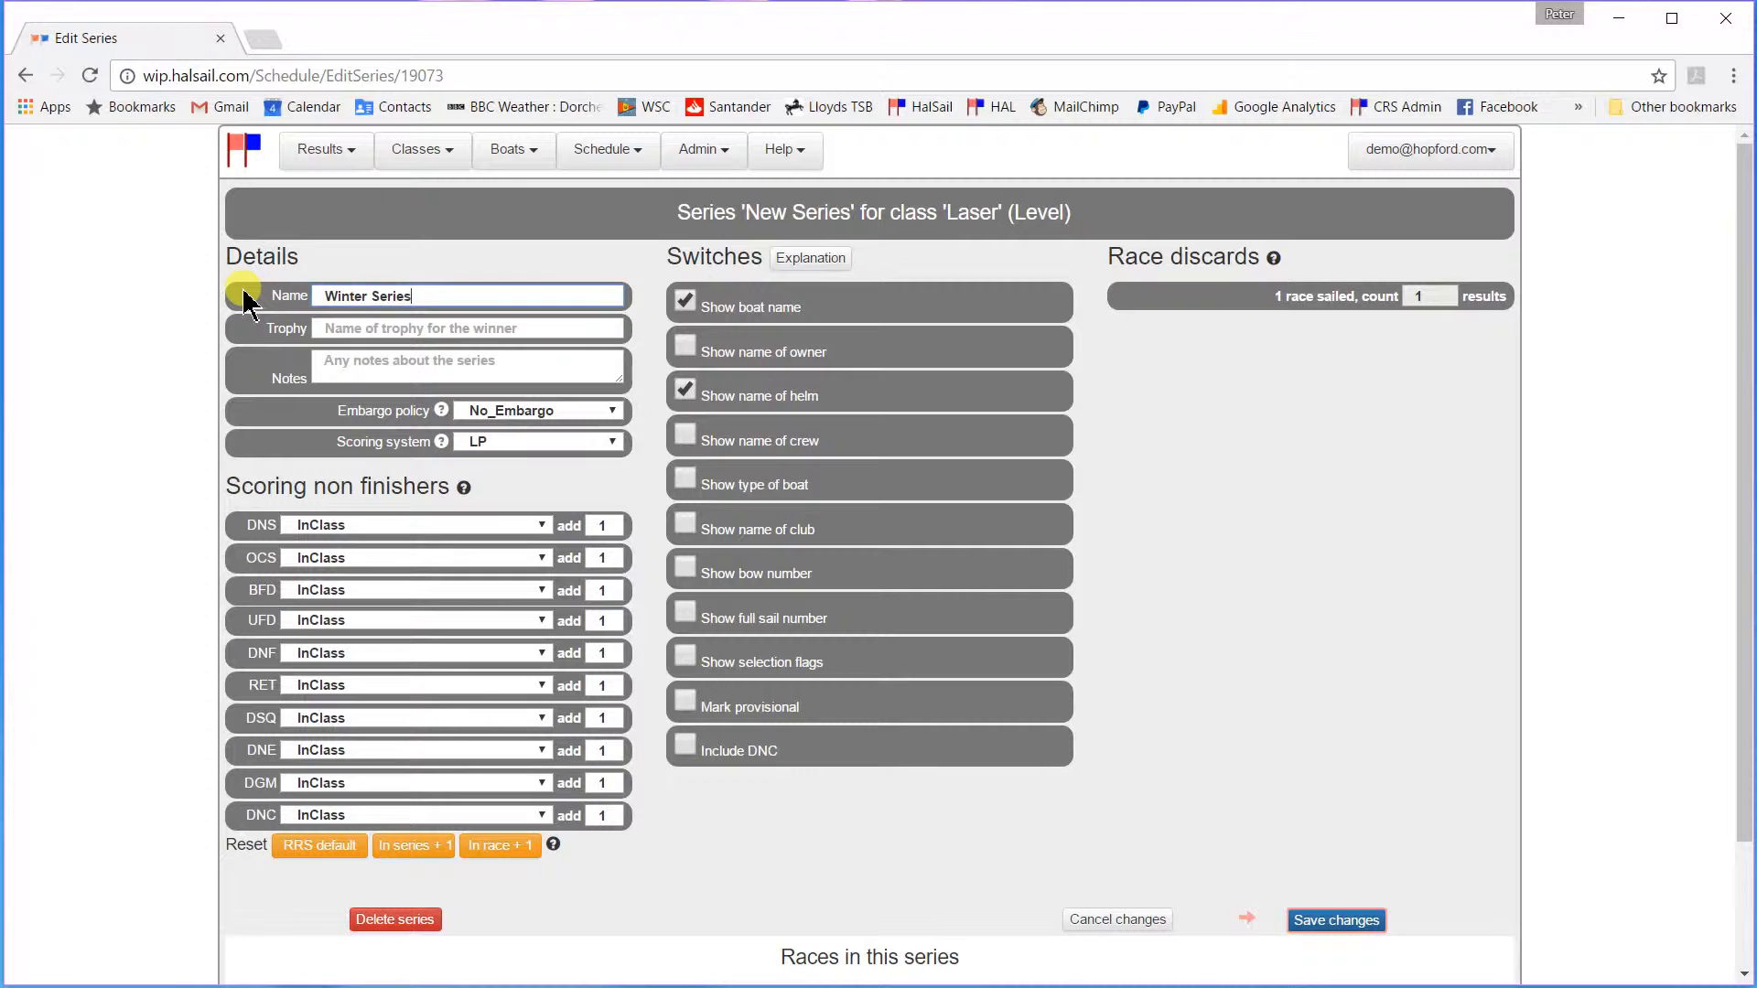
text(Icicle Trophy)
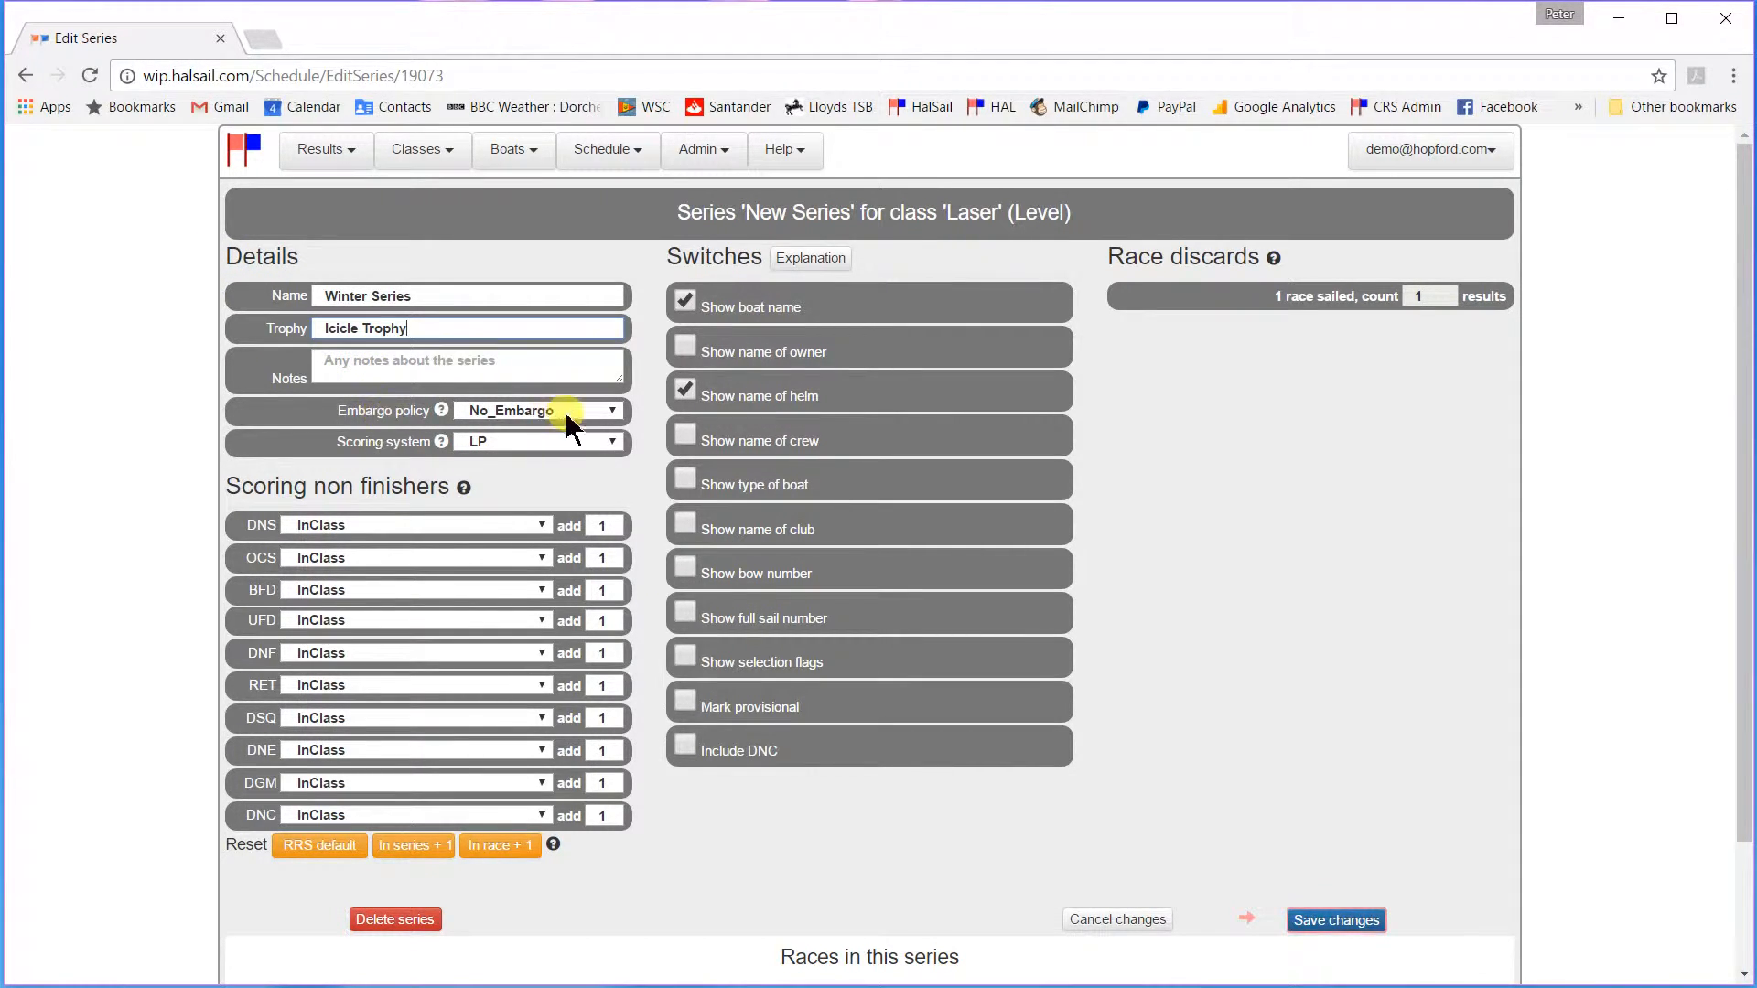
click(612, 423)
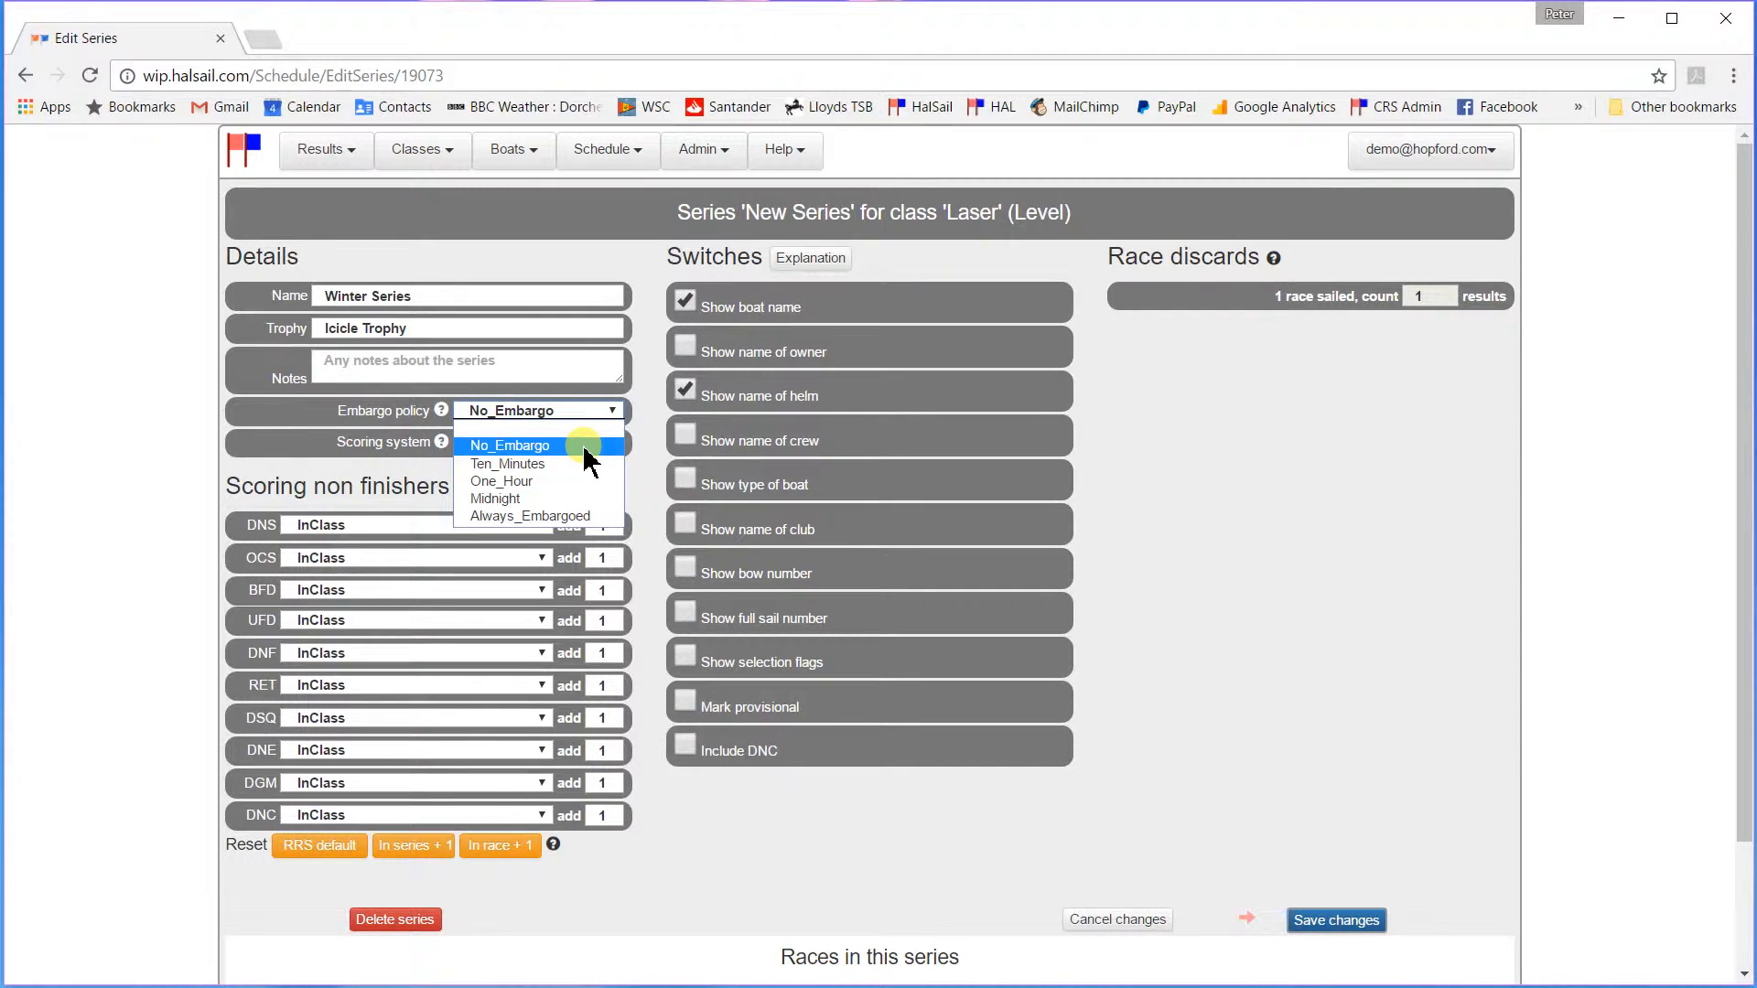
click(584, 447)
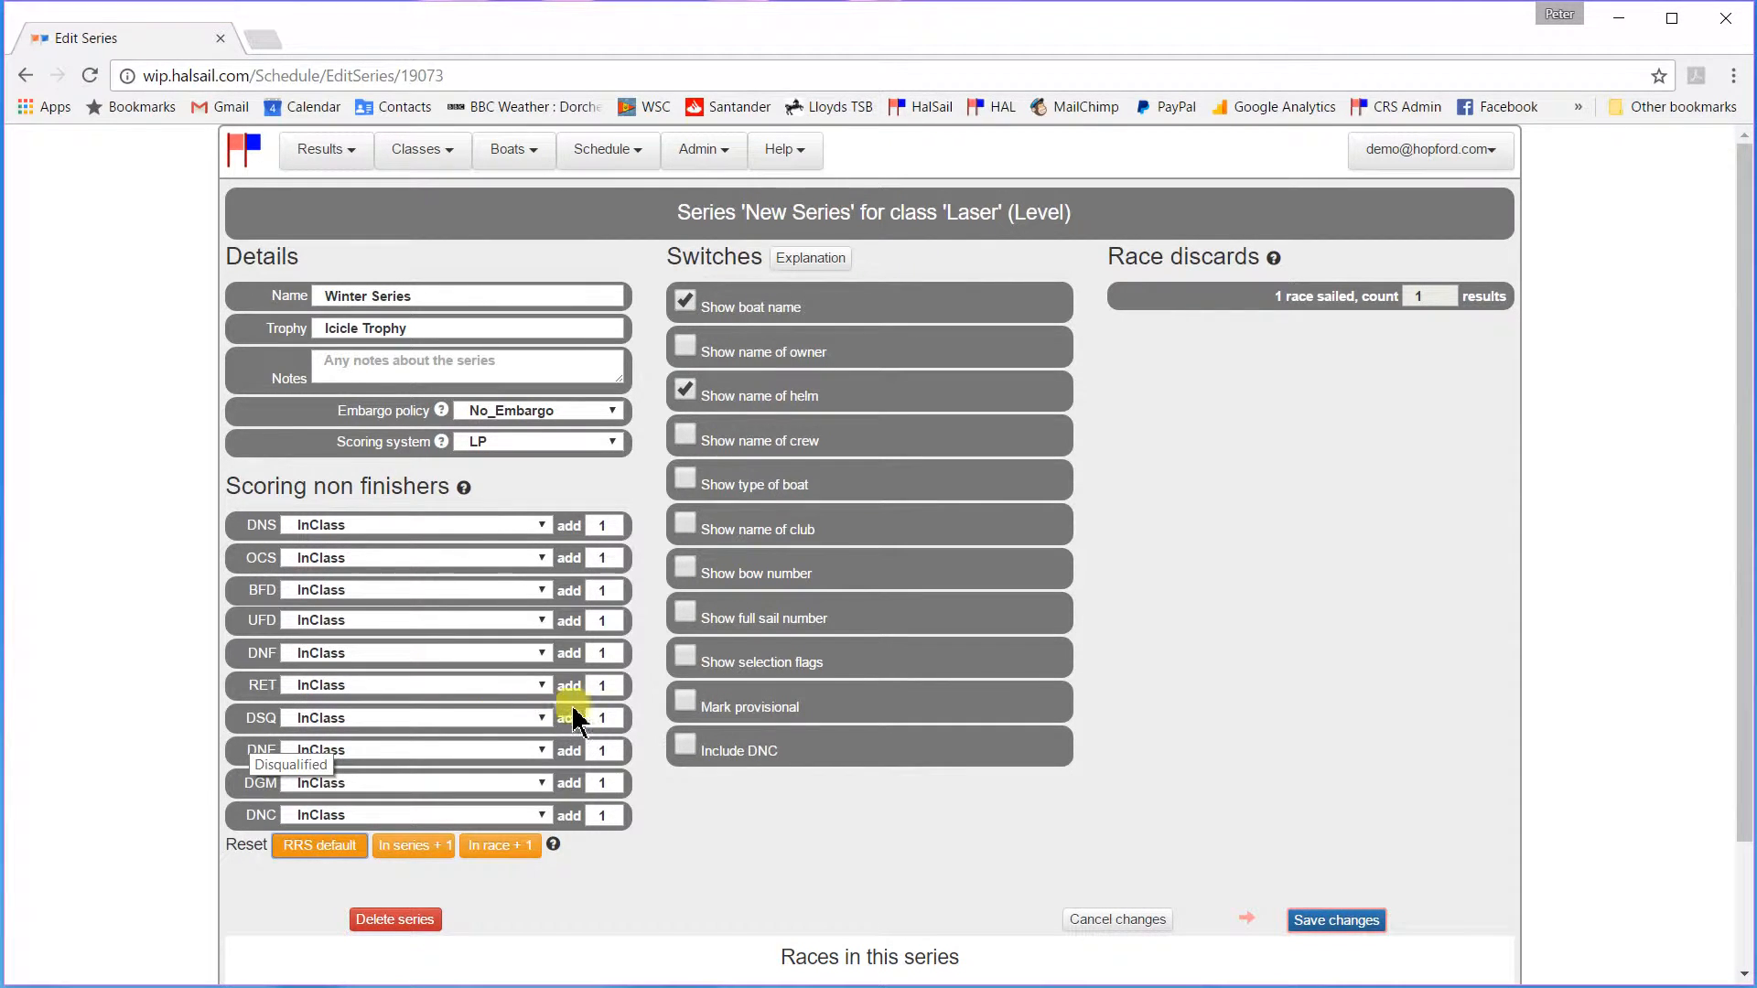
Set the DSQ score to add 2, turn off Show boat name after checking the switch explanations, and save the series
double_click(603, 717)
text(2)
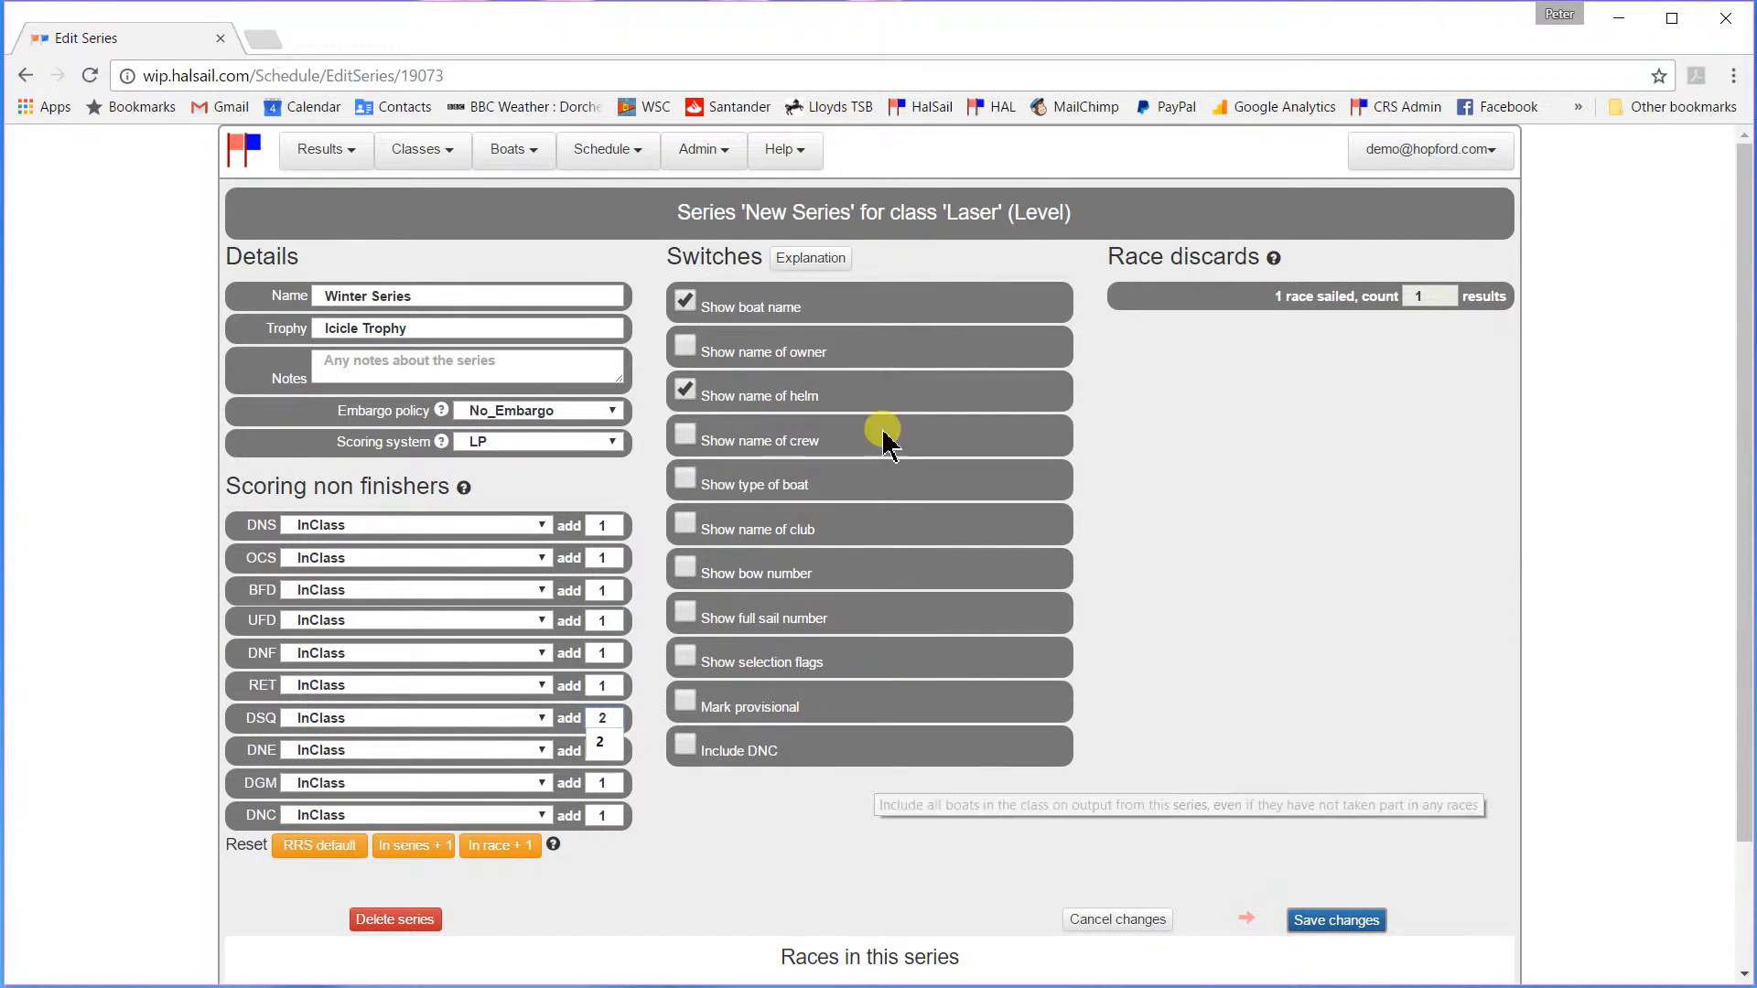
click(812, 260)
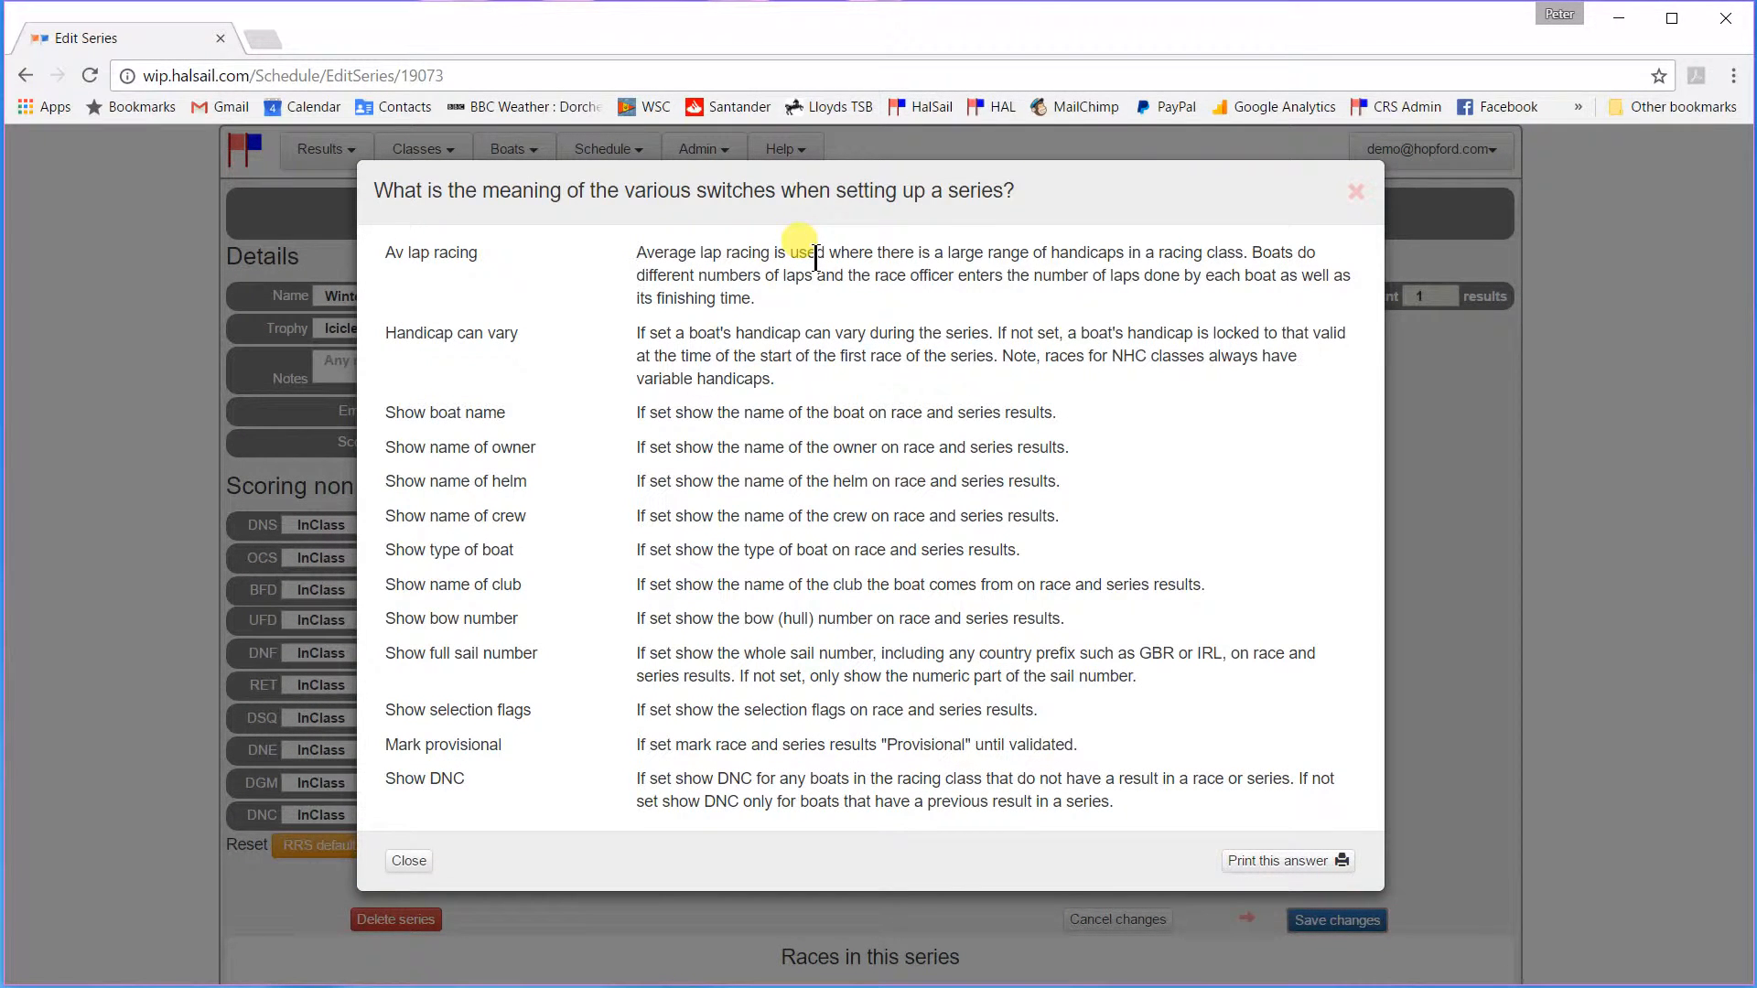
click(408, 860)
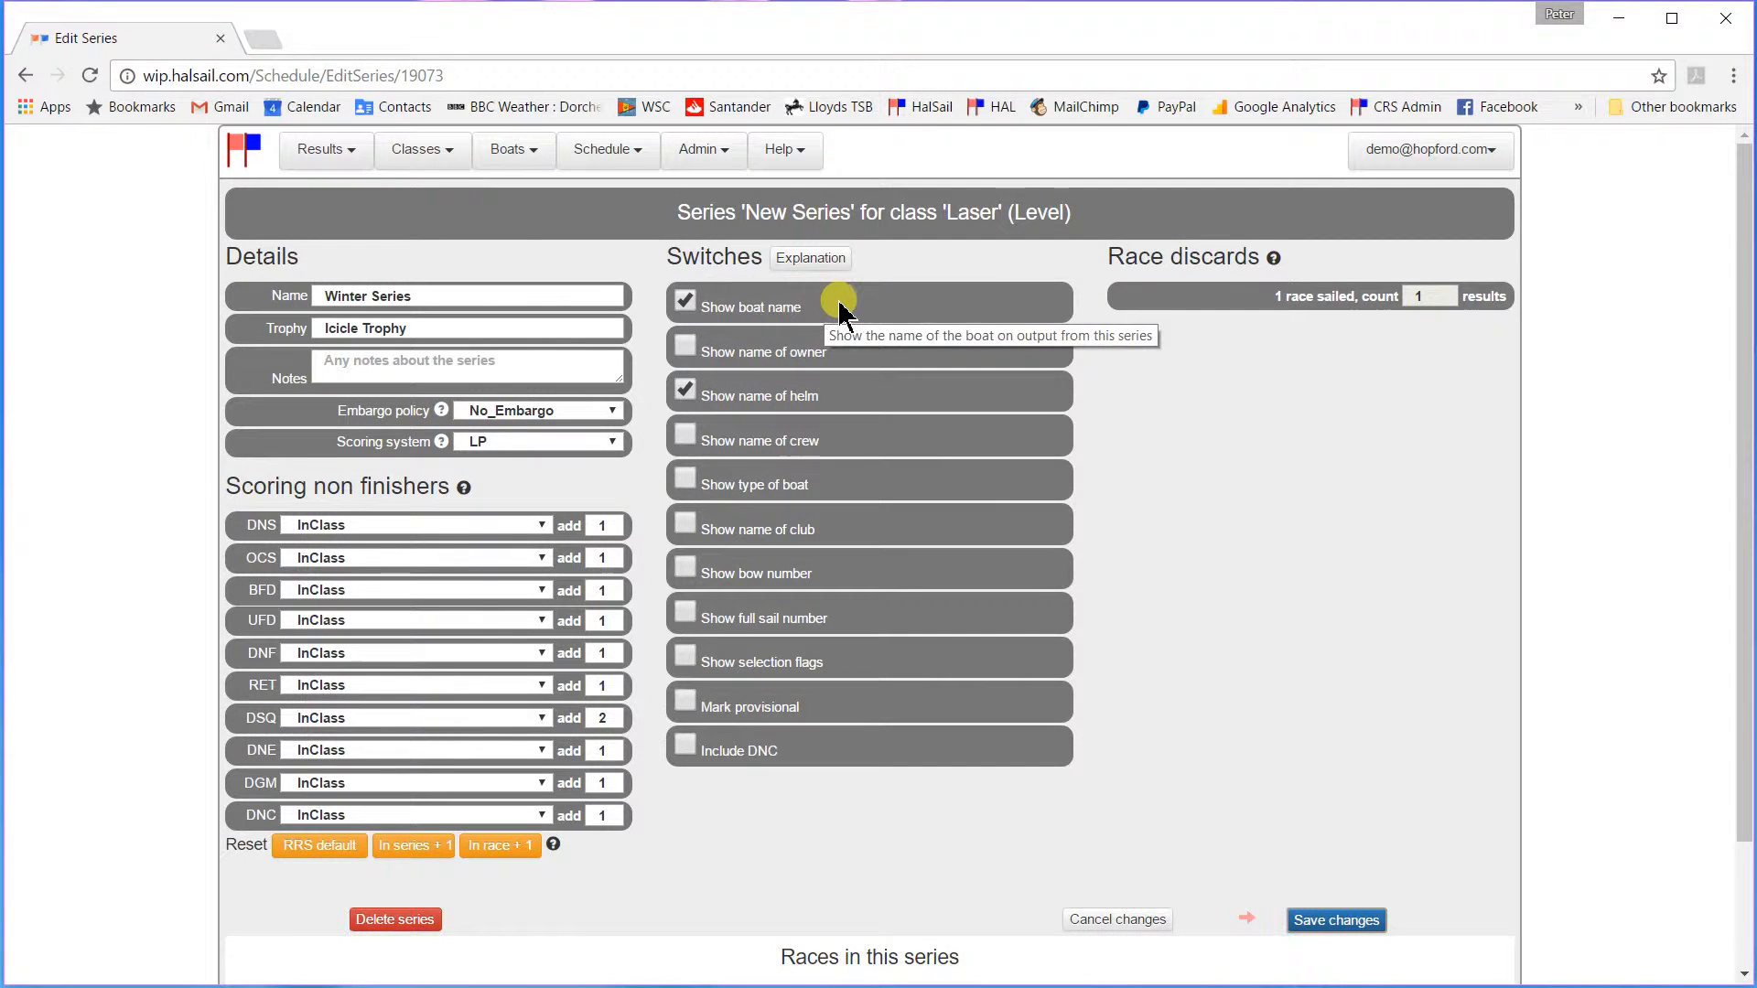
click(685, 299)
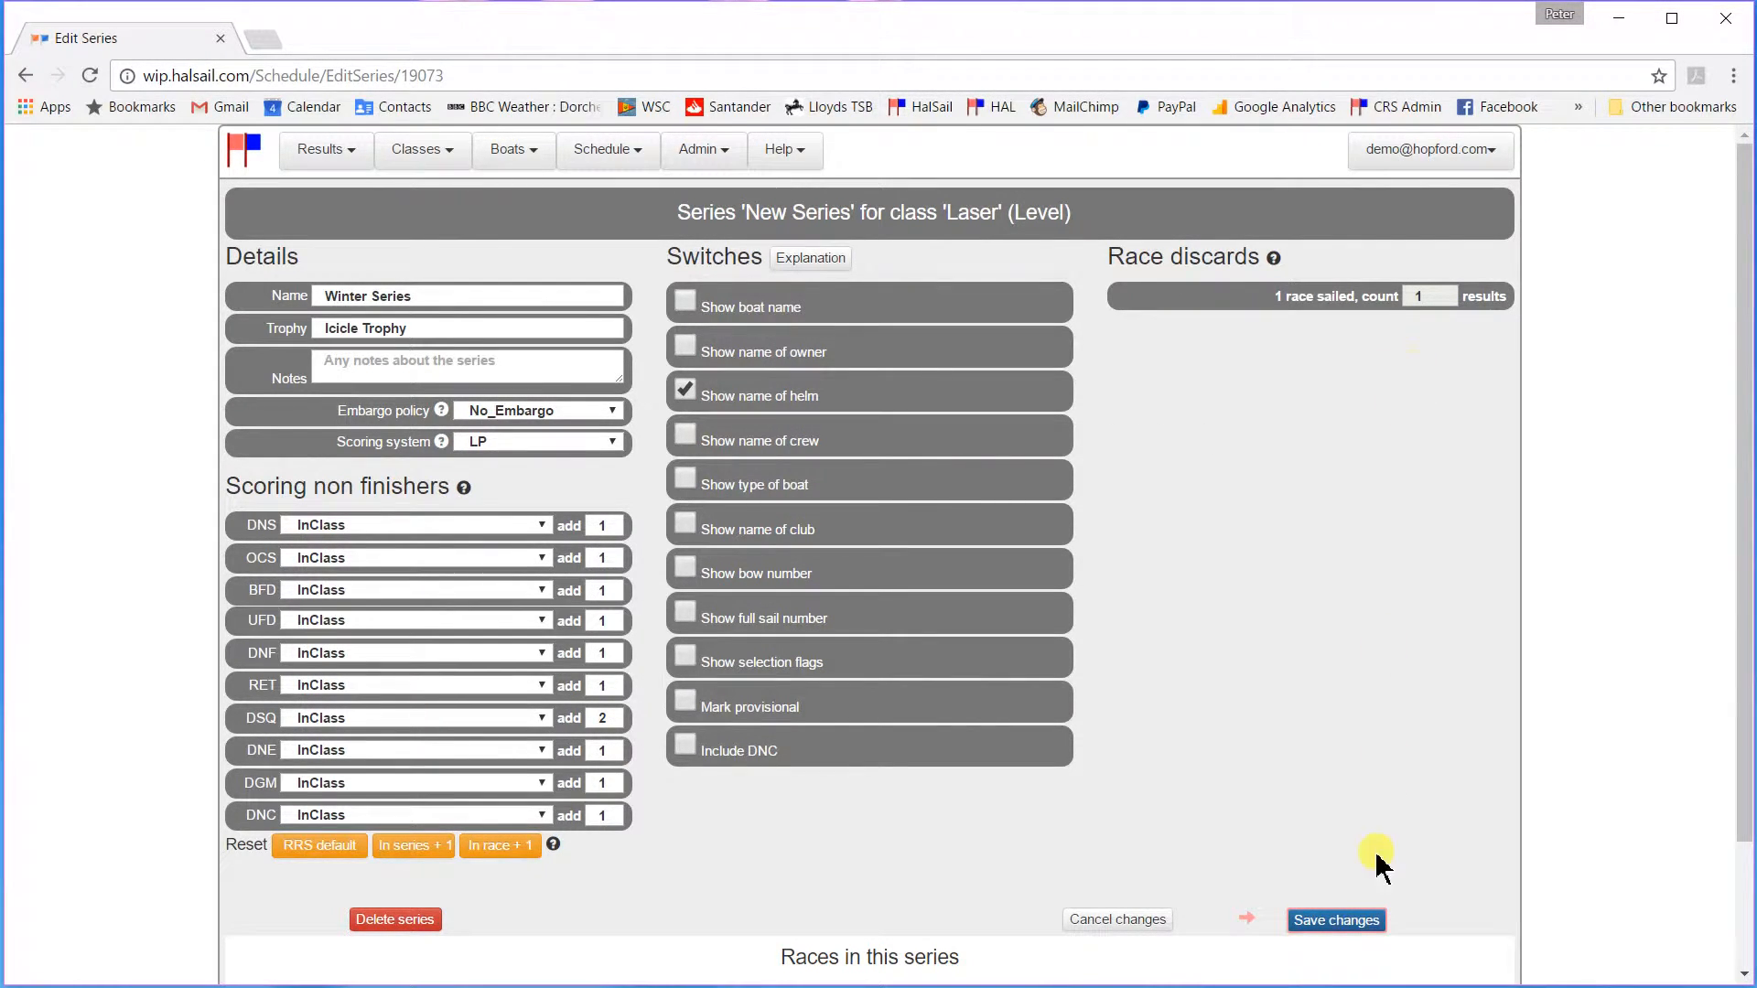
click(1347, 923)
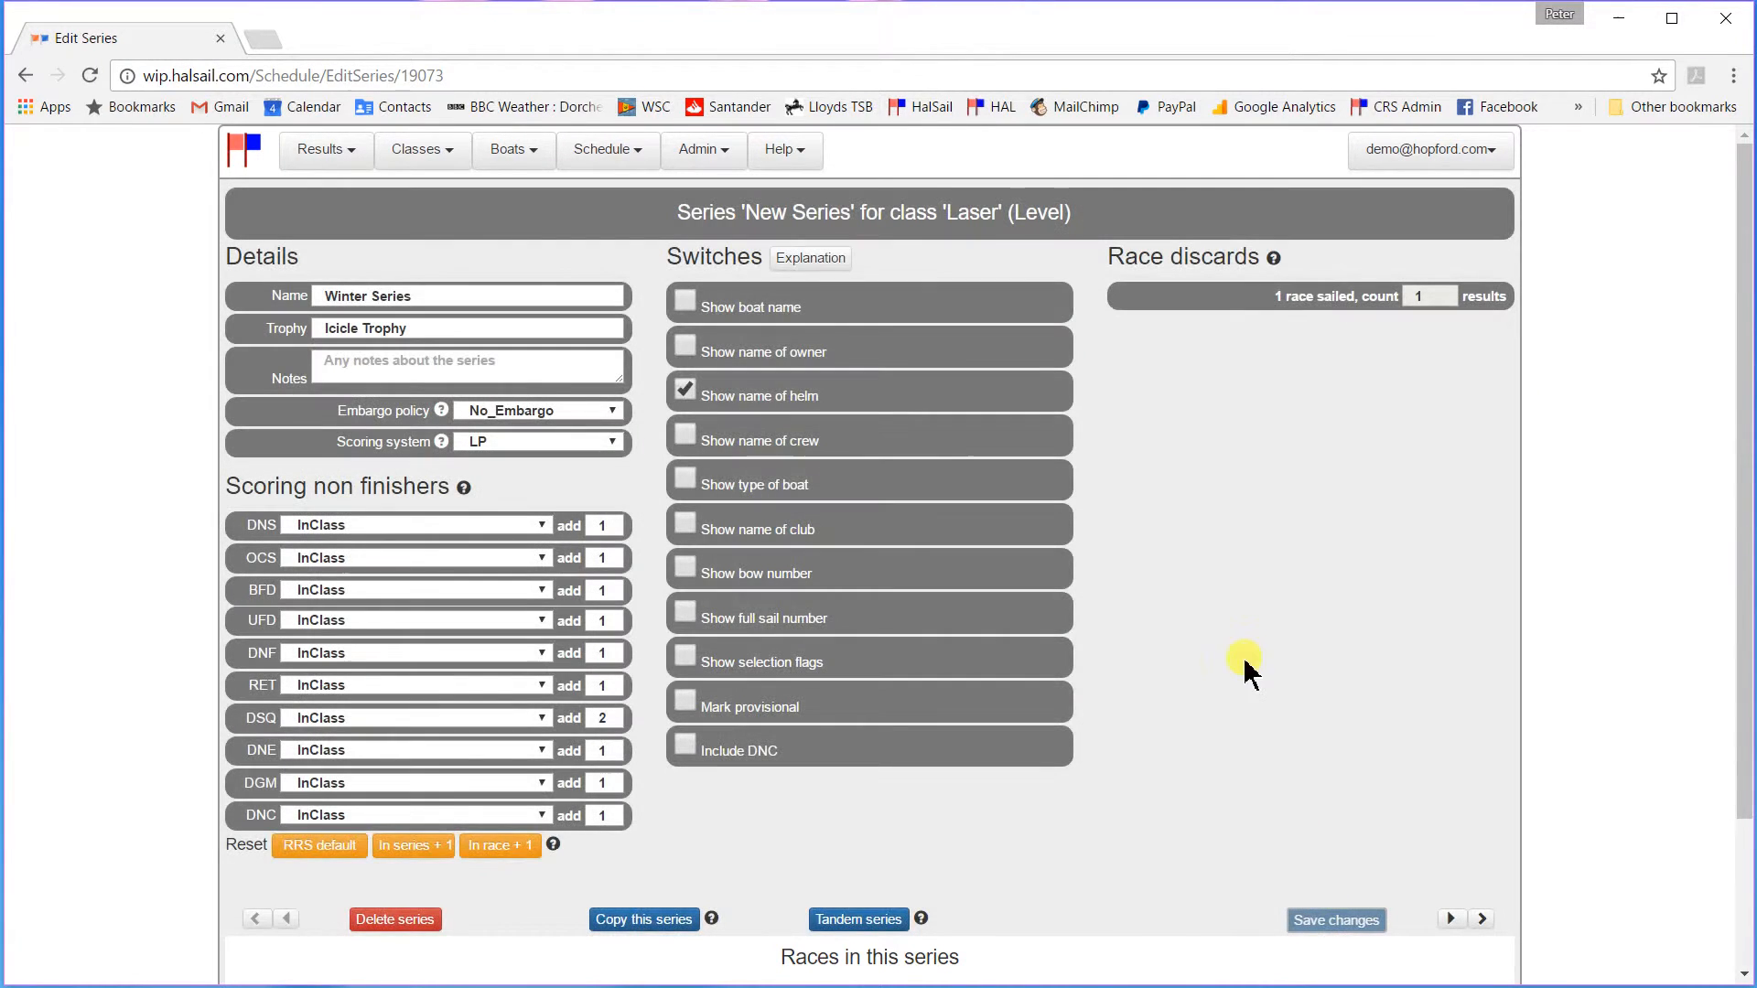
Set Race_1 to start at 14:00:00 on 4 Feb 2017 with the 3/2/1/go start sequence, and save it
scroll(1204, 540, down, 2)
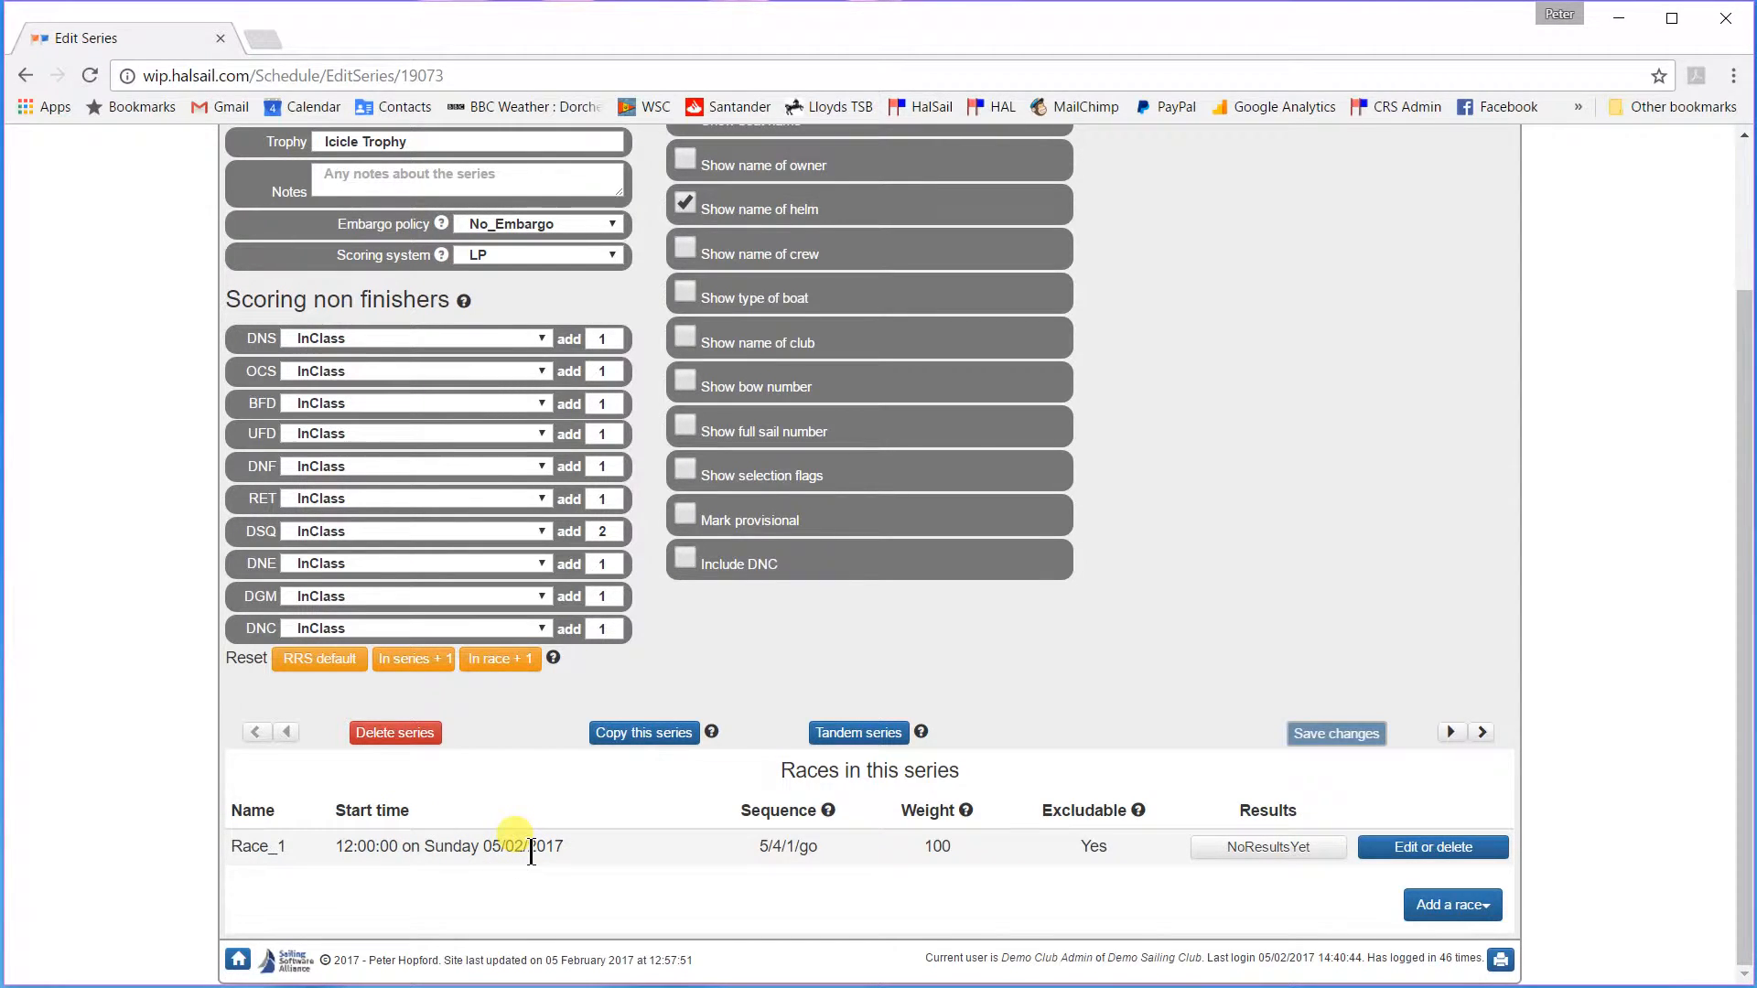
click(1410, 848)
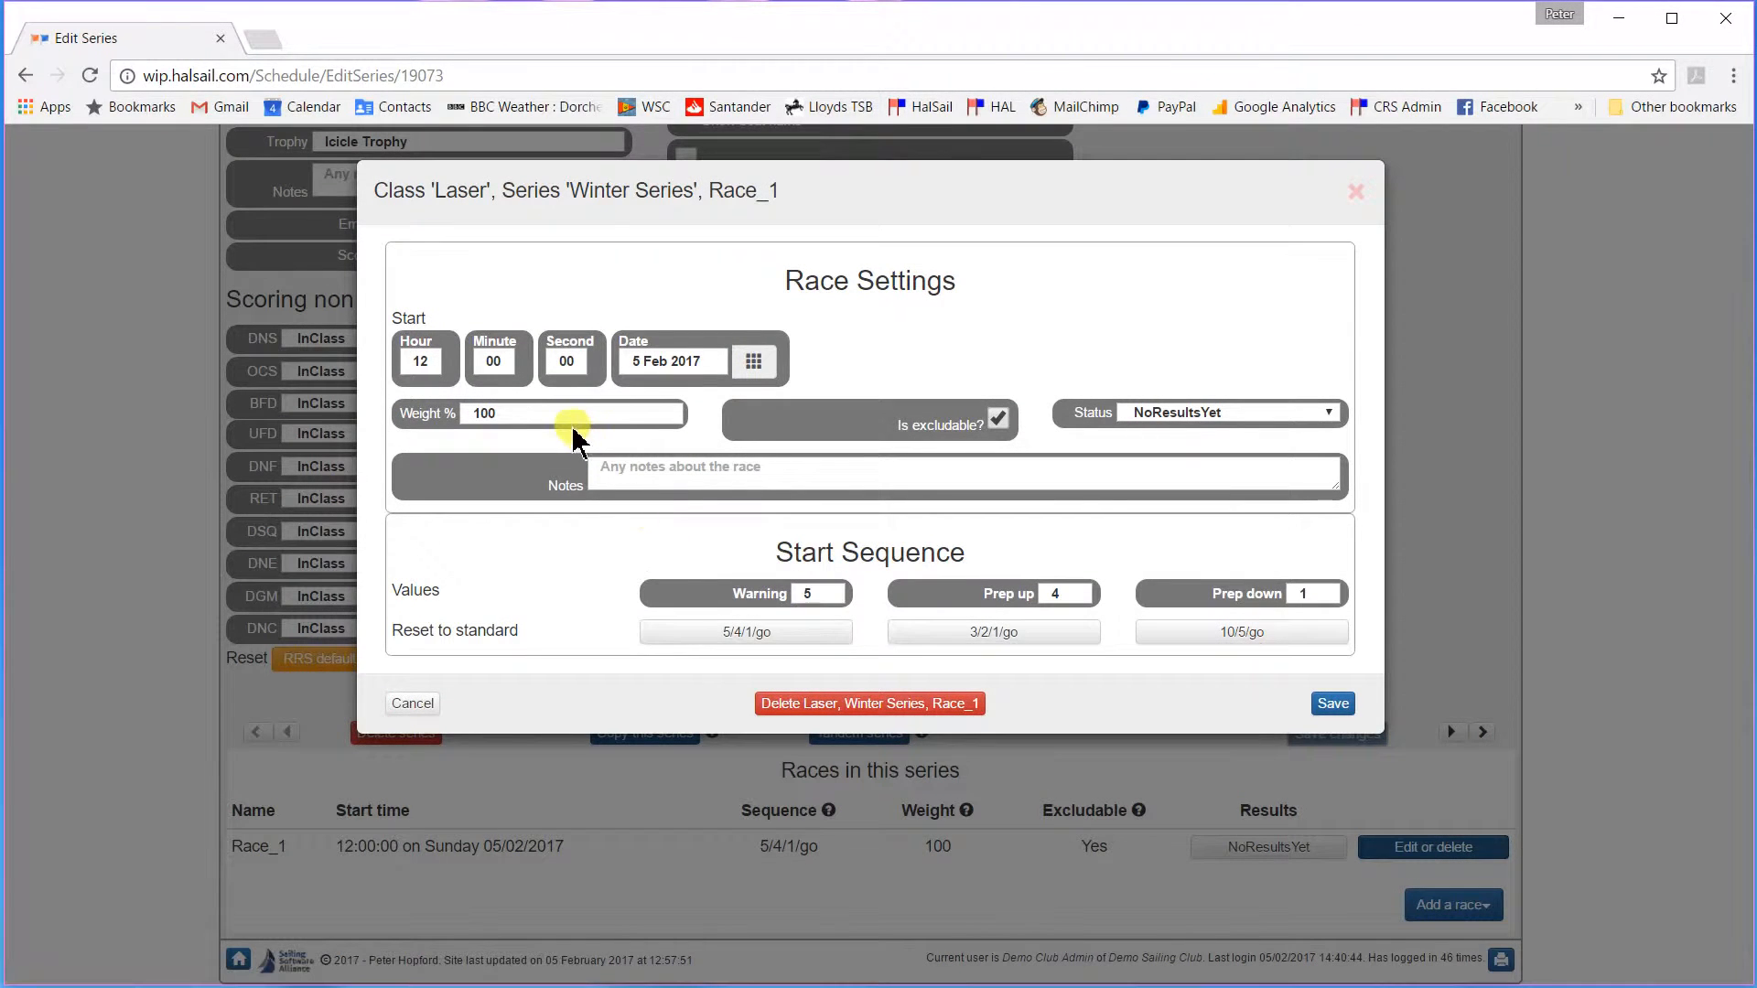
click(755, 364)
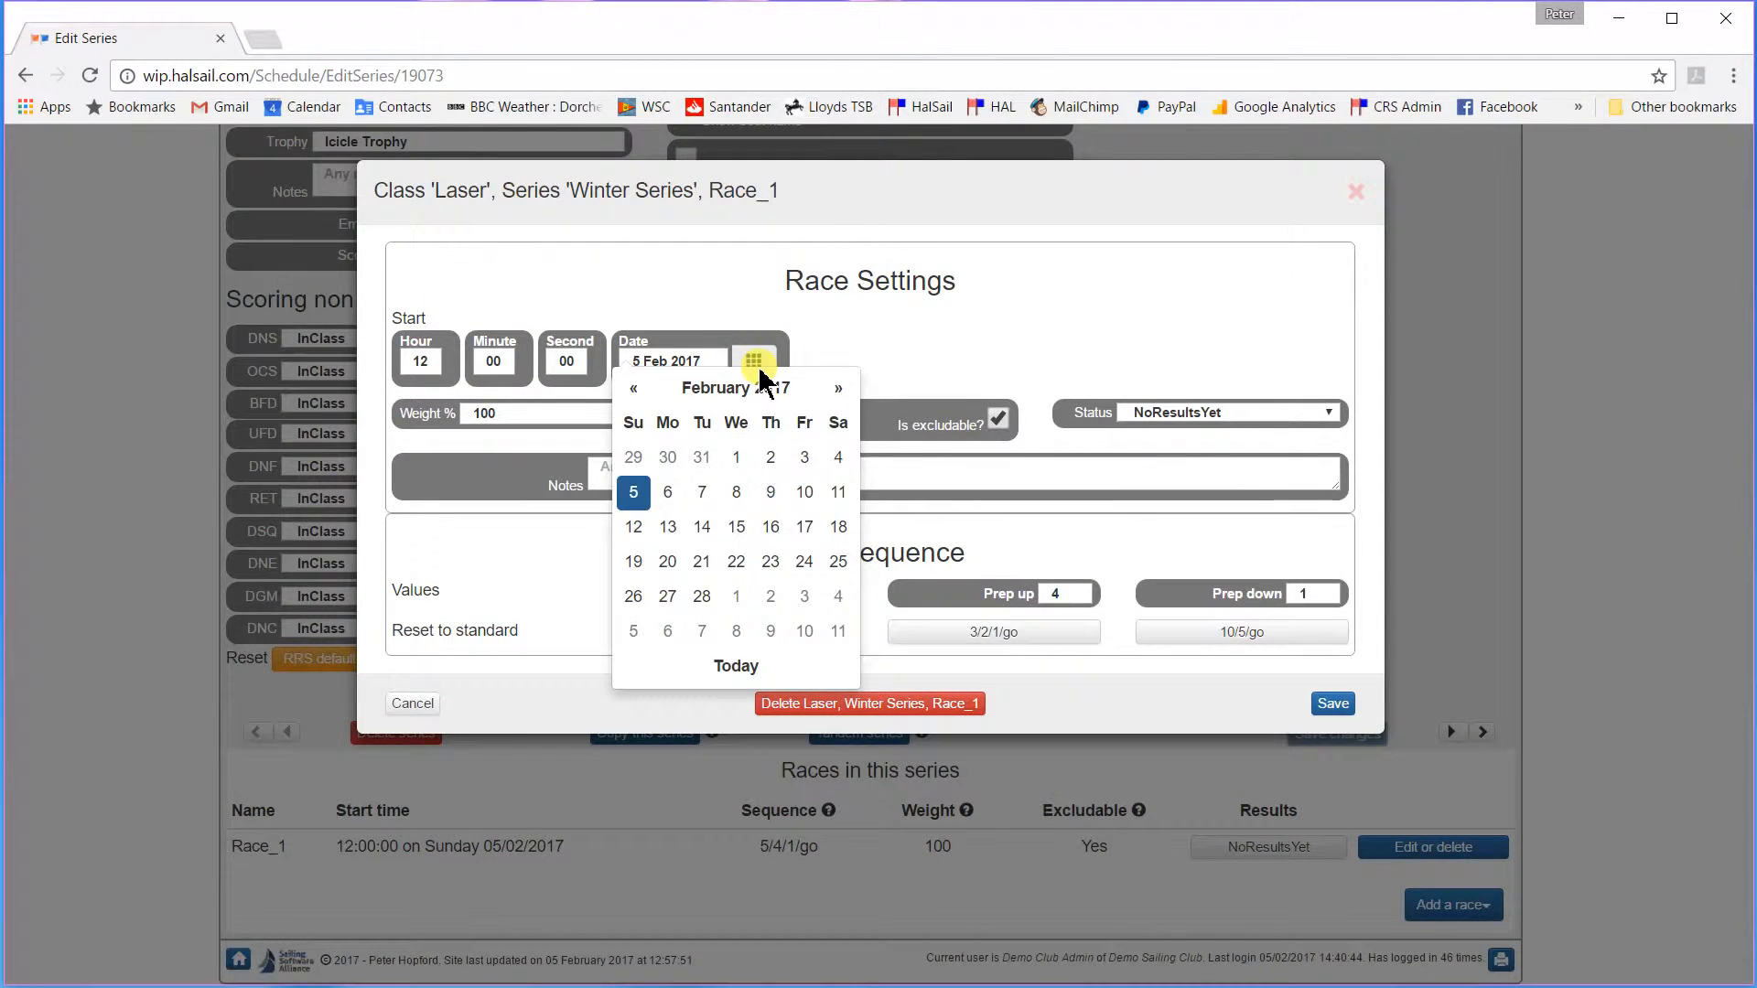
click(834, 460)
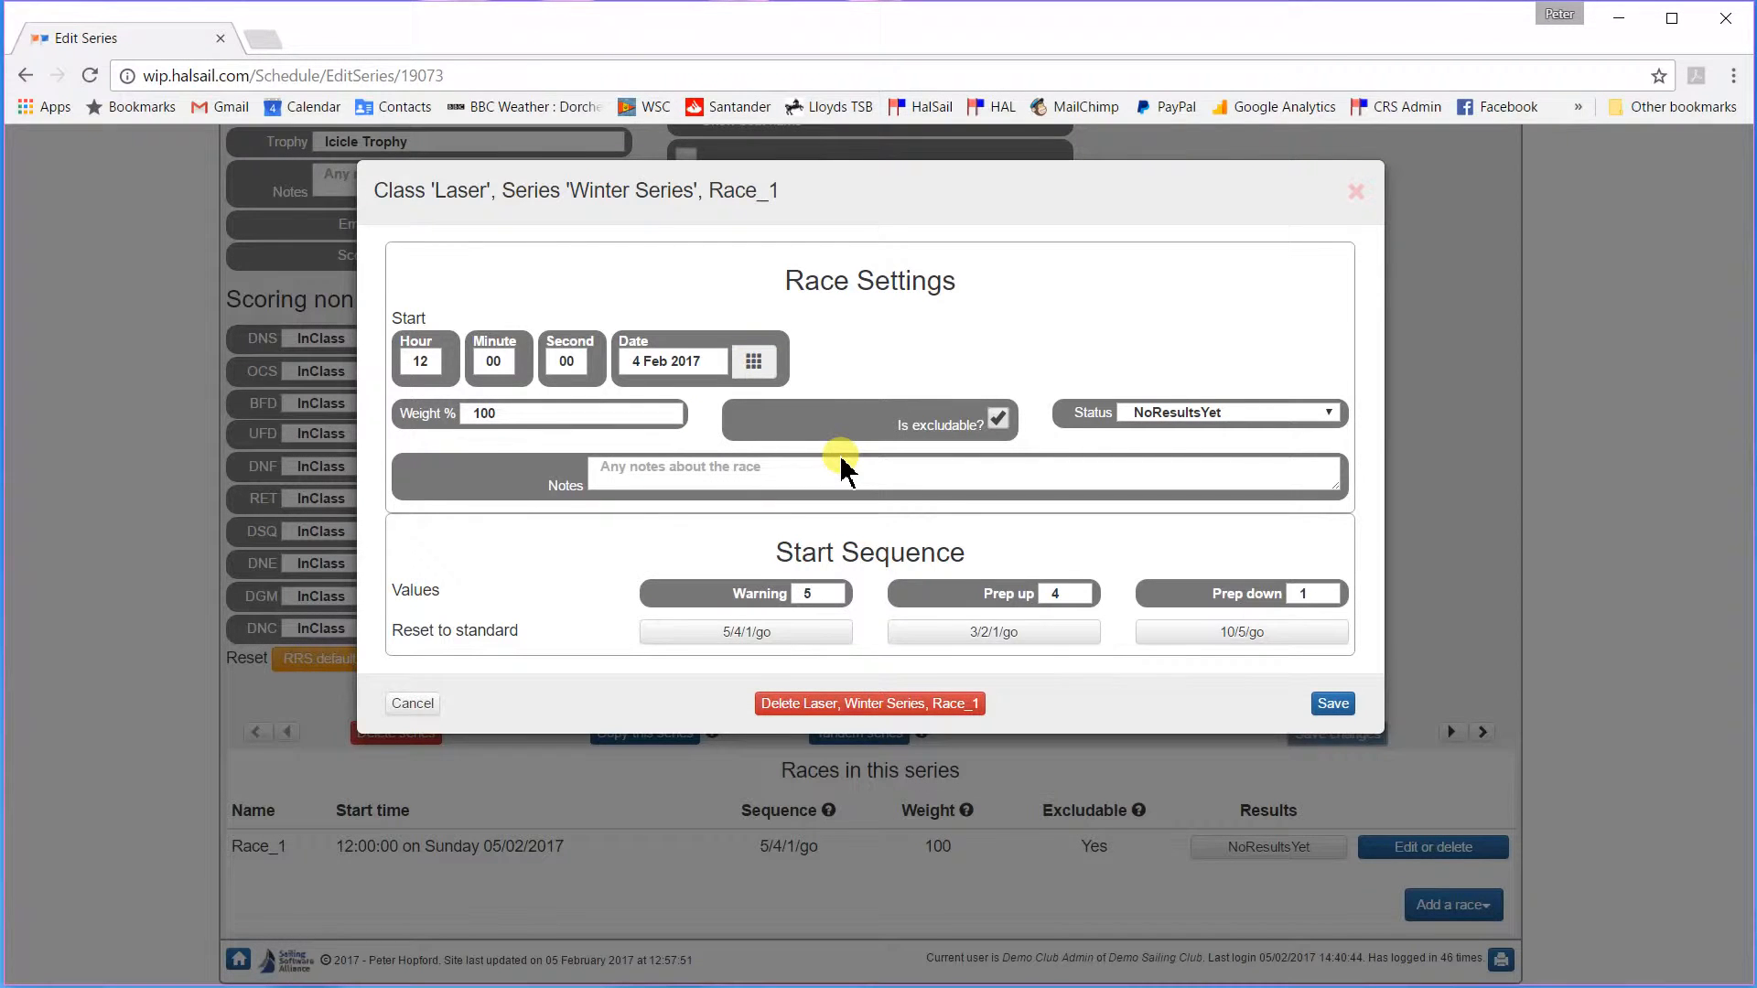
double_click(437, 362)
text(1)
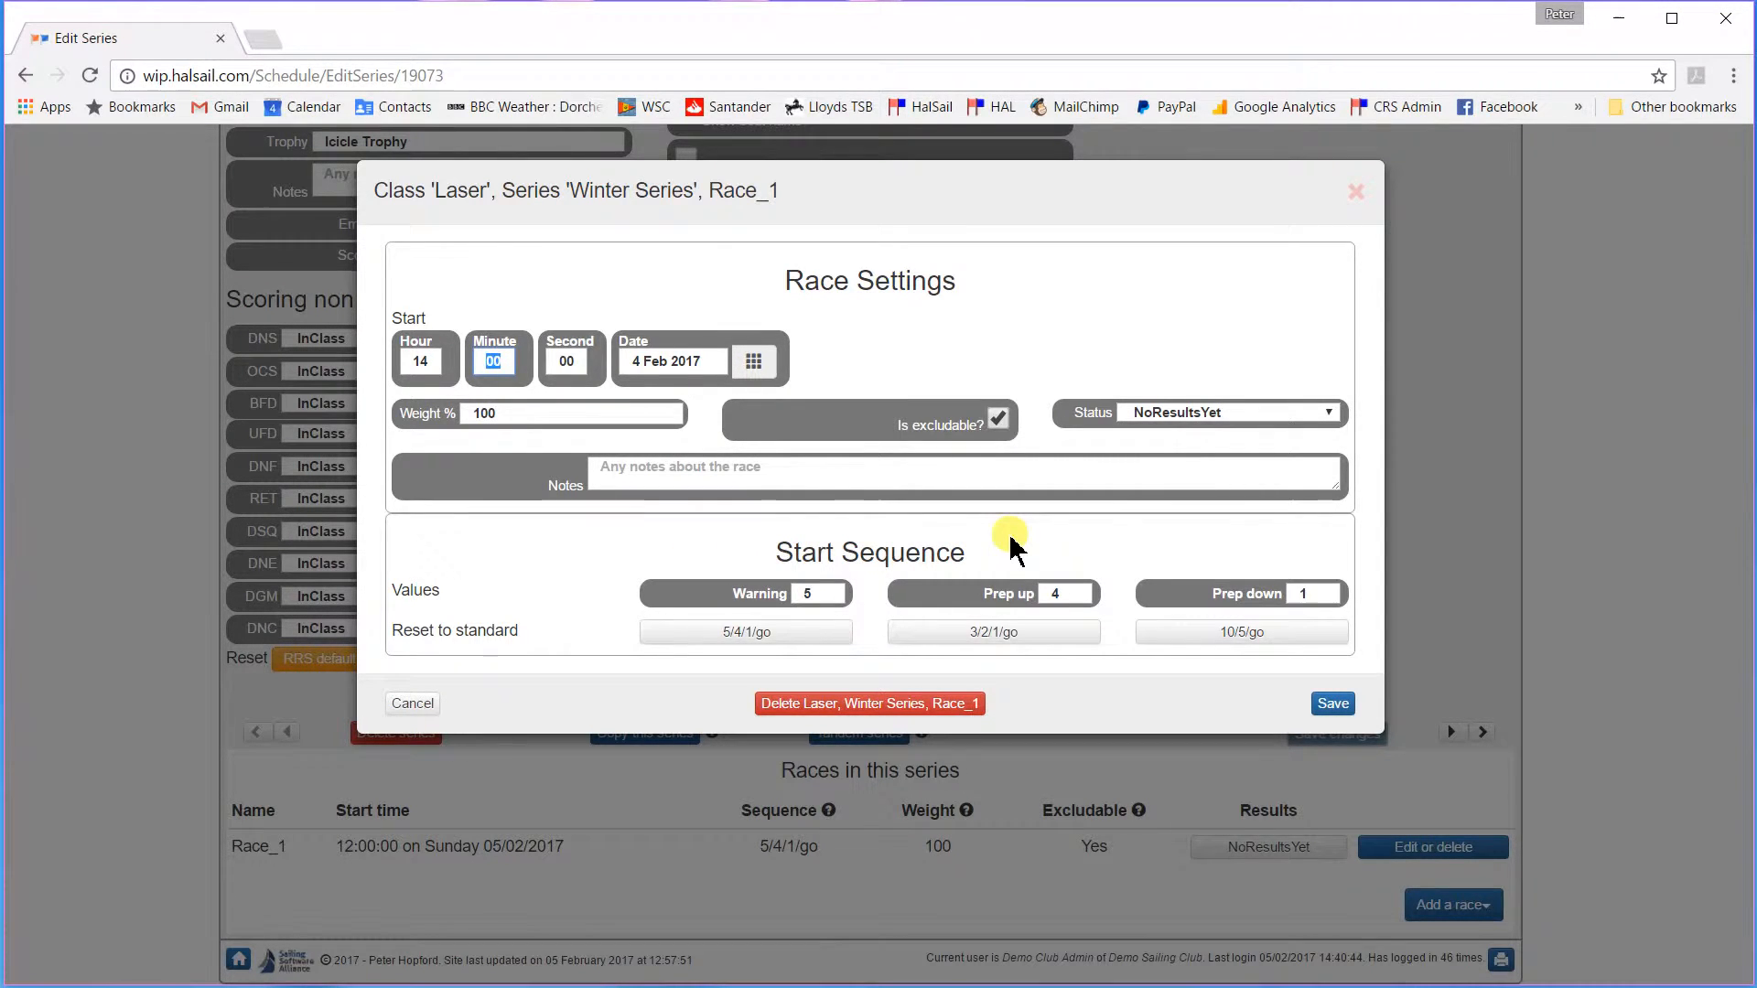
click(1013, 634)
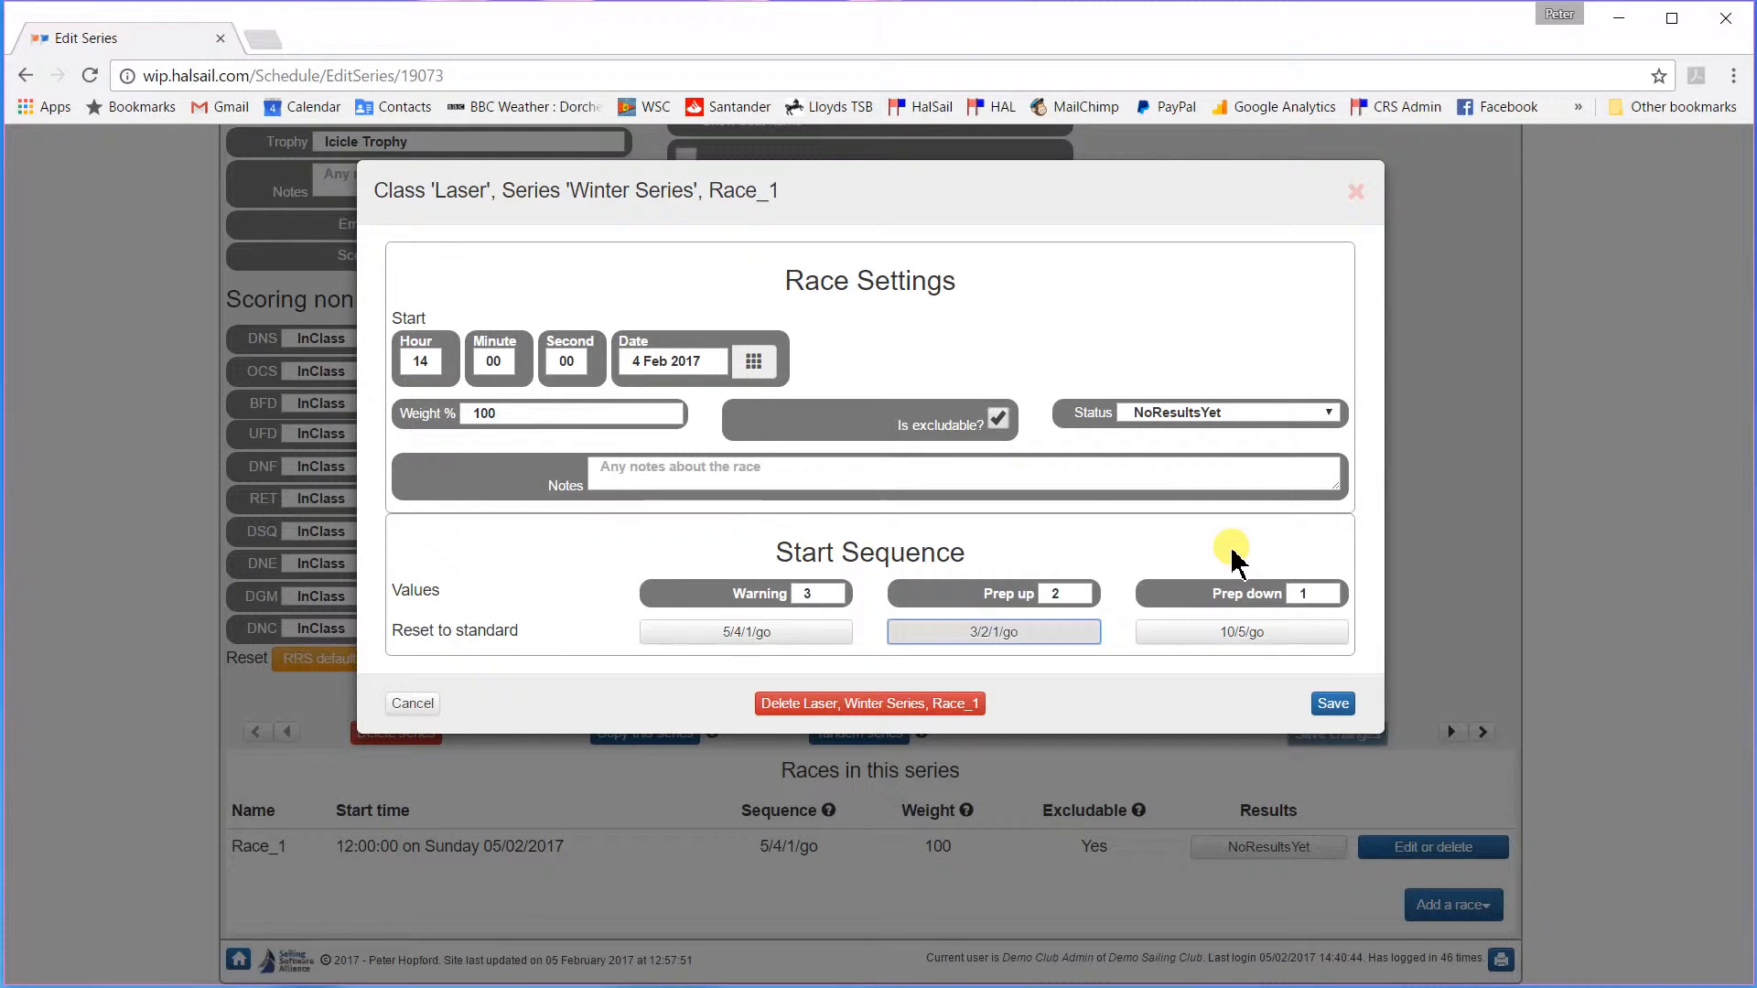
click(1333, 703)
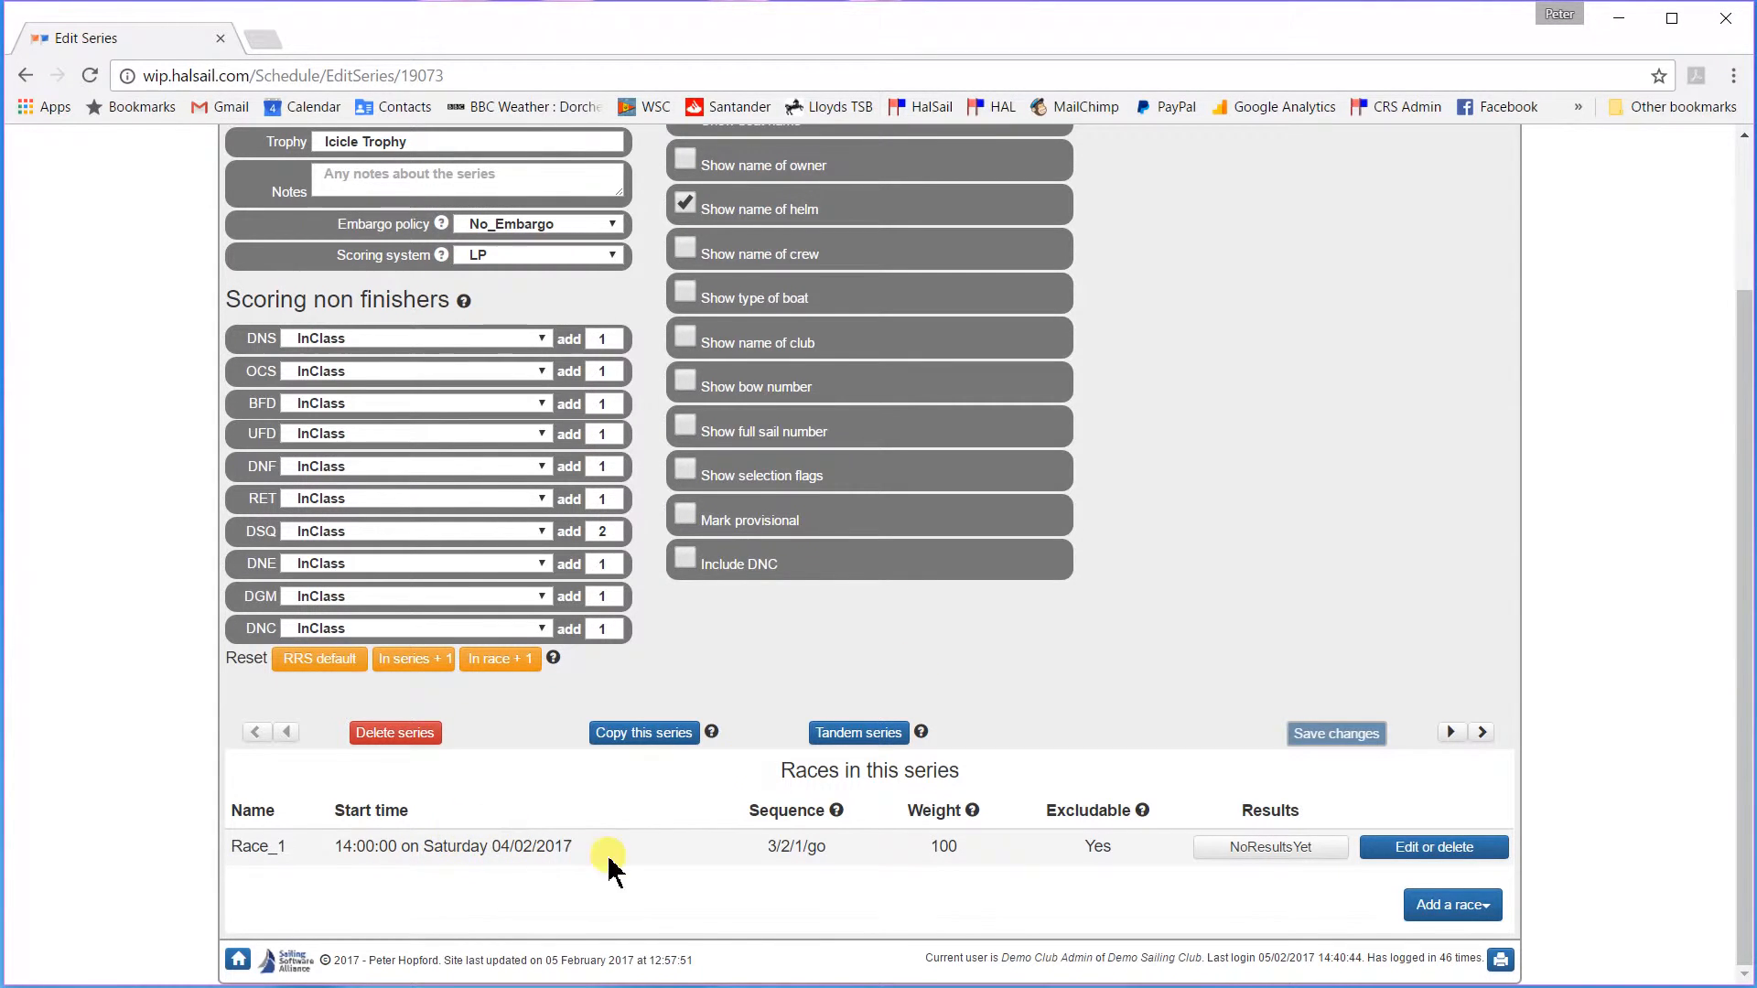
Add three more races to the series, each one week after the previous race
click(1448, 892)
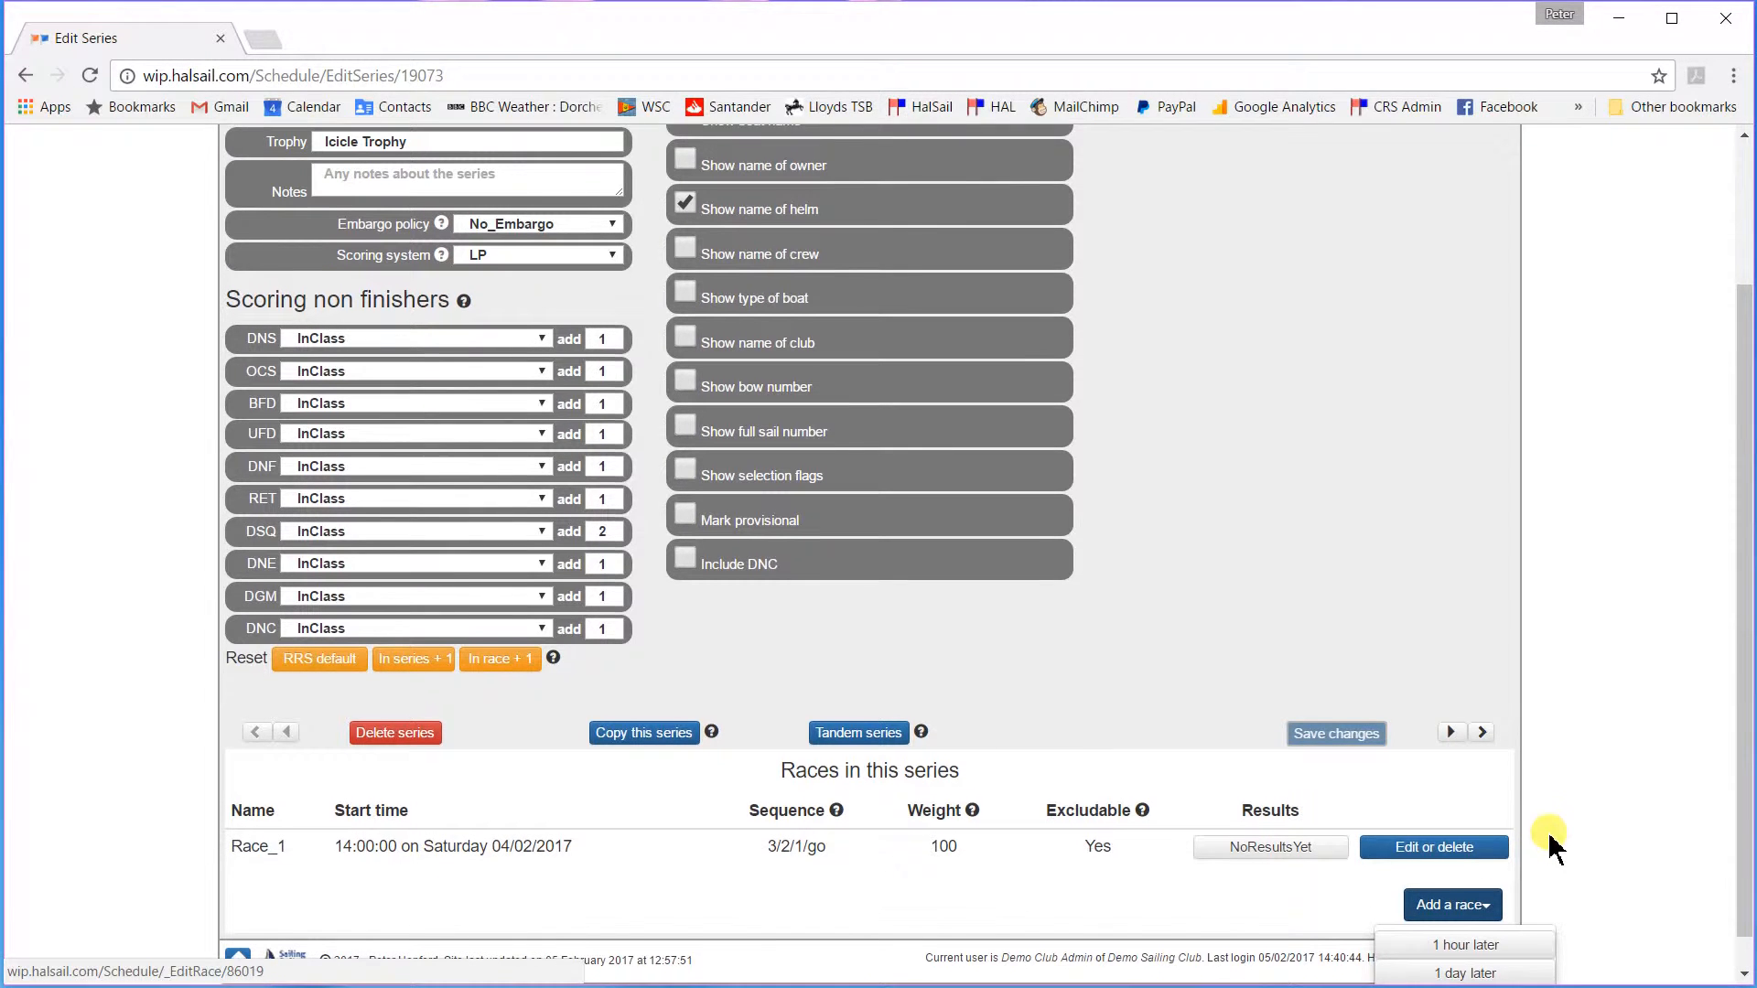
scroll(1556, 846, down, 1)
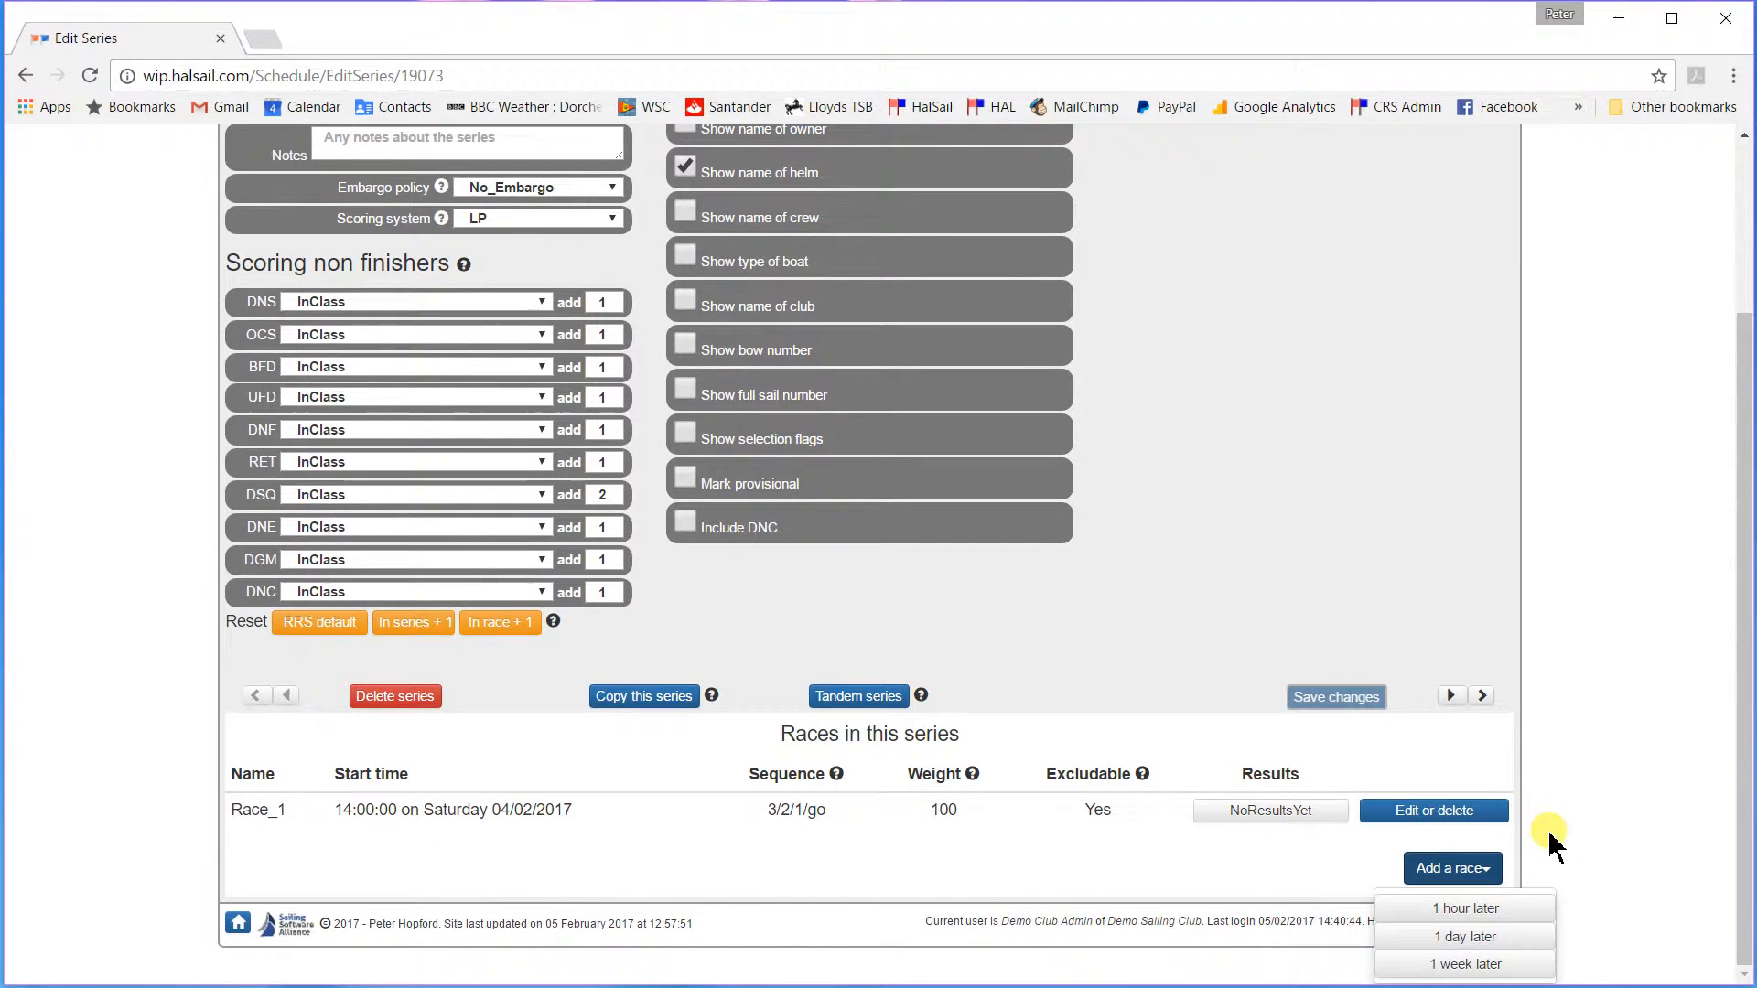
click(1483, 966)
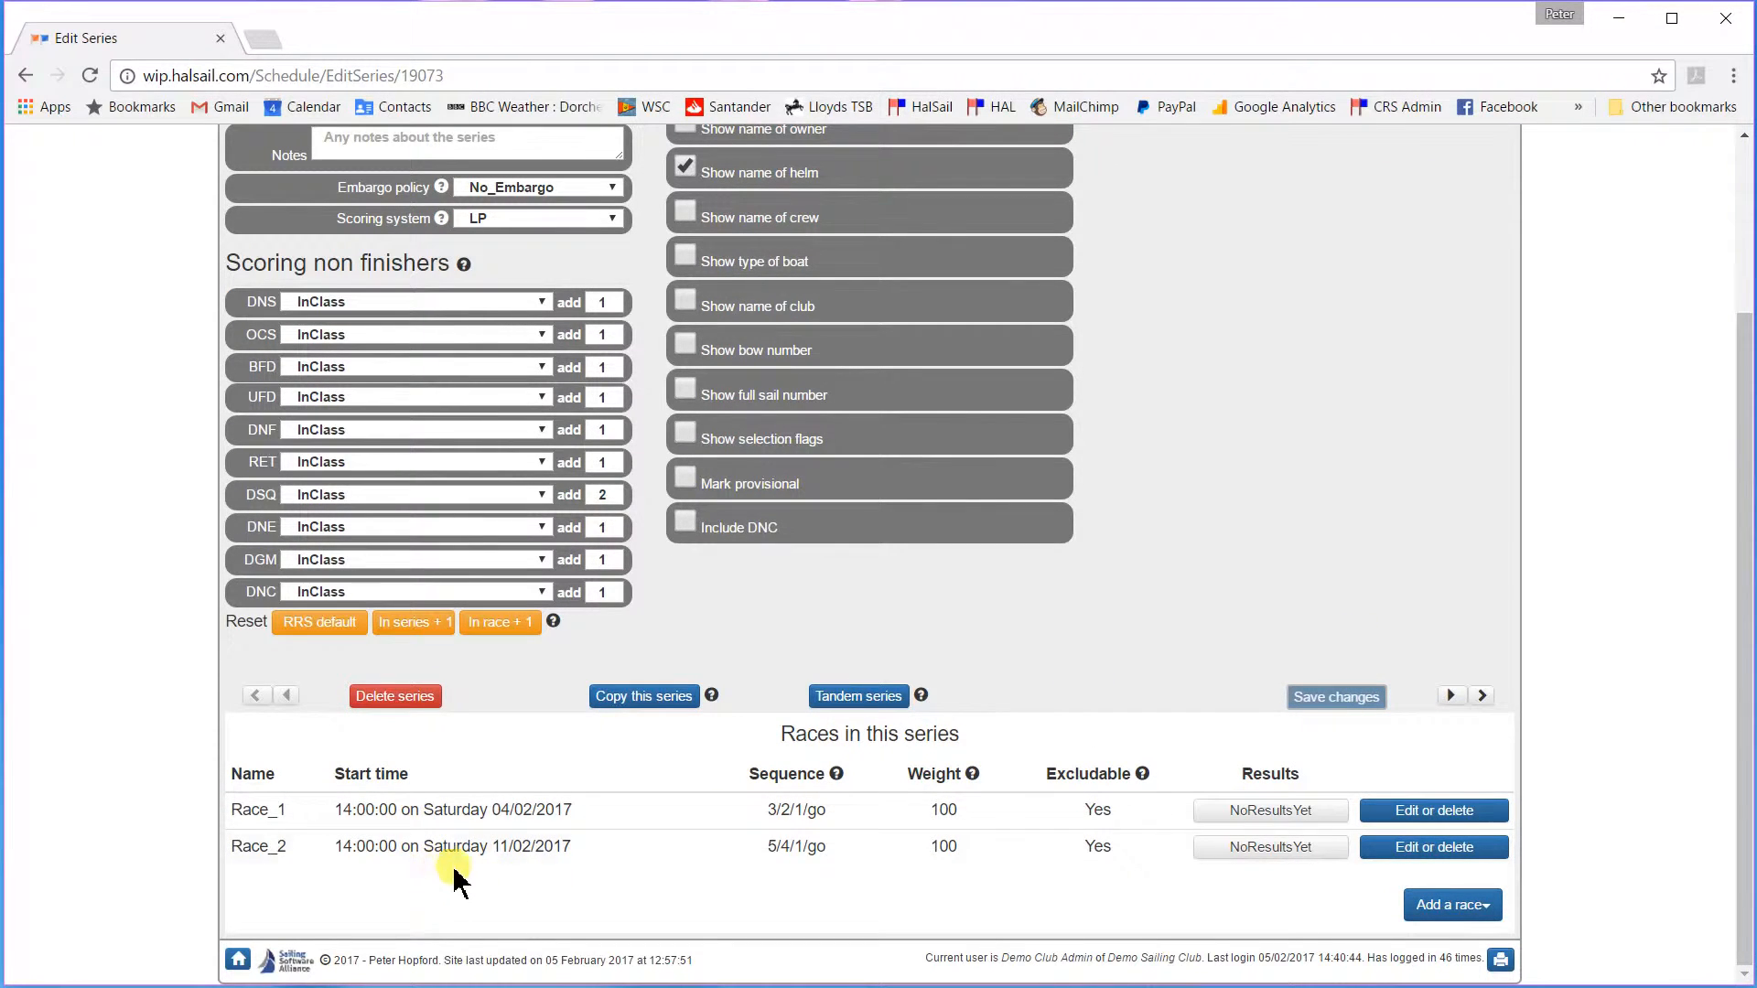
click(1482, 910)
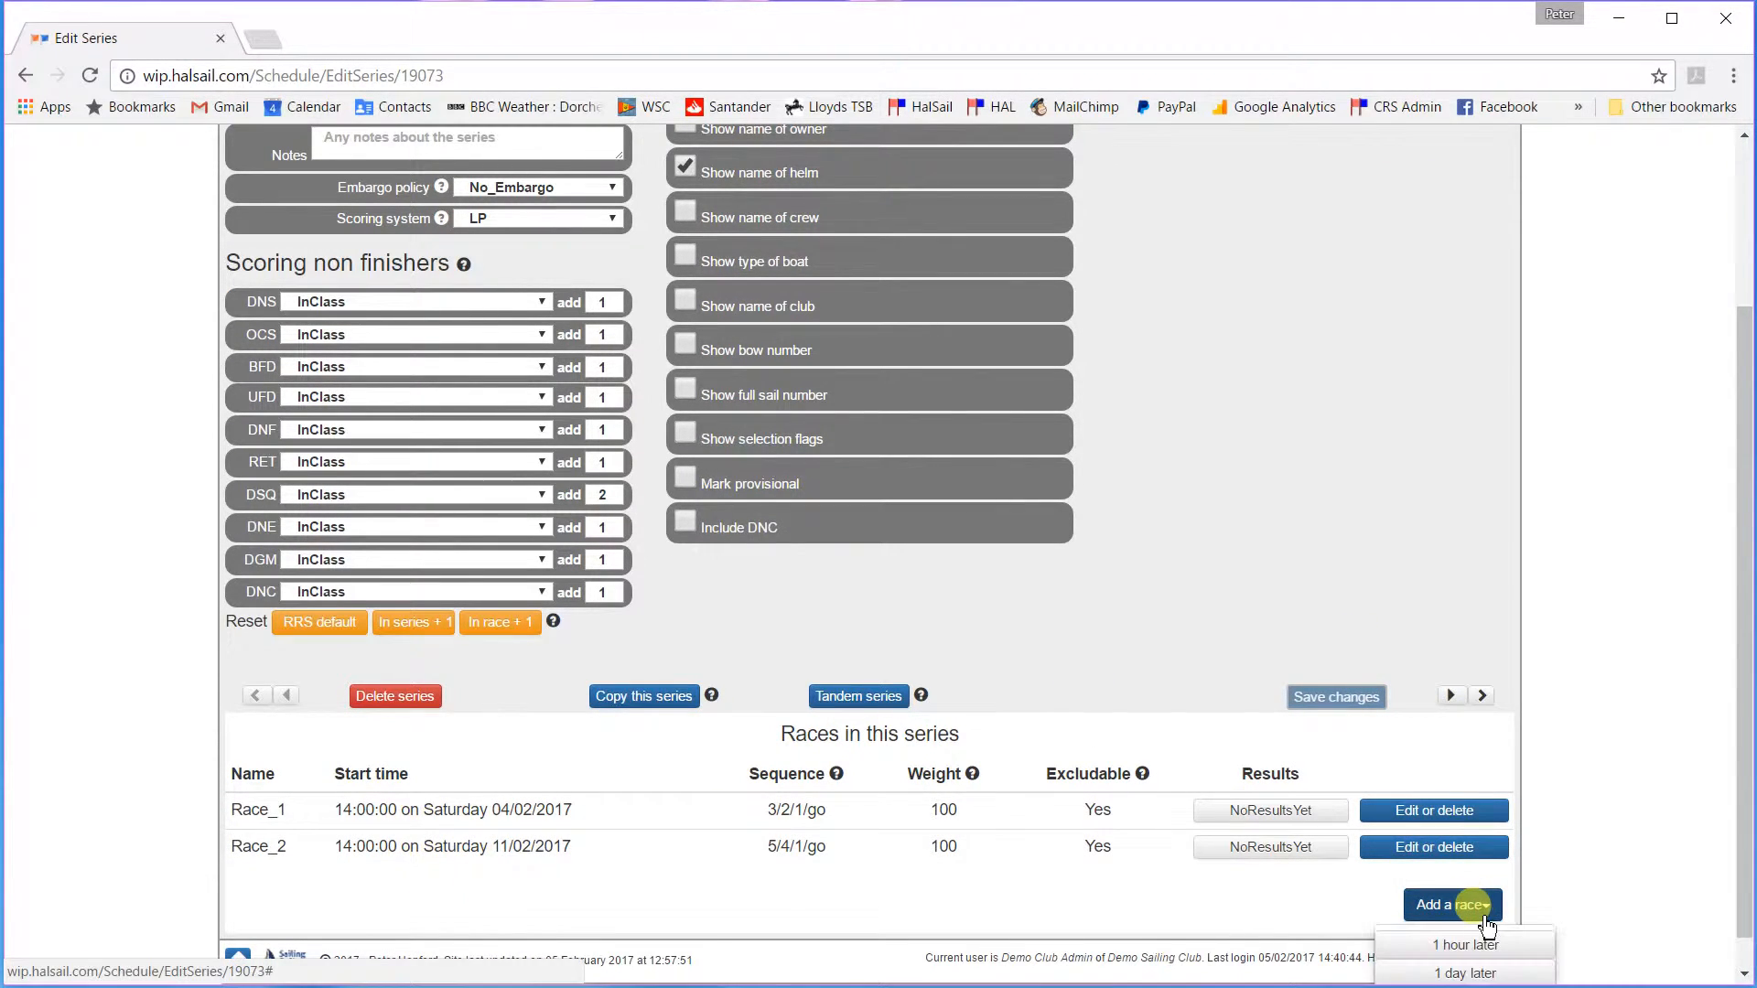
scroll(1486, 926, down, 1)
click(1462, 967)
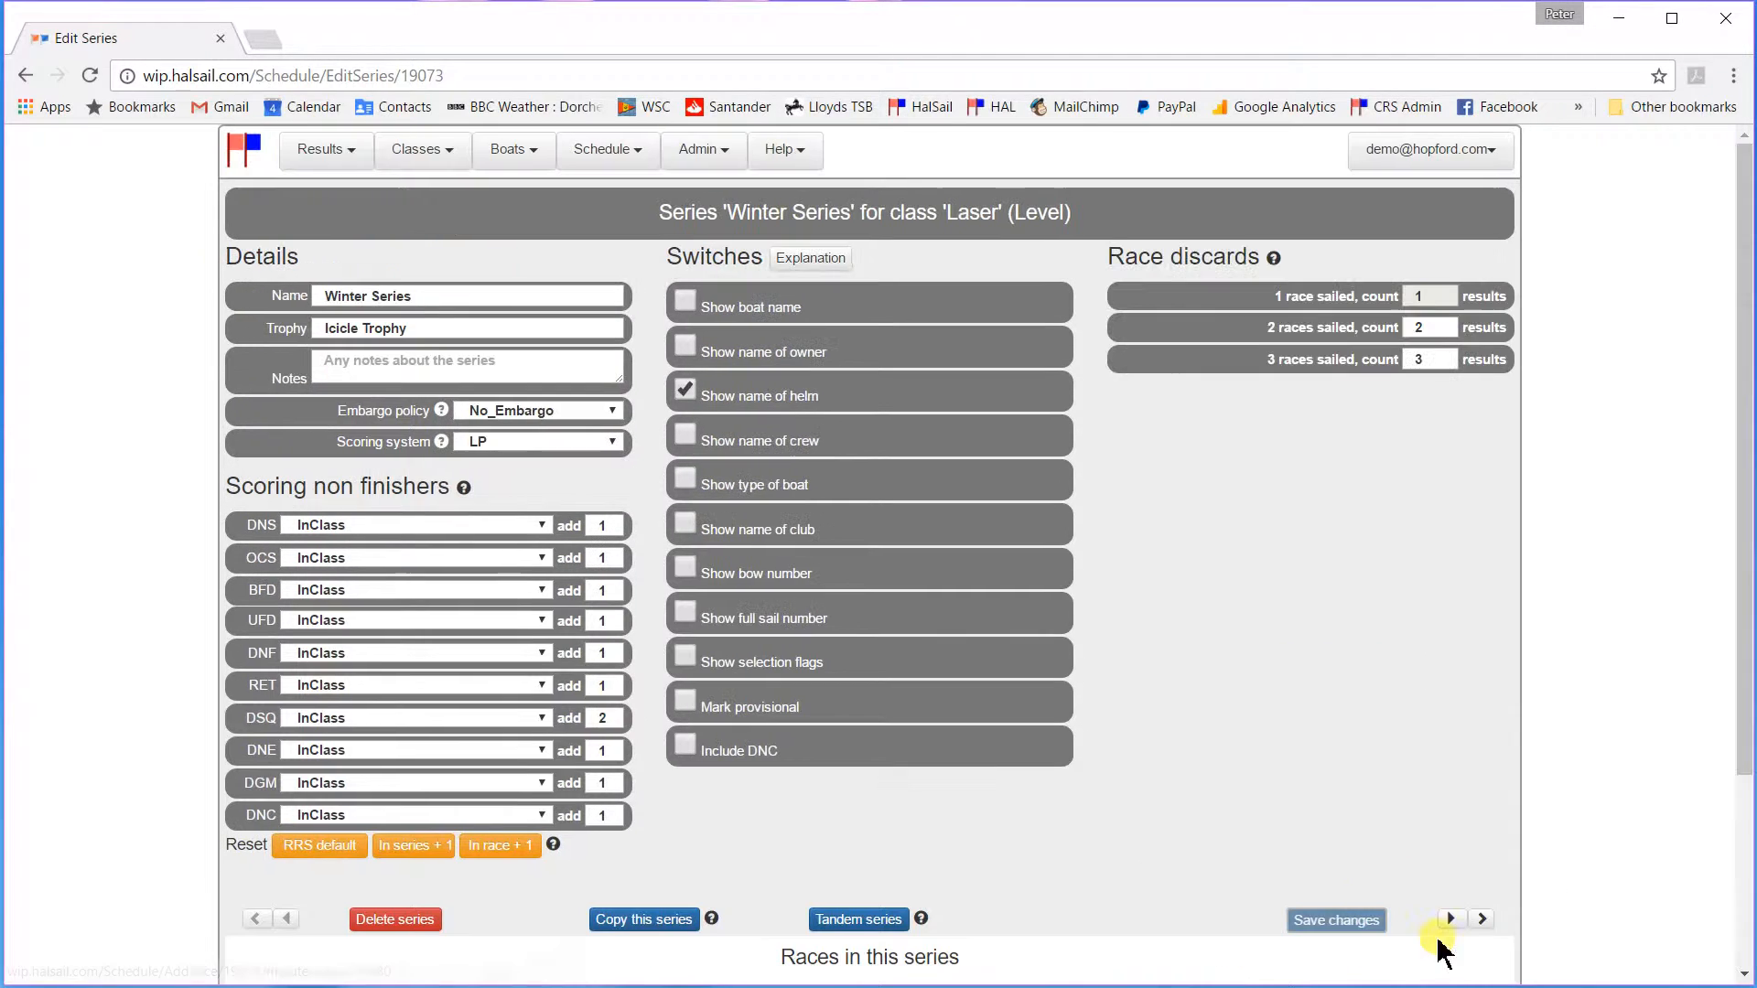
scroll(1281, 768, down, 3)
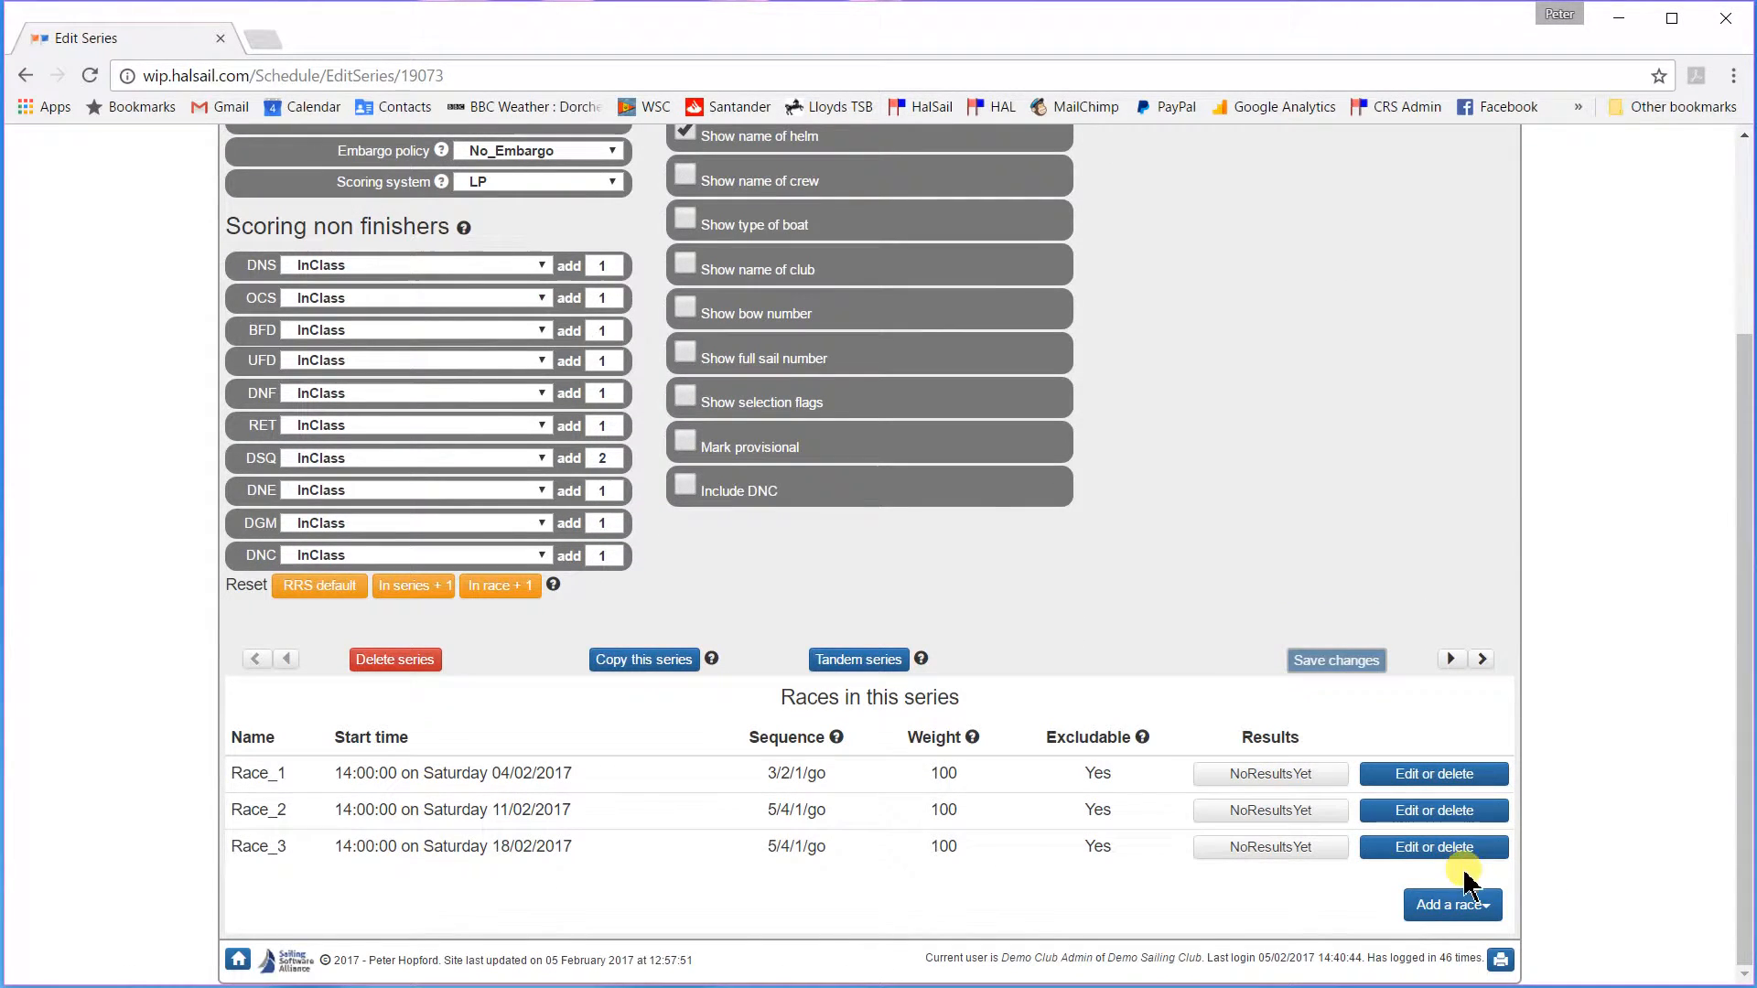
click(1455, 905)
scroll(1523, 883, down, 1)
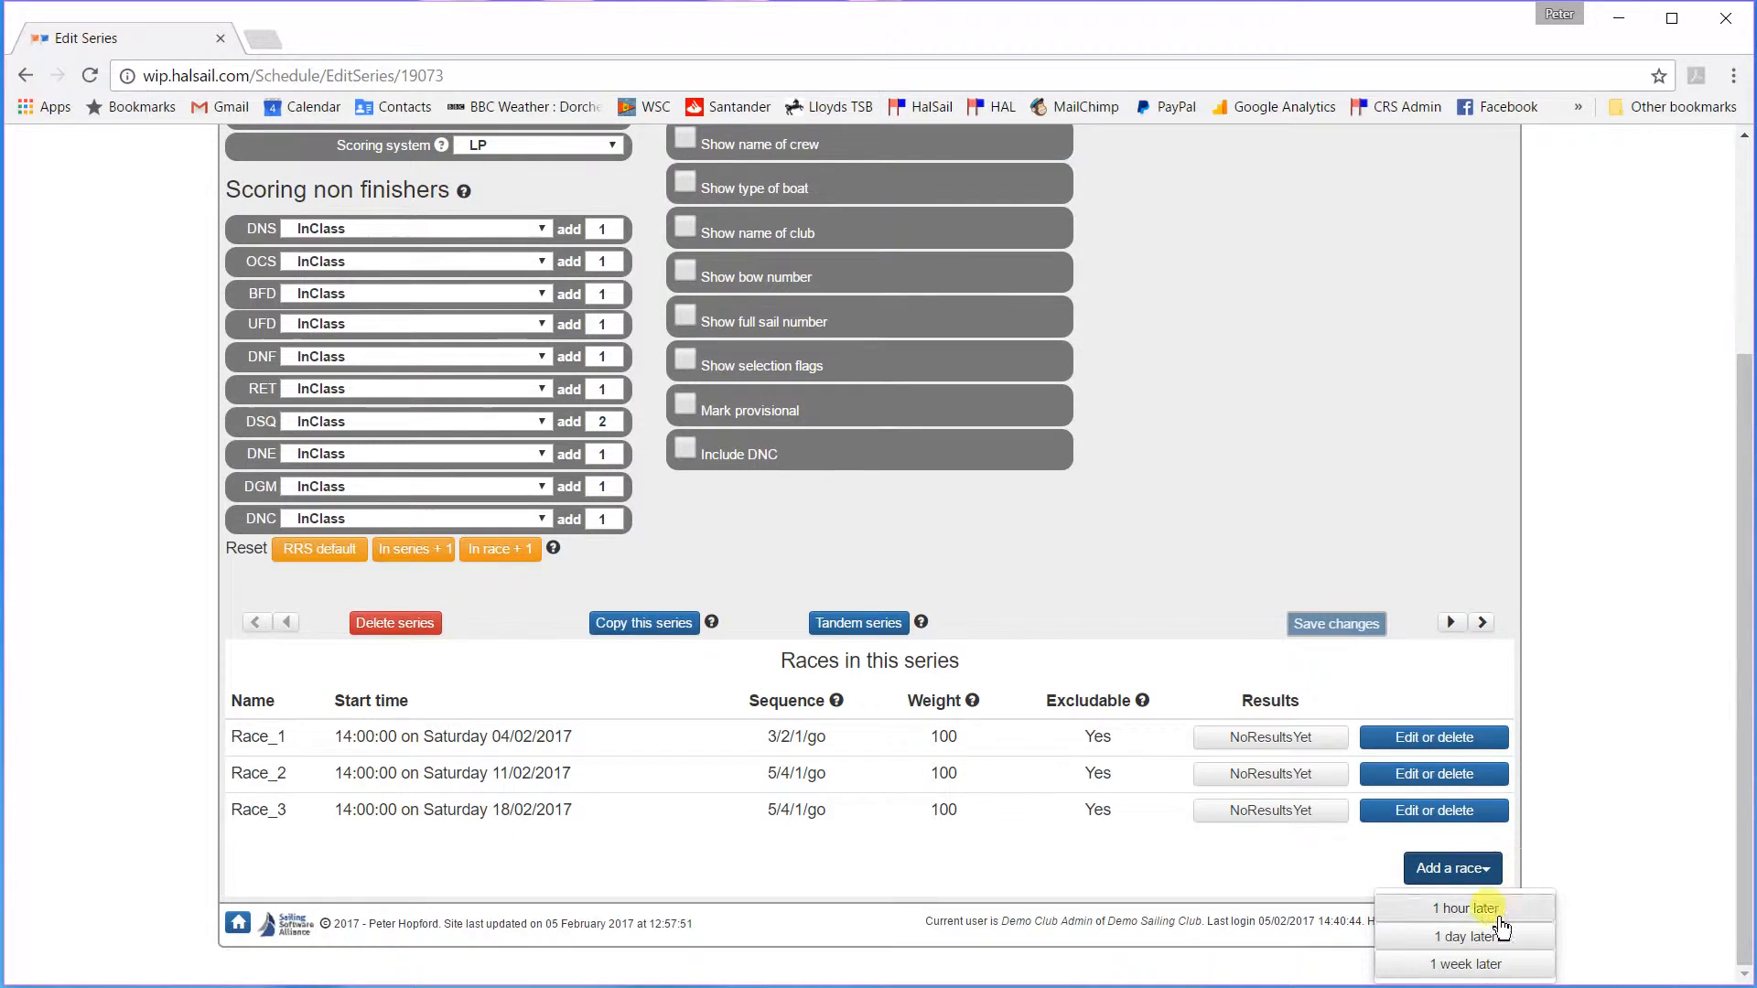
click(1457, 940)
scroll(1229, 732, down, 3)
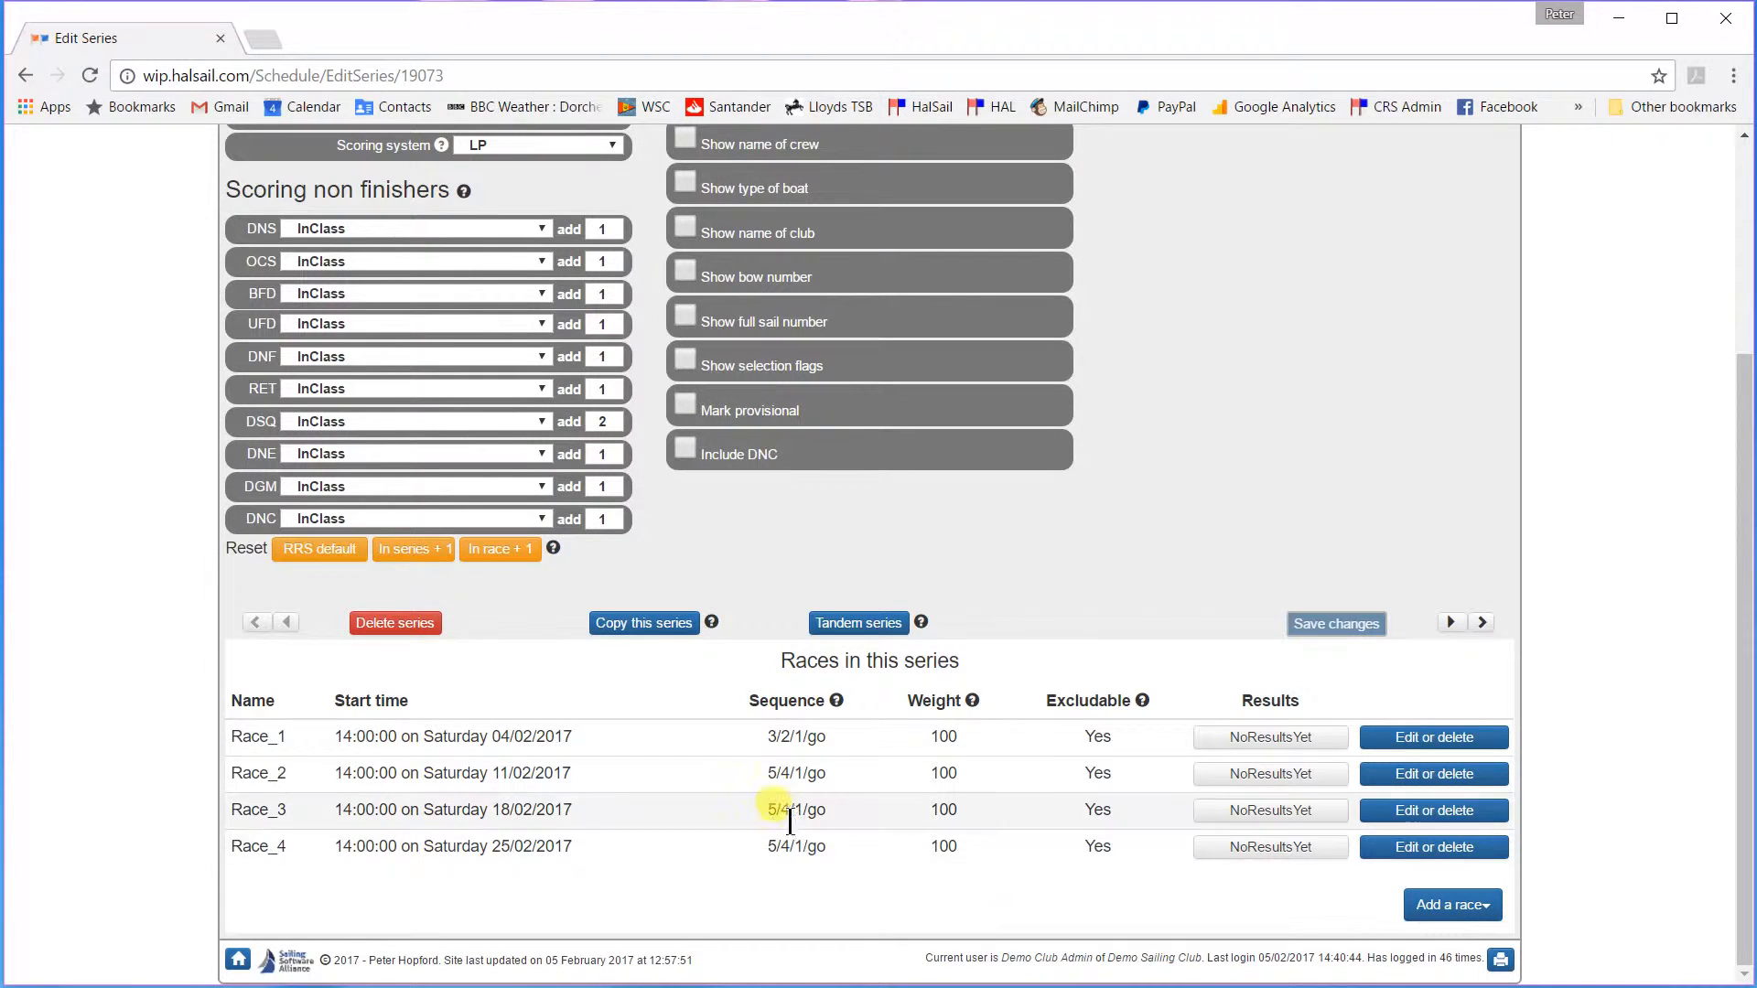
Change the start sequence of Race_2 to the standard 3/2/1/go and save the race
click(1462, 780)
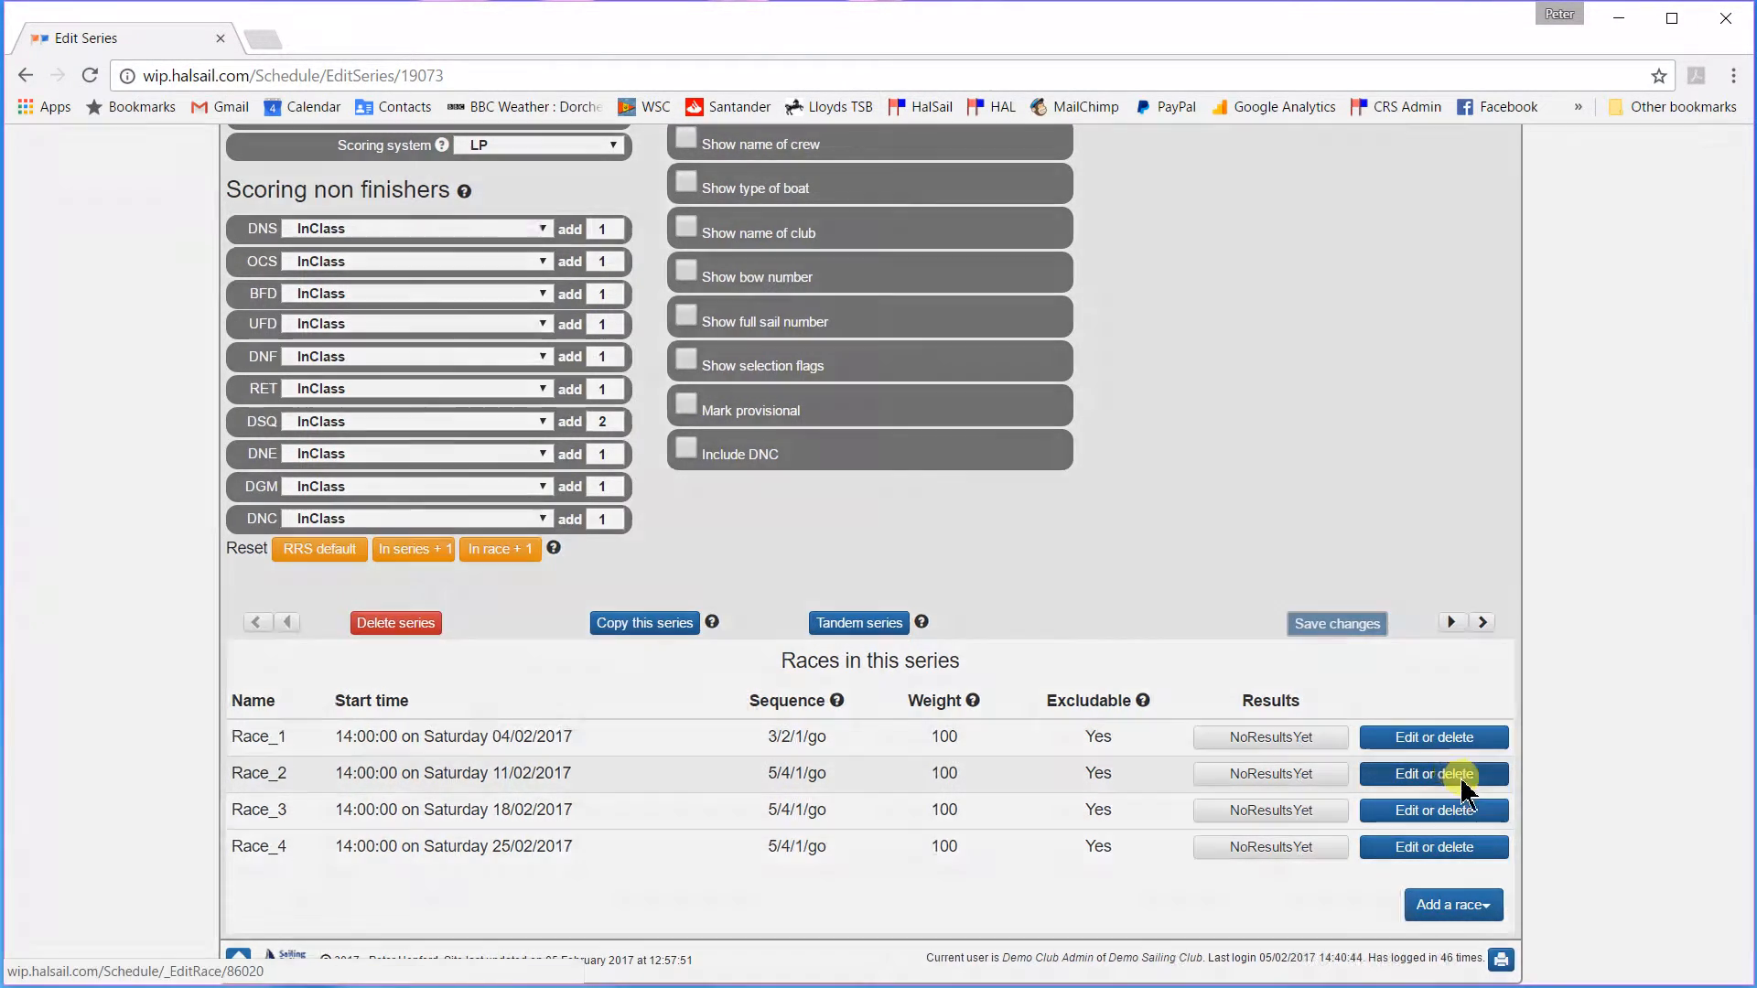
click(1014, 640)
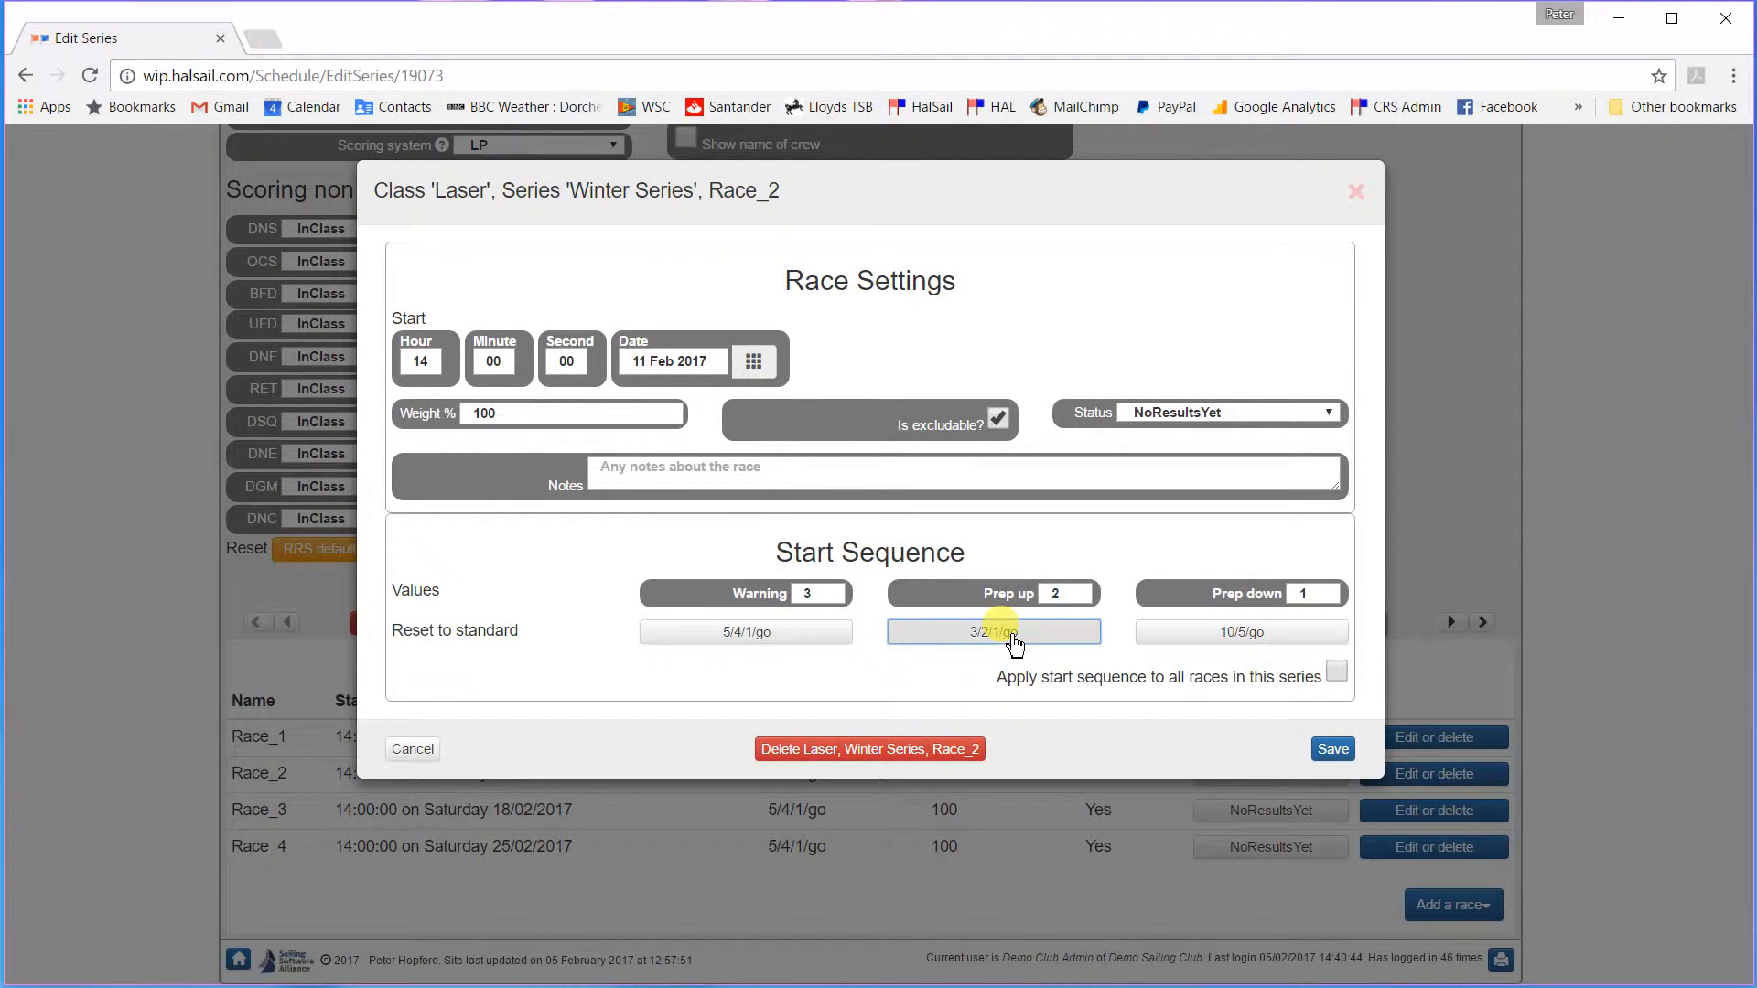
click(1327, 750)
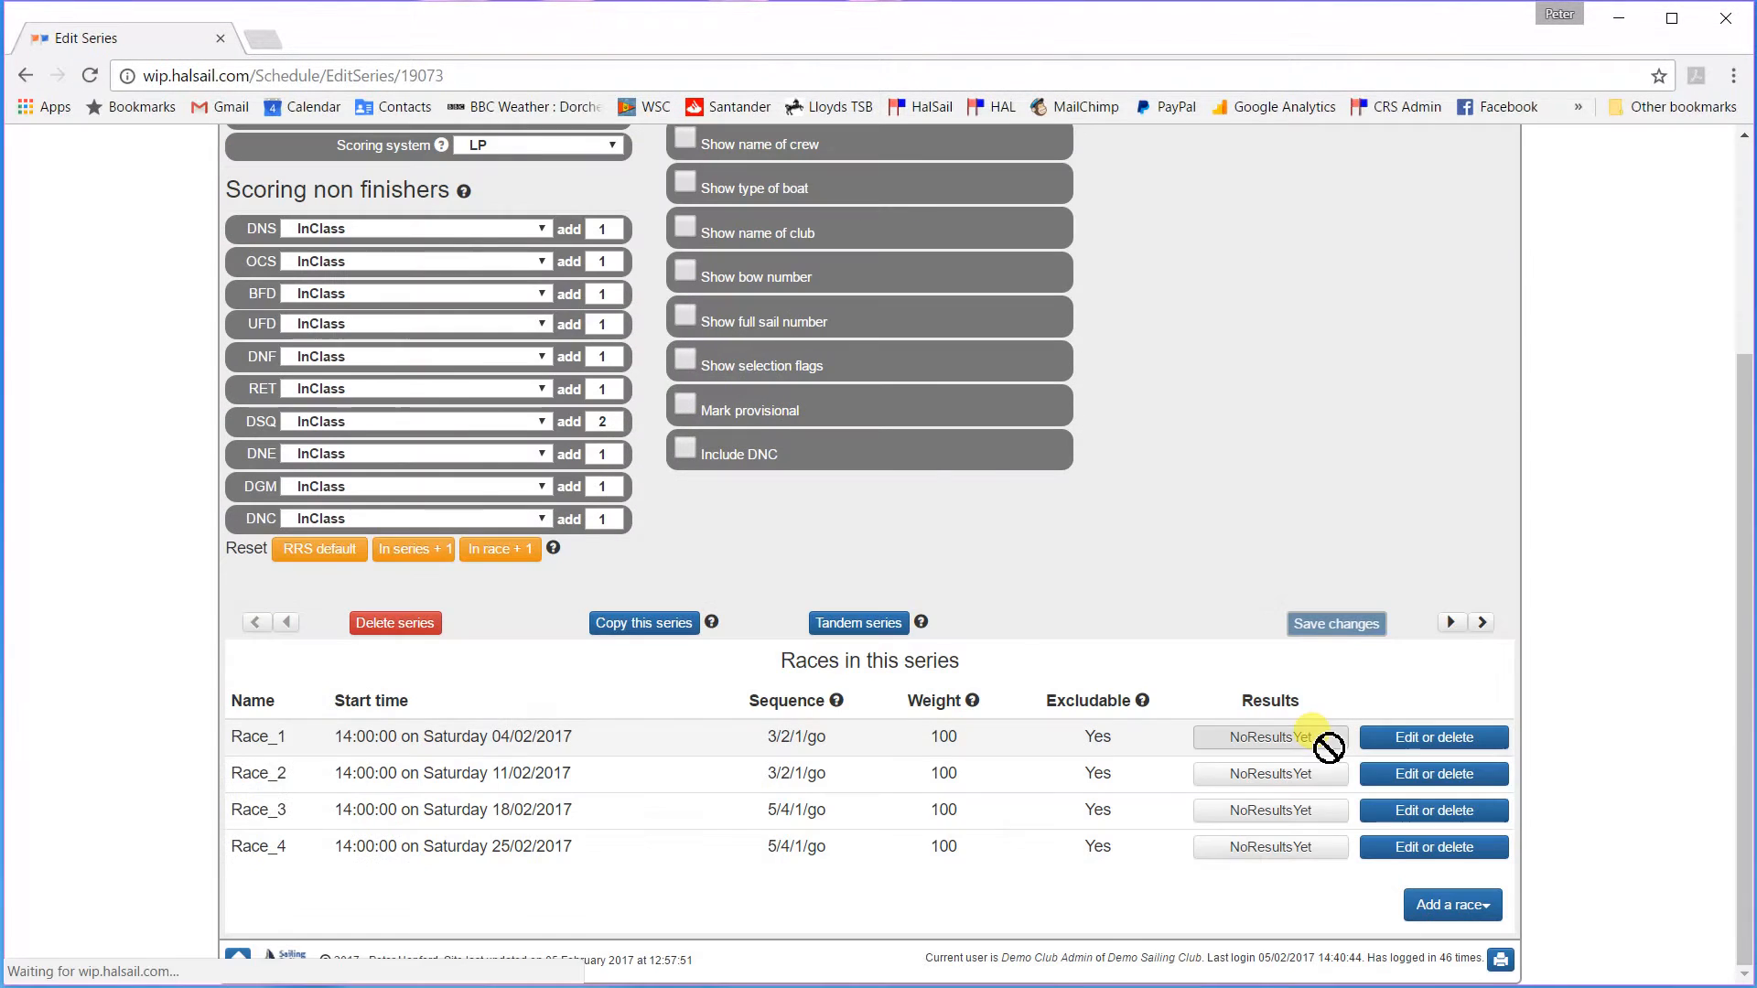
Set the start sequence of Race_3 to 3/2/1/go, apply it to all races in the series, and save
click(1432, 817)
click(1041, 641)
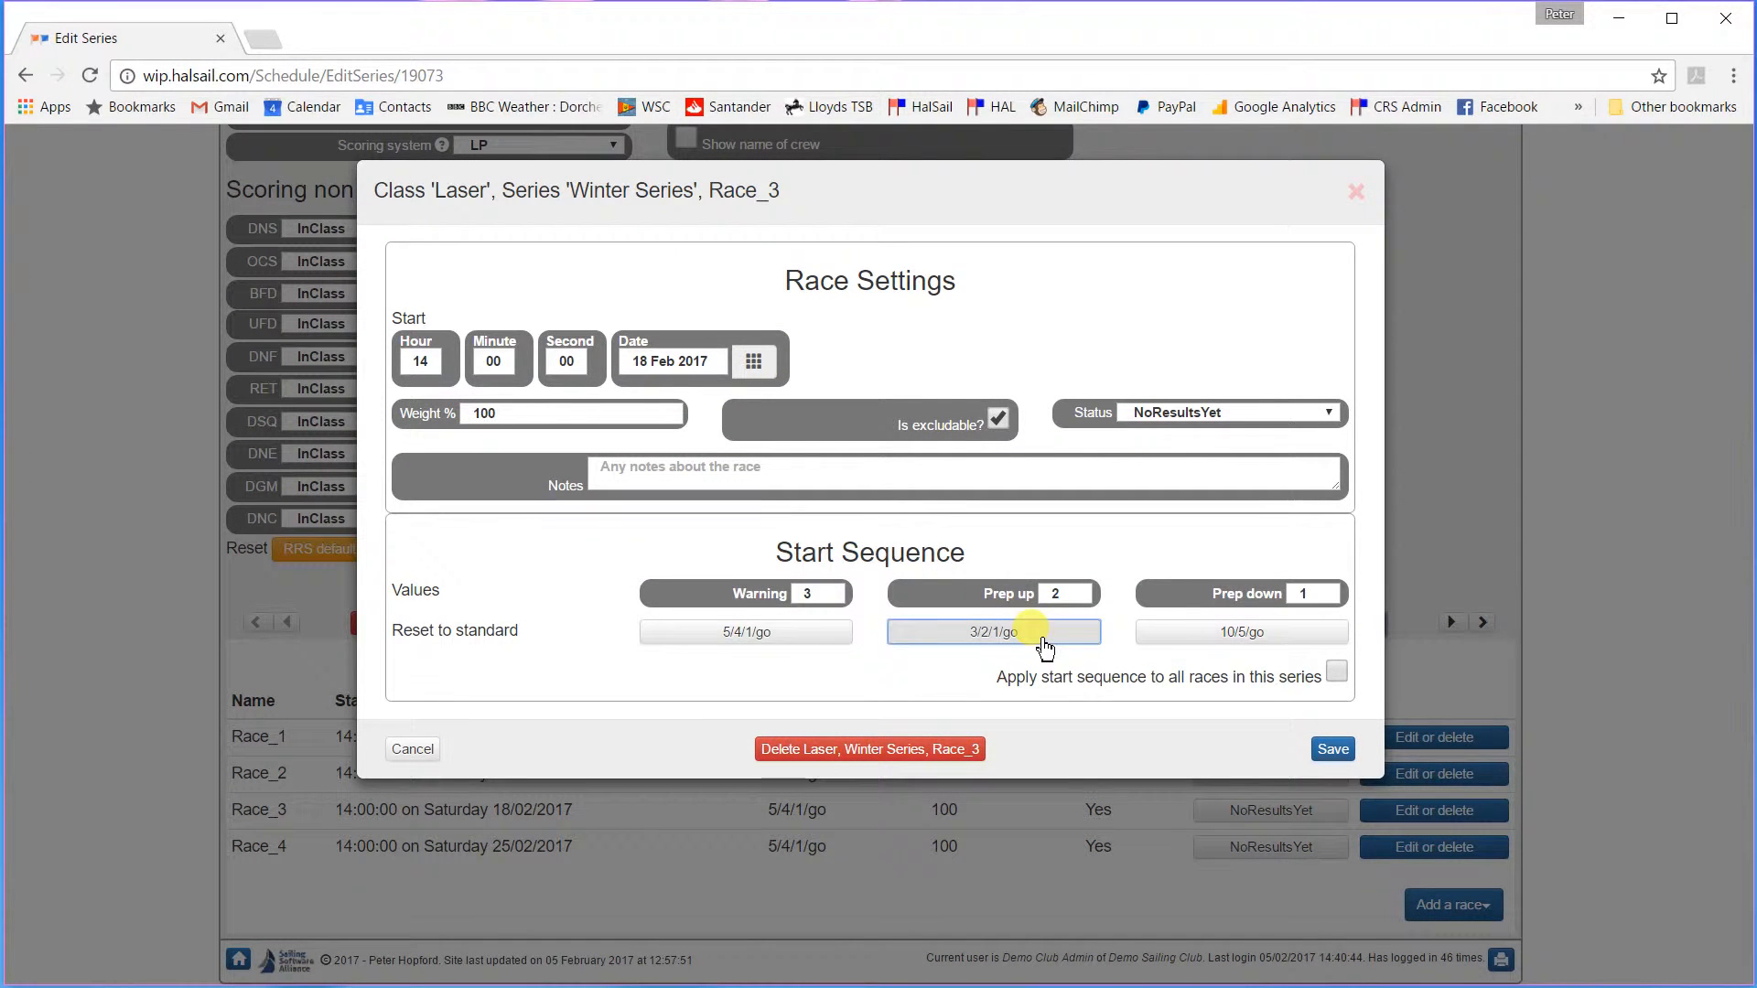
click(1336, 676)
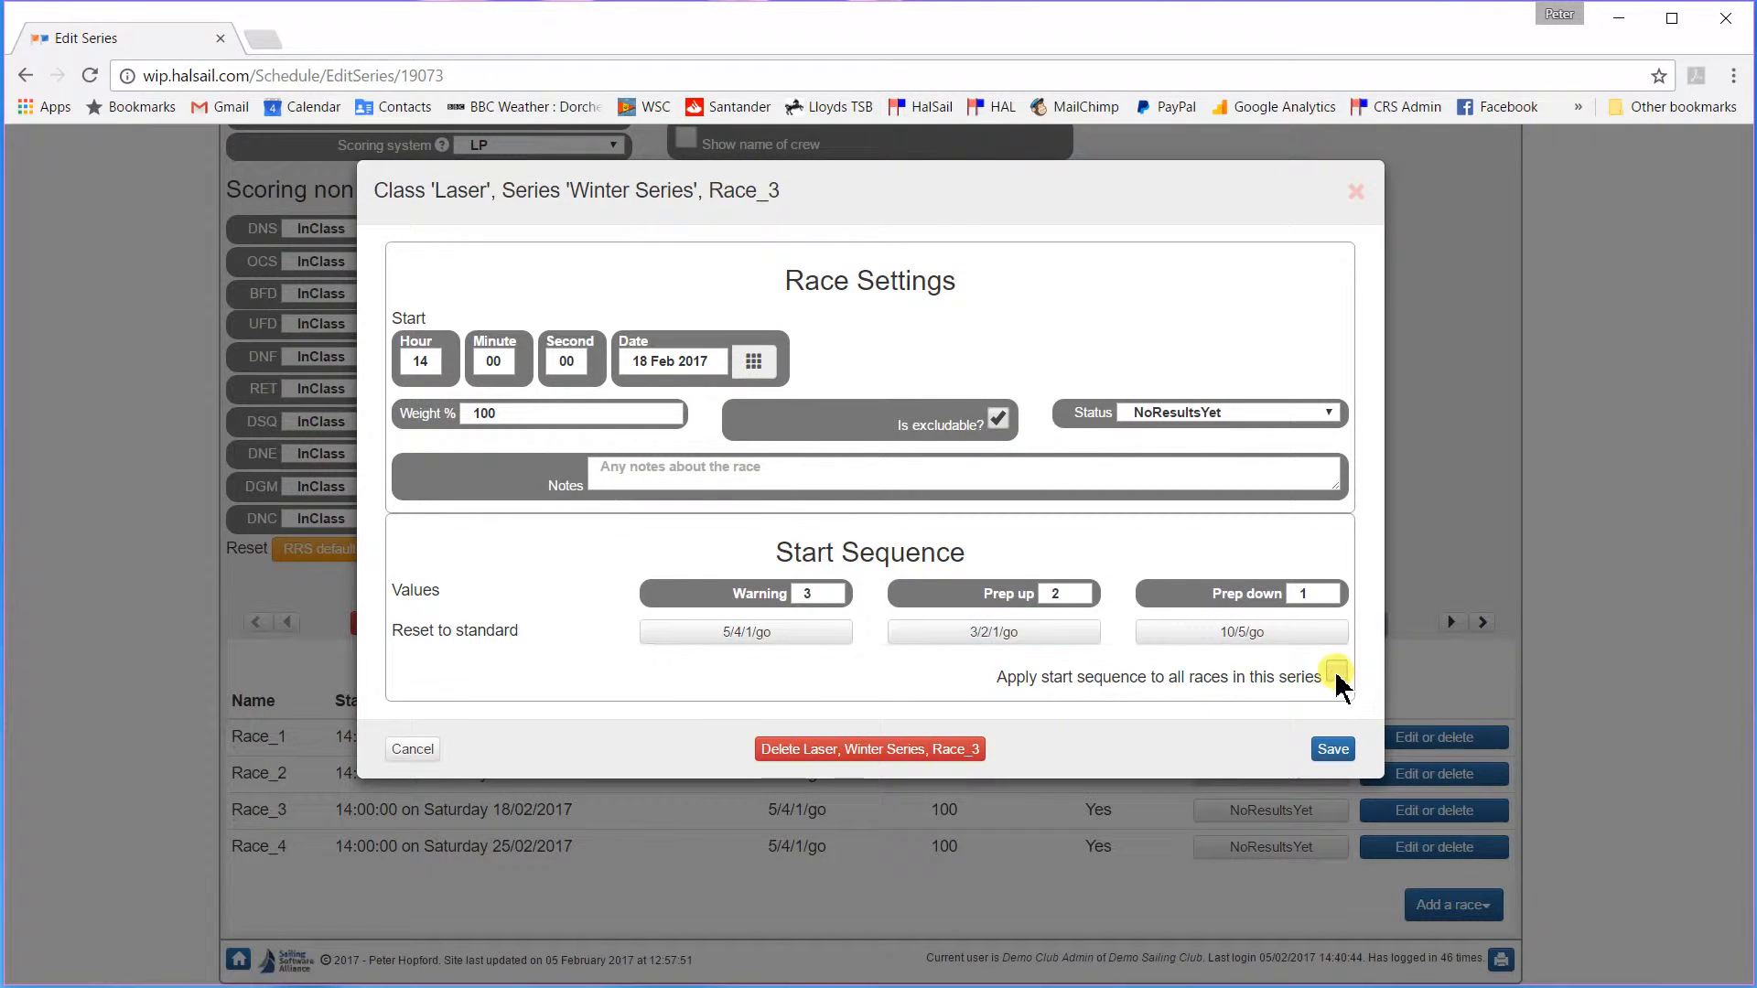
click(1332, 749)
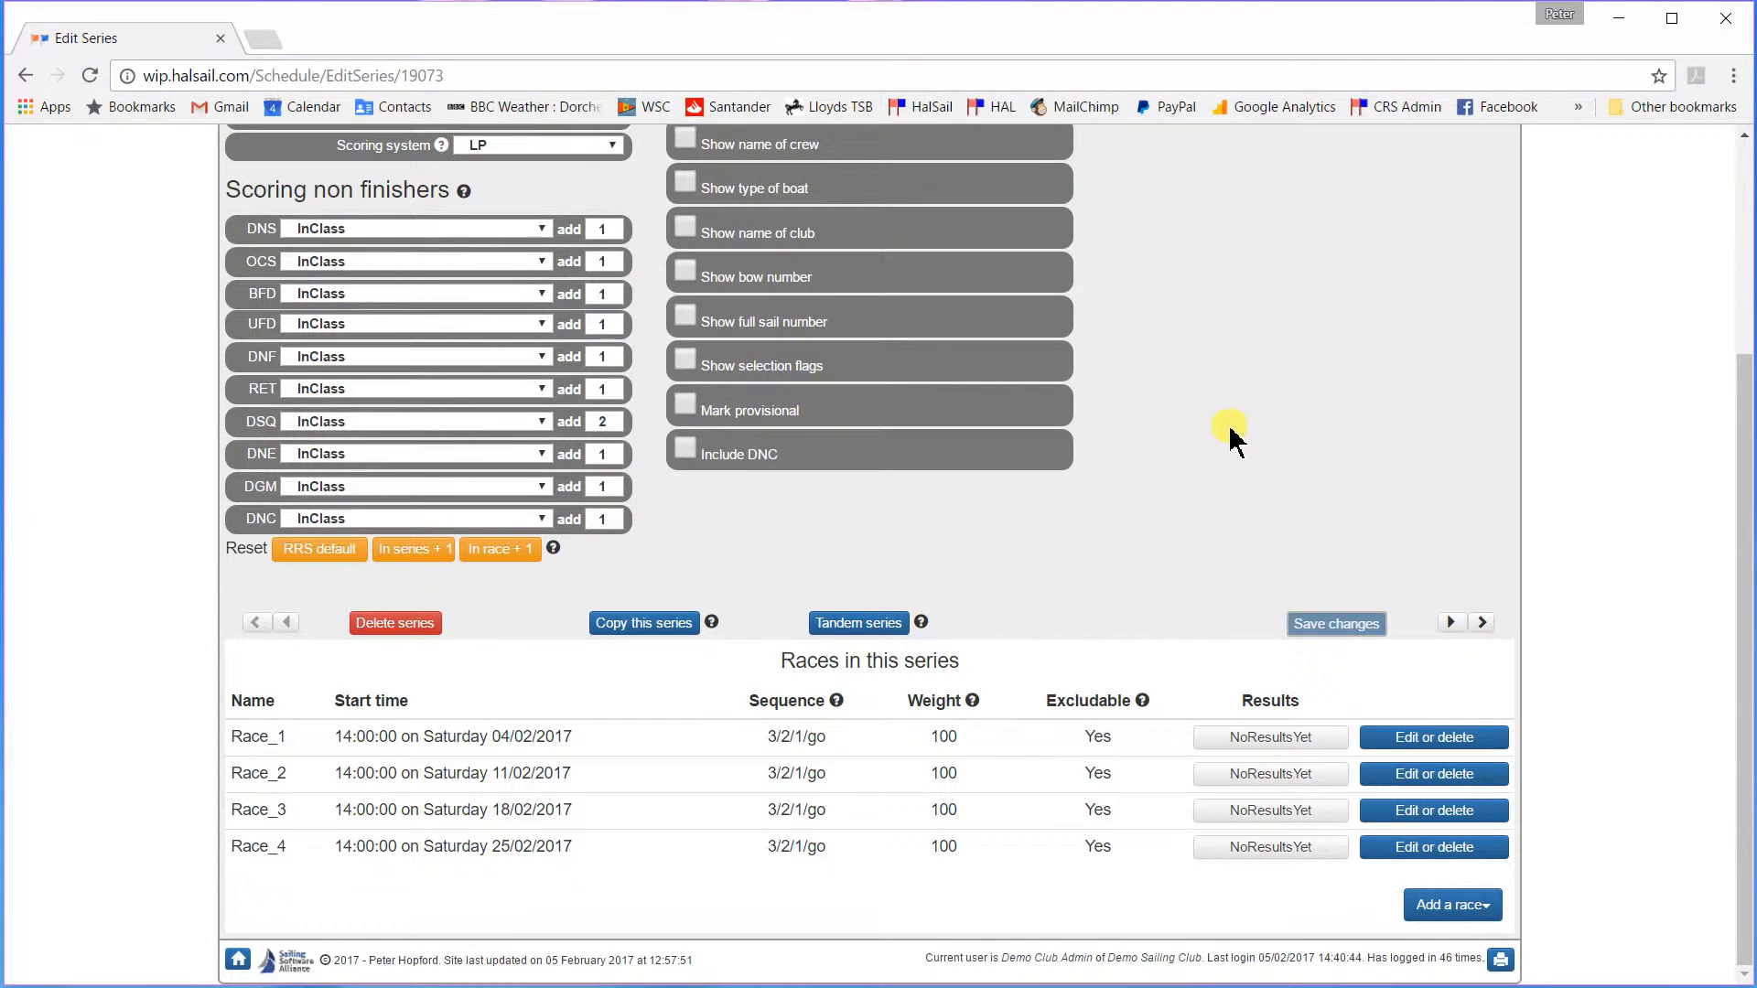
scroll(1209, 407, up, 3)
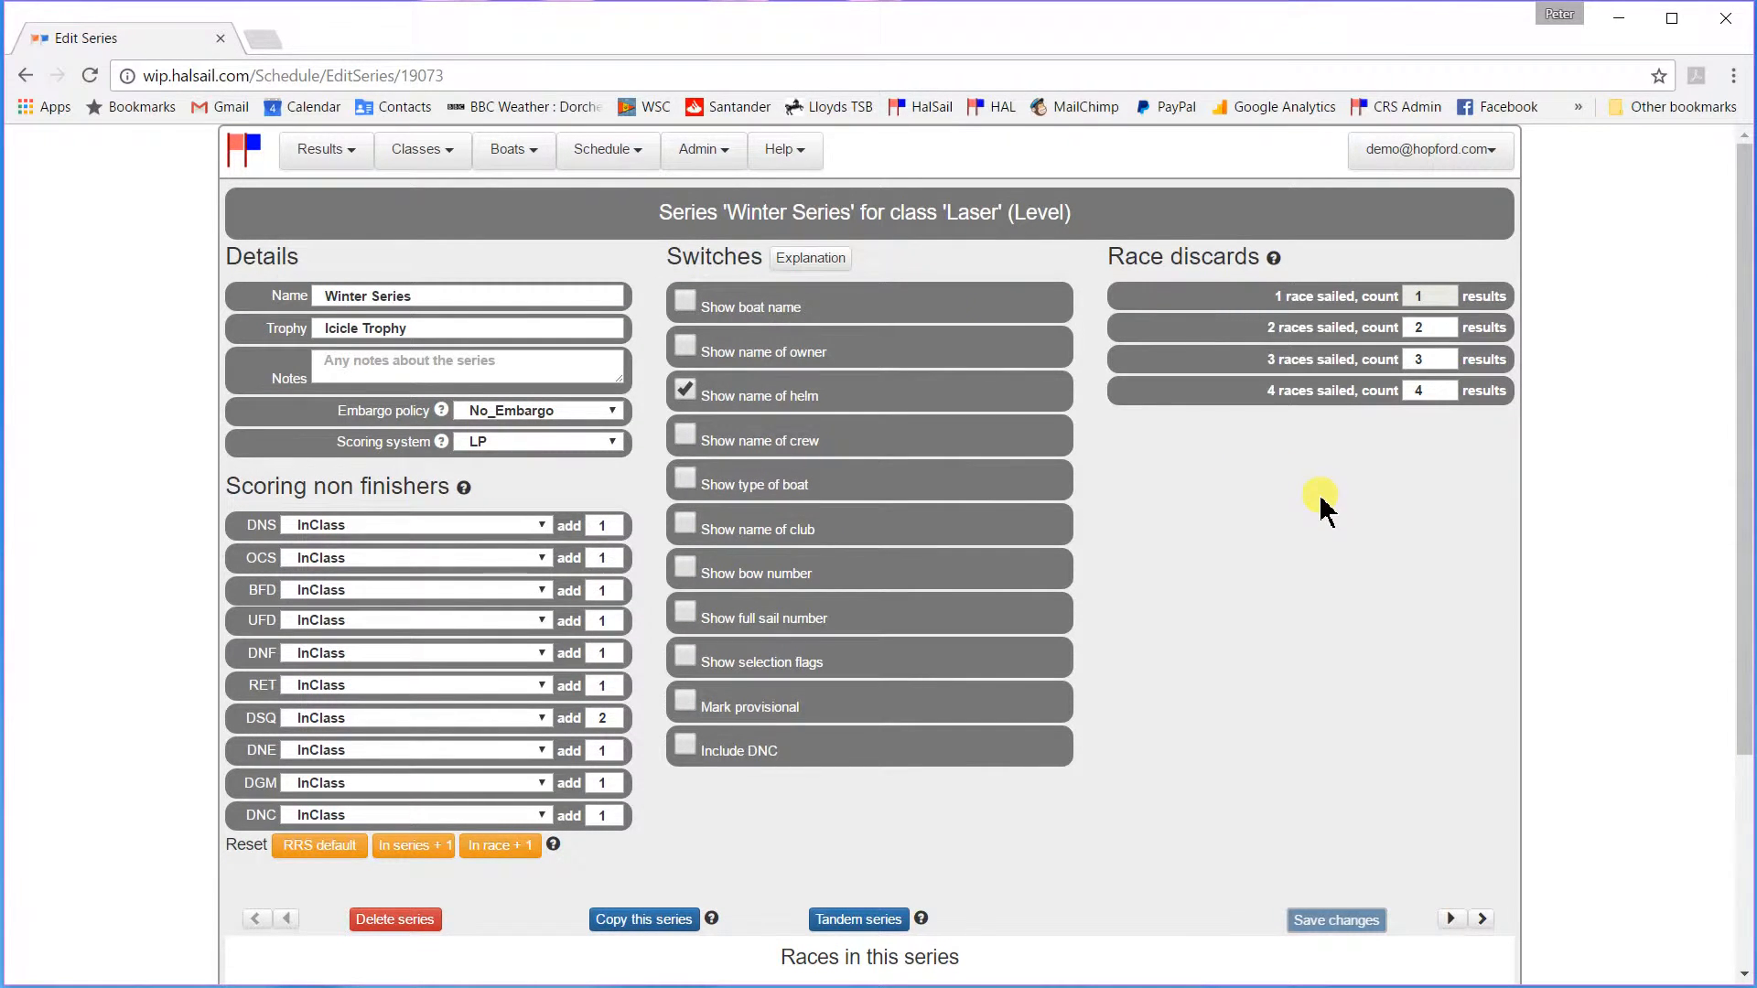
Copy the Laser Winter Series race of 25 February to 4 March on the race calendar
click(608, 152)
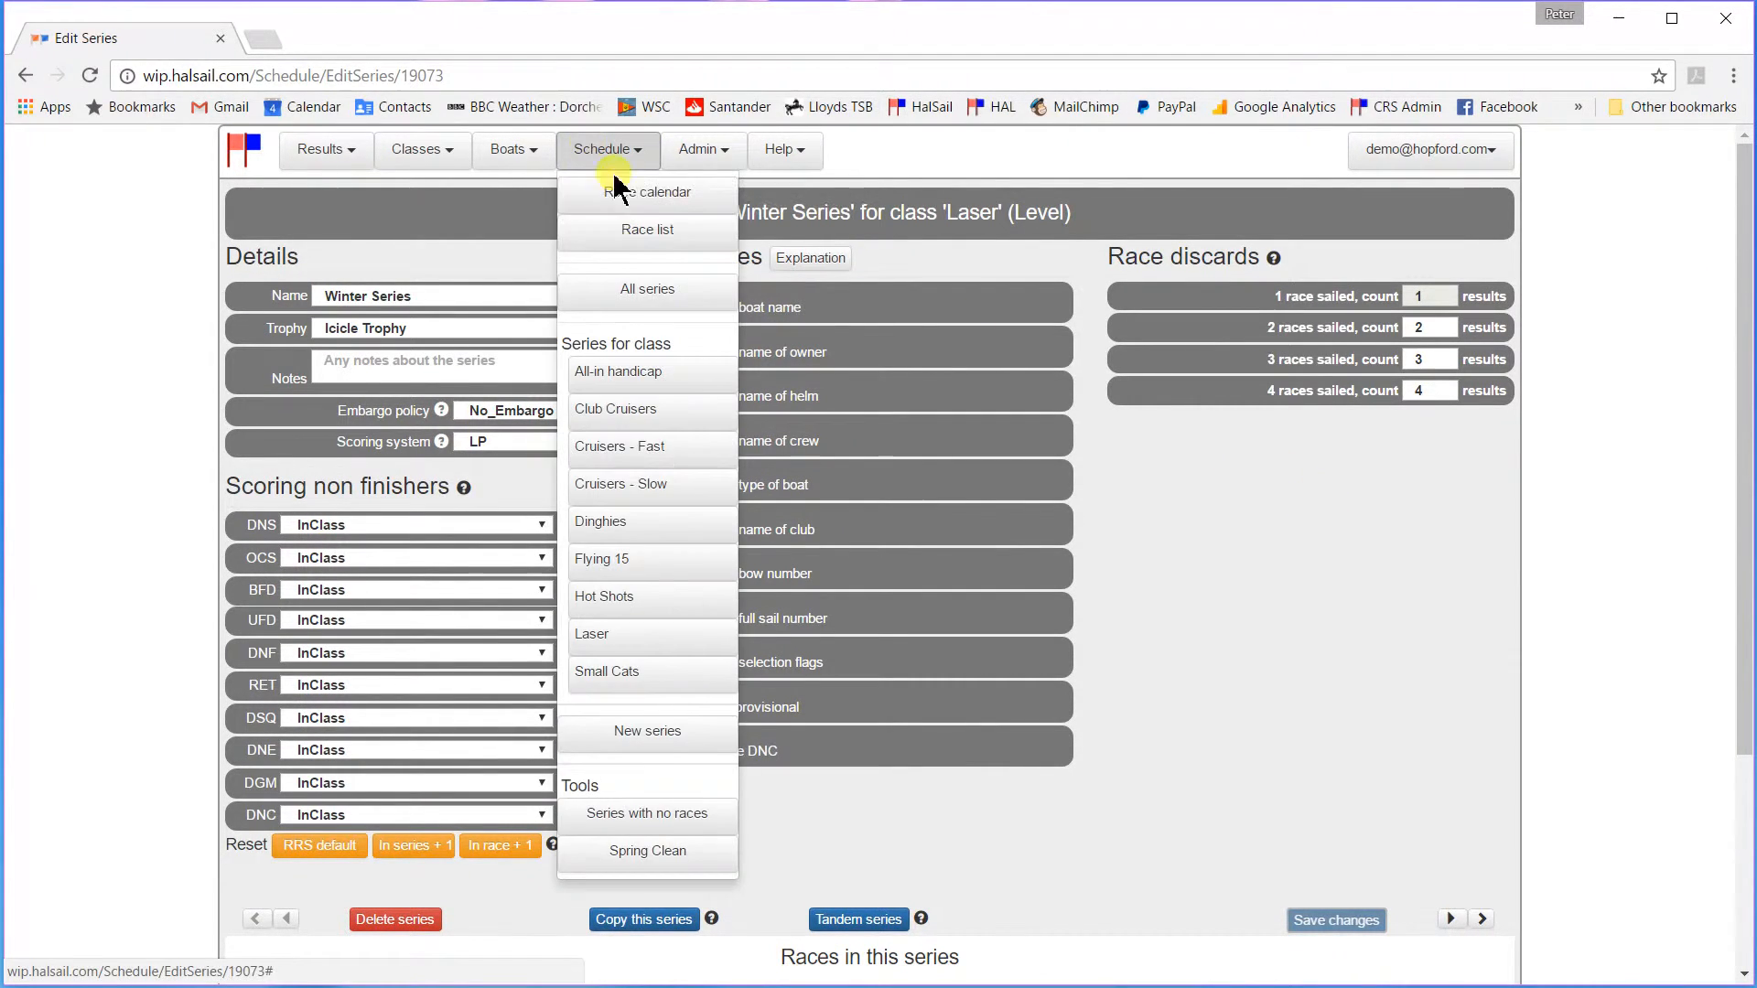
click(633, 201)
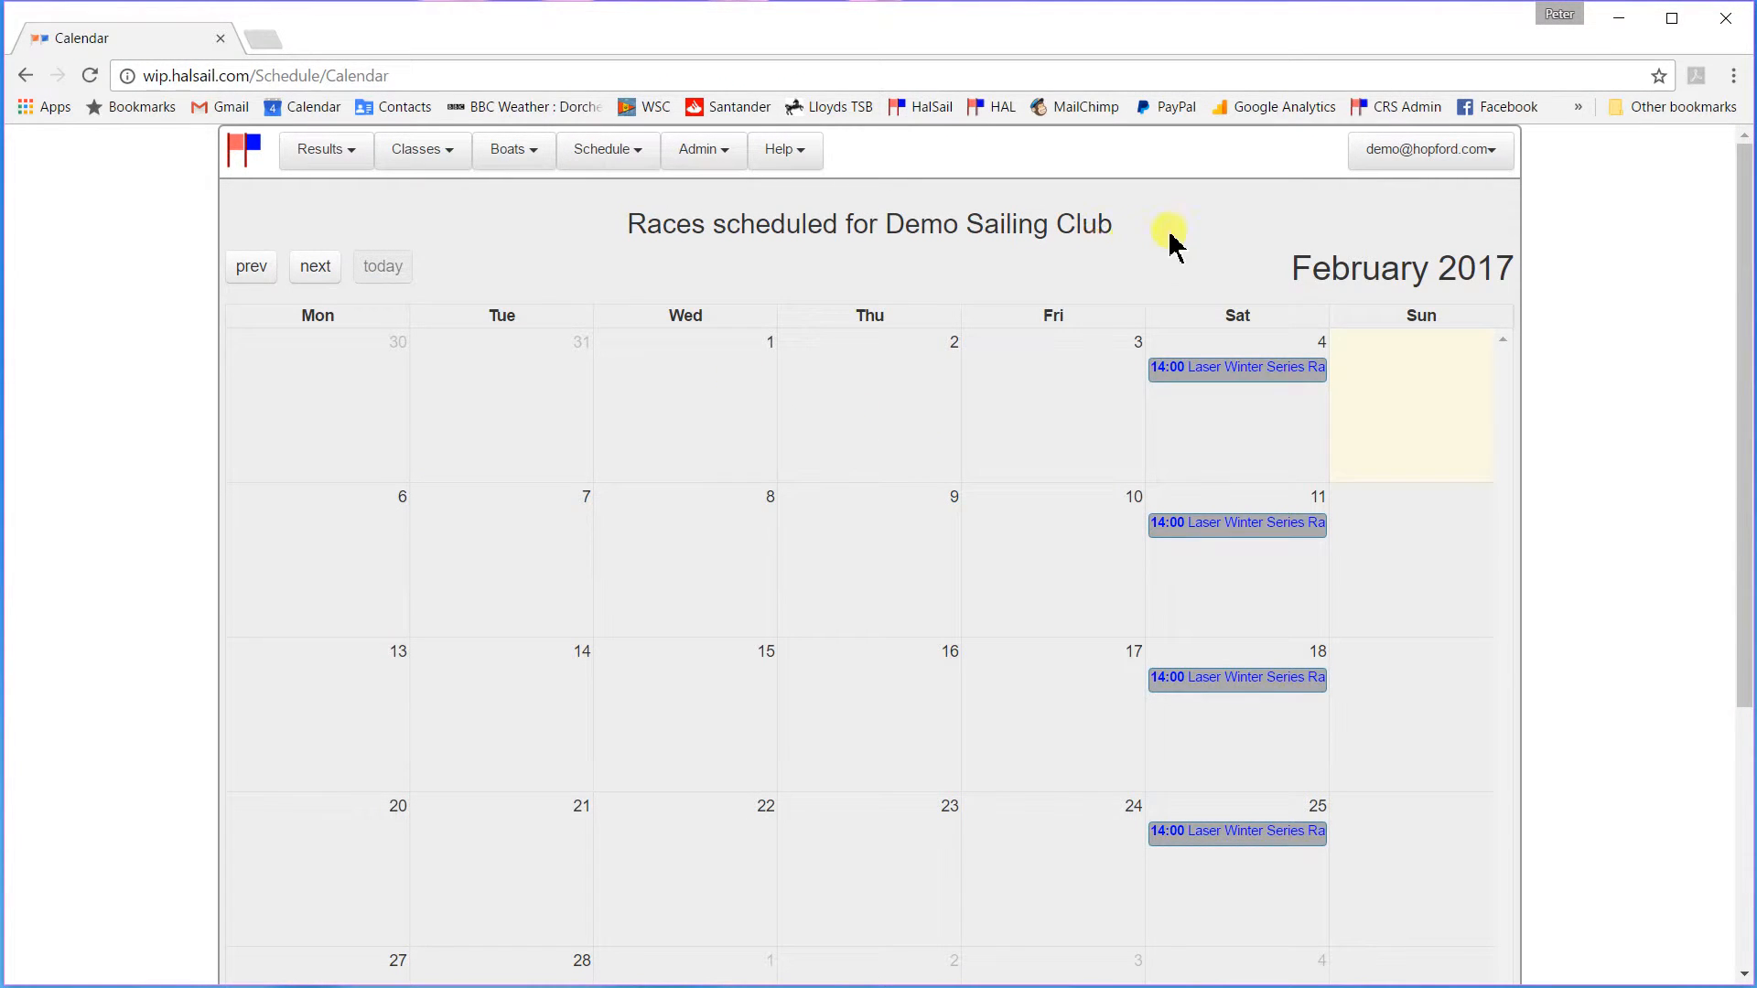
scroll(989, 389, down, 3)
scroll(988, 389, down, 1)
scroll(988, 388, up, 4)
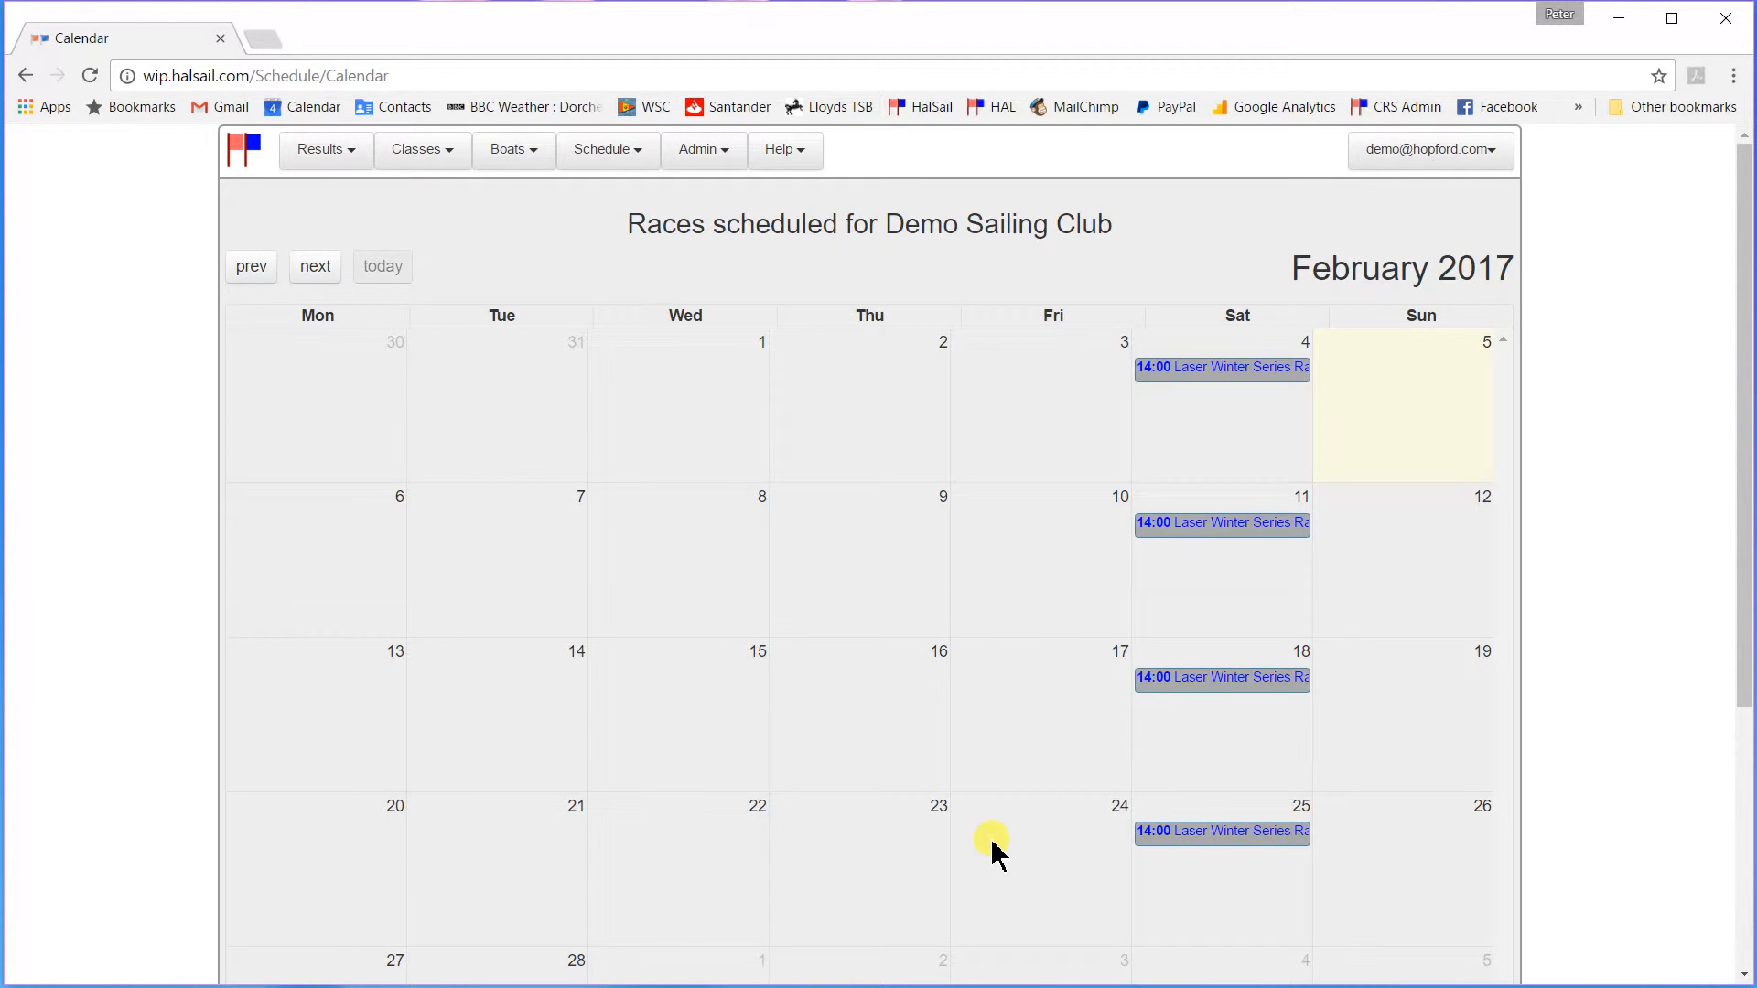
scroll(993, 845, down, 4)
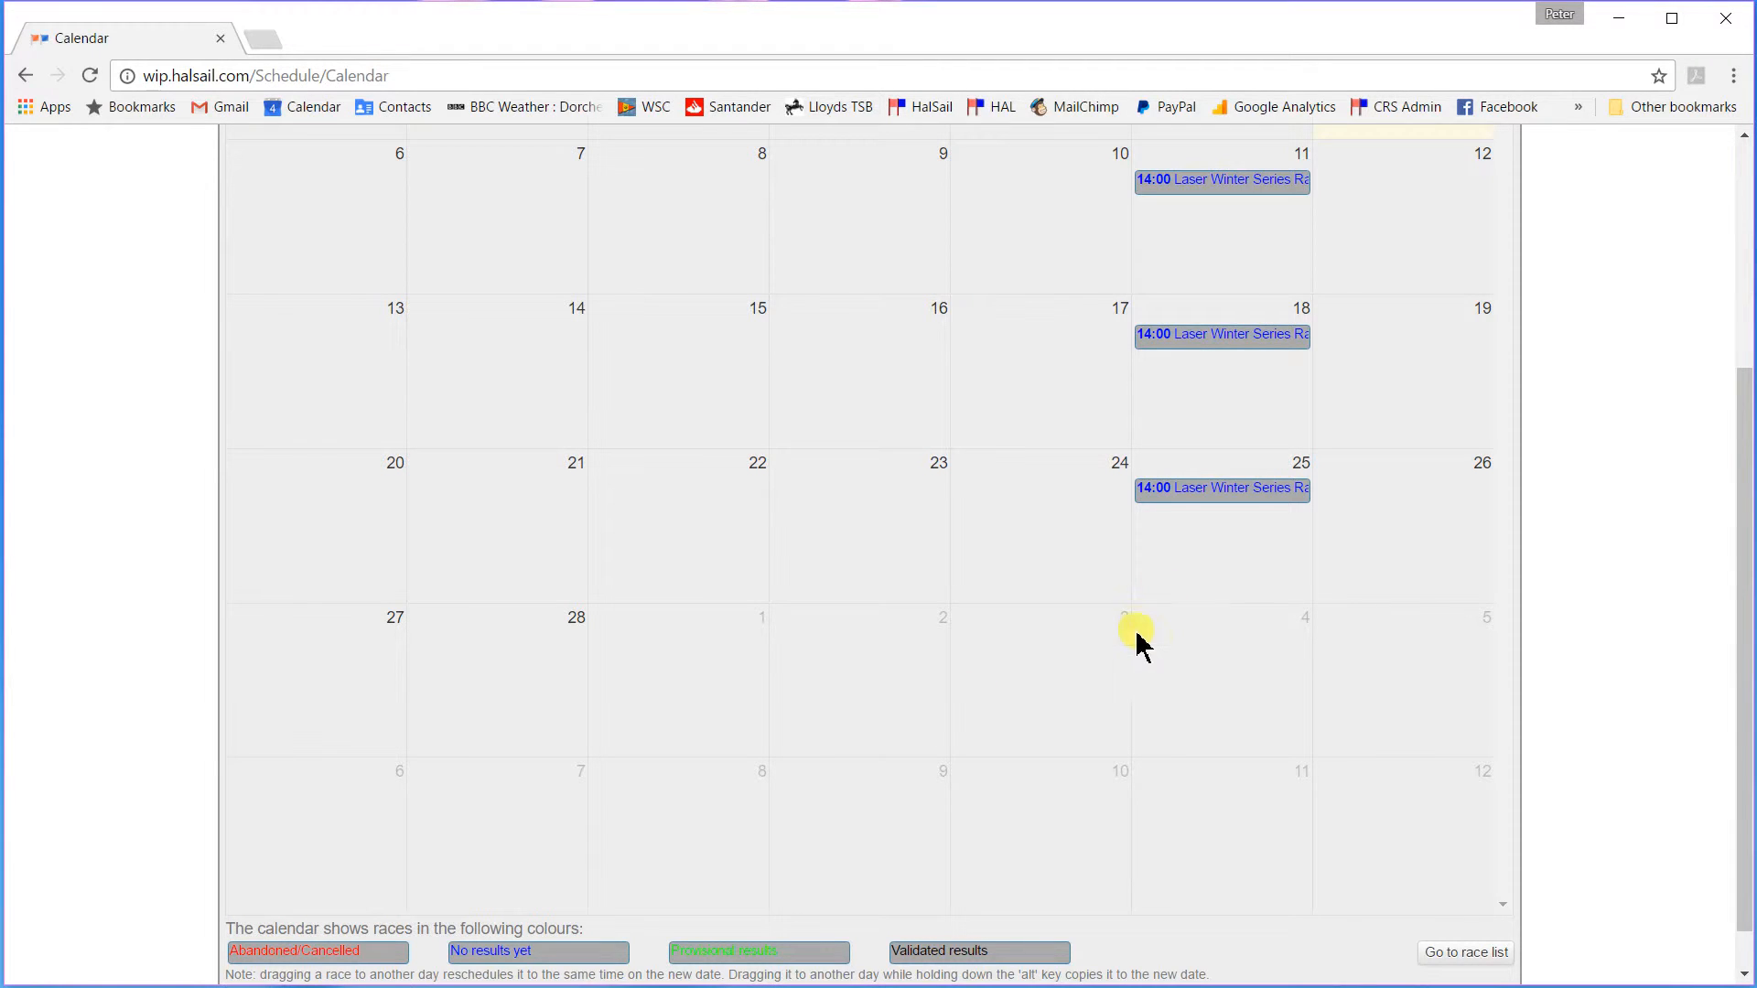
scroll(1155, 645, down, 1)
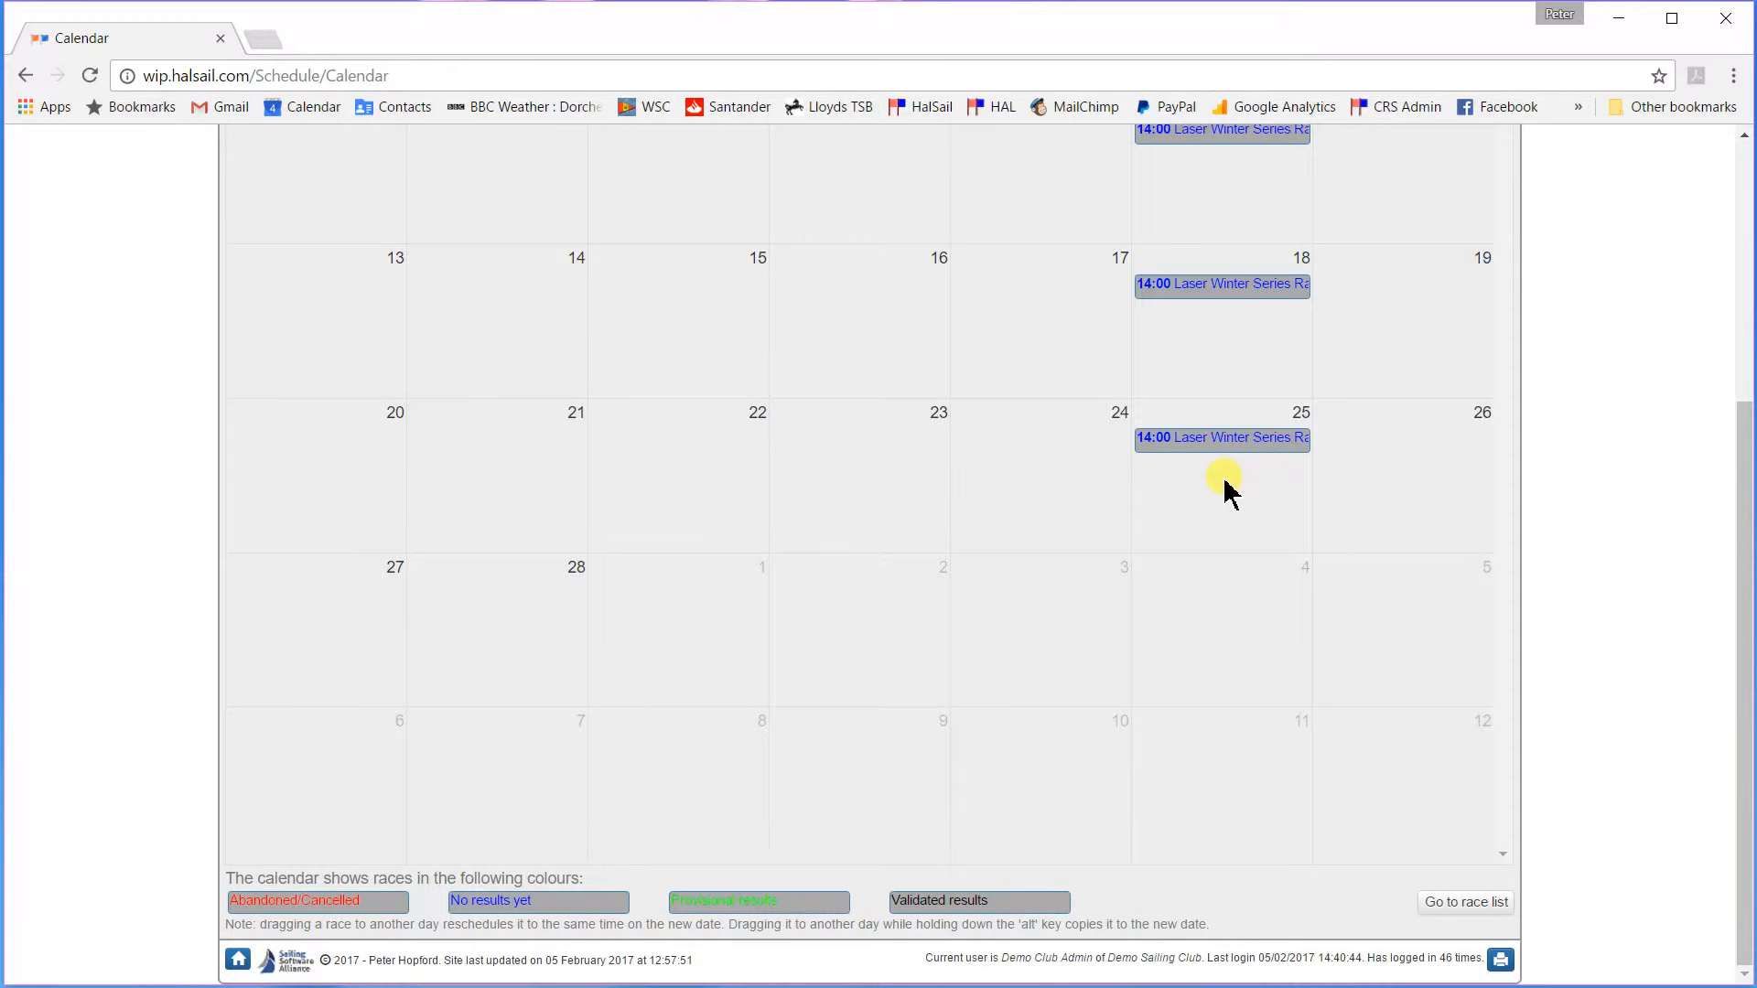
drag(1215, 446, 1218, 620)
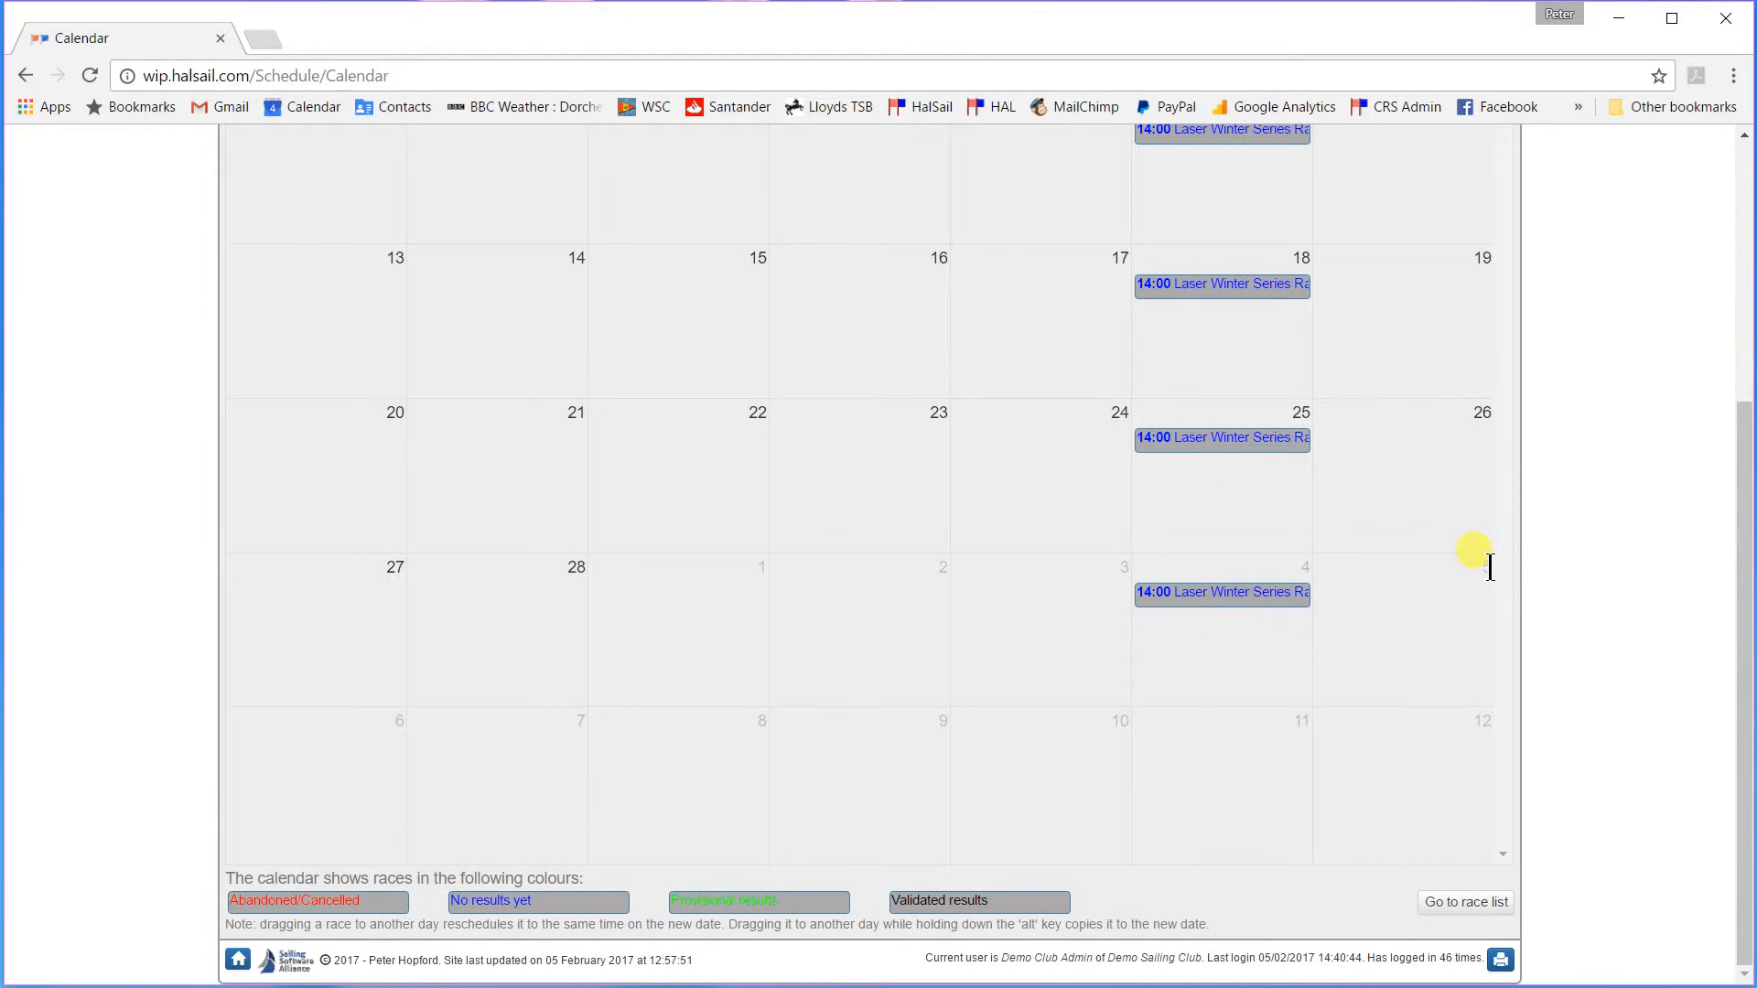
Open the race list and check the start times of the Laser Winter Series races
scroll(1461, 576, up, 4)
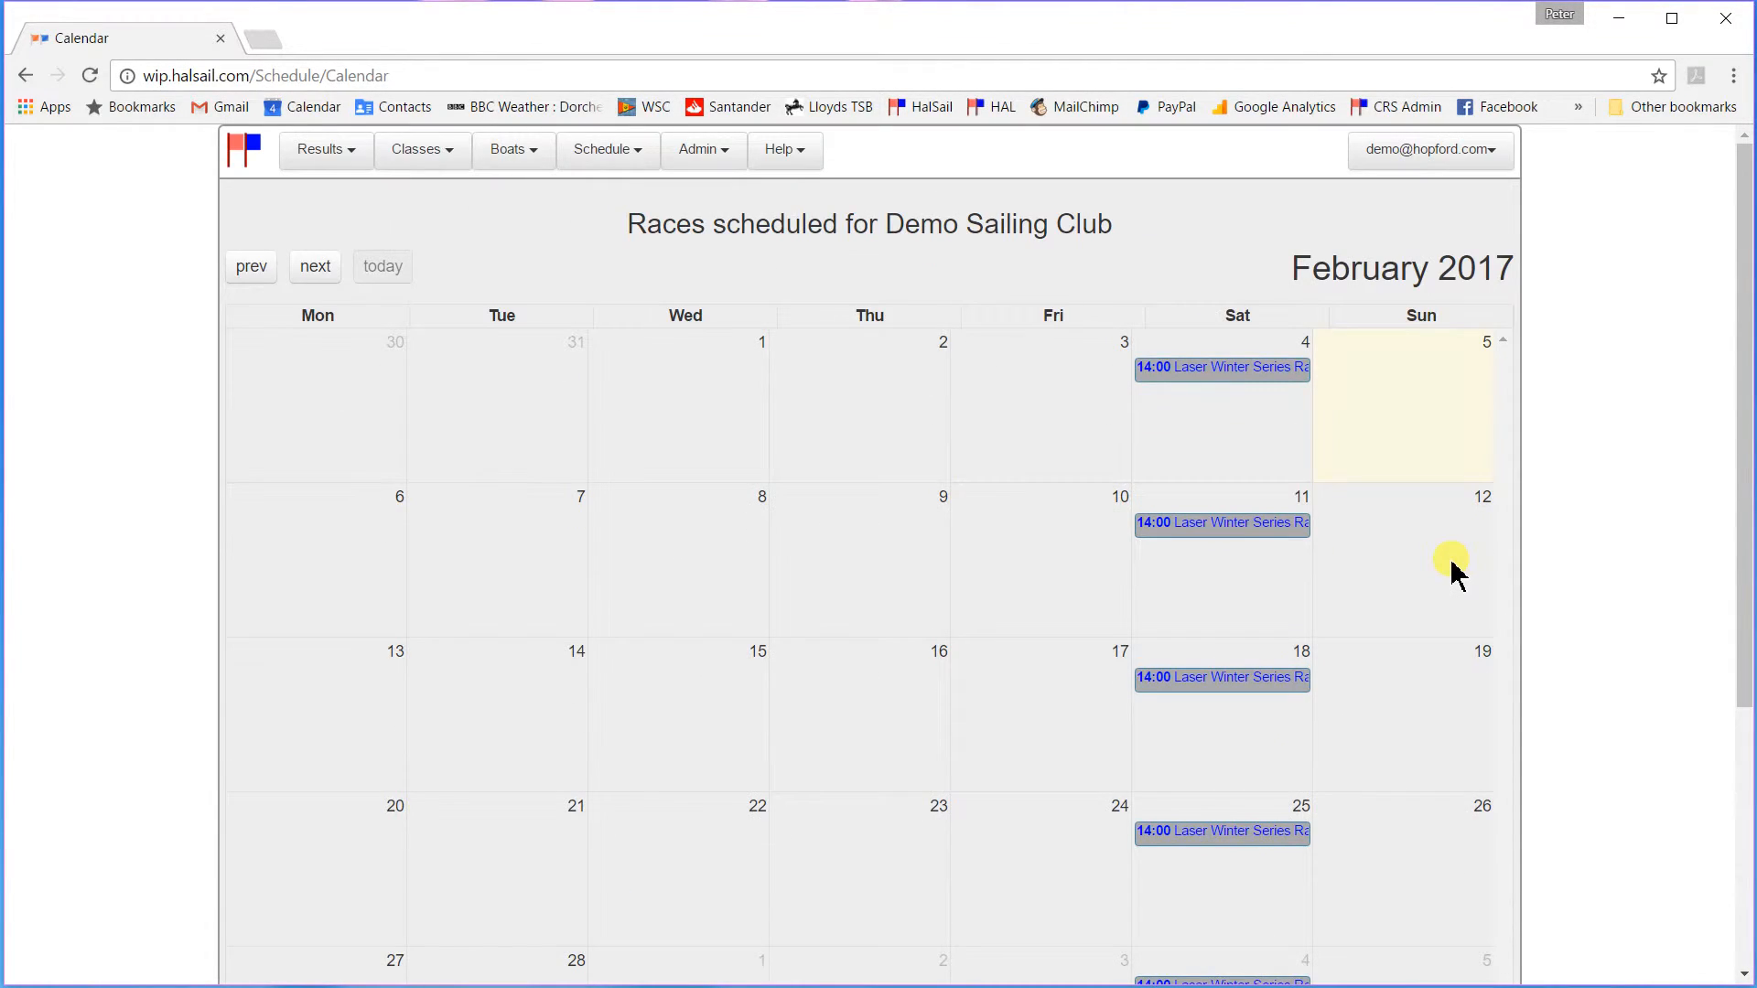
click(604, 153)
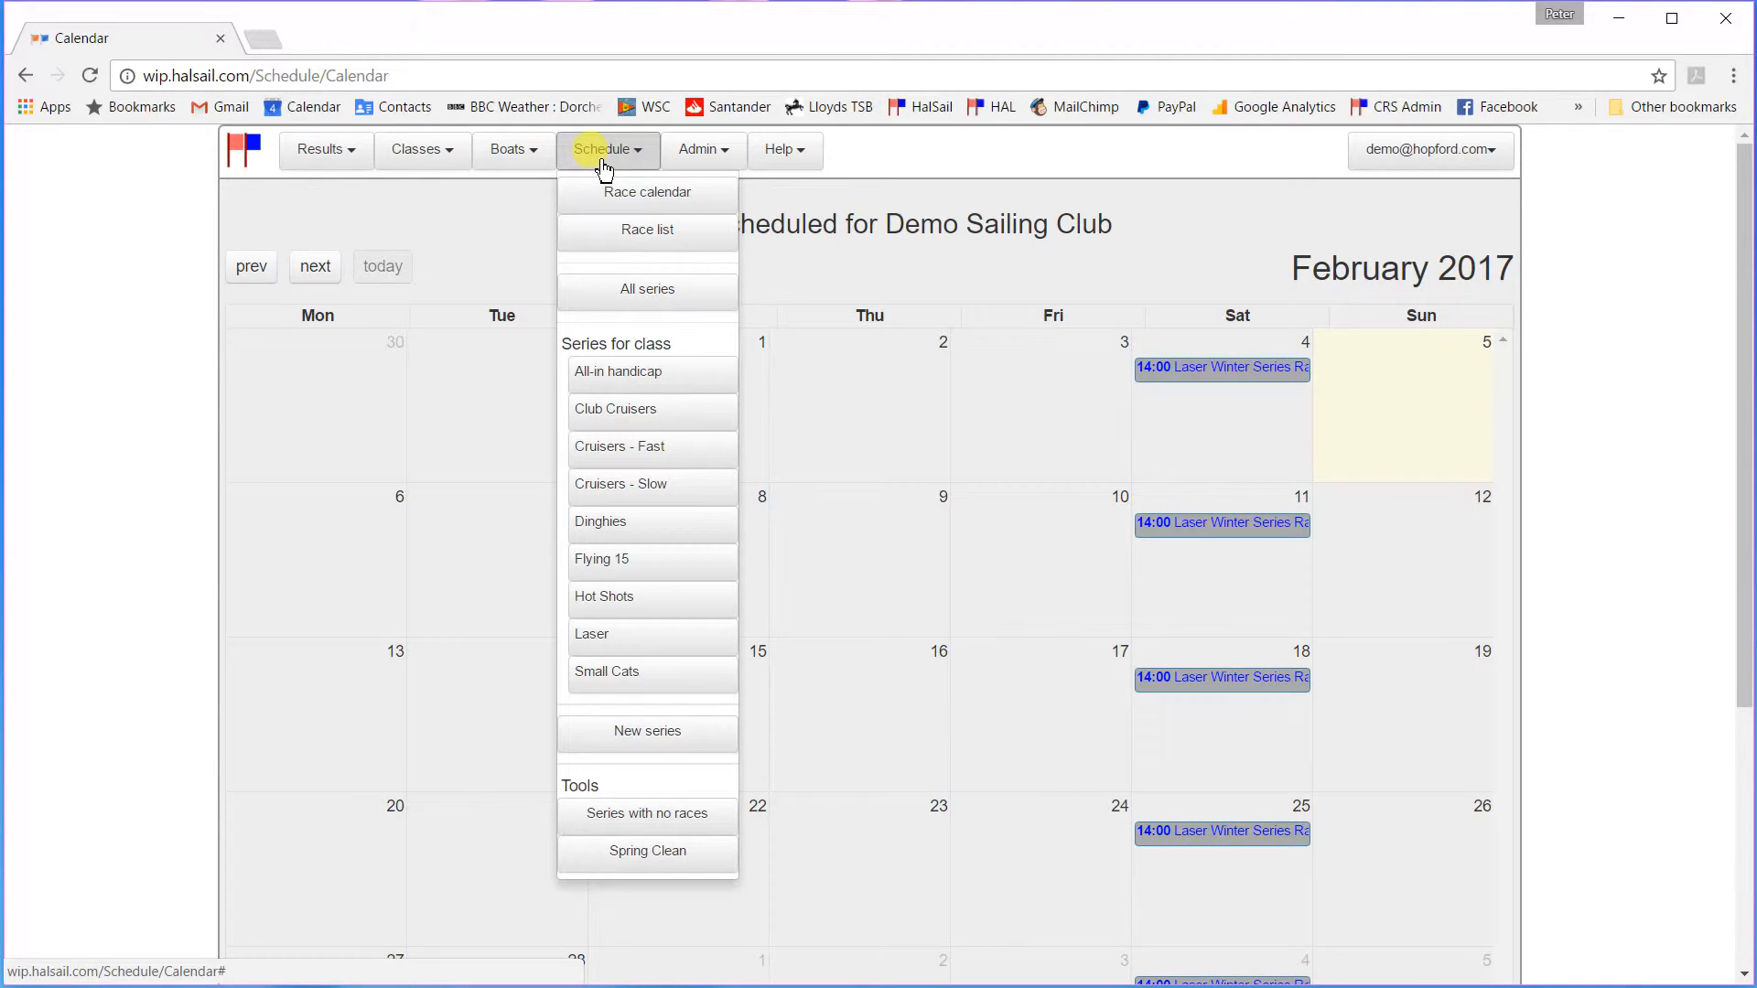
click(634, 238)
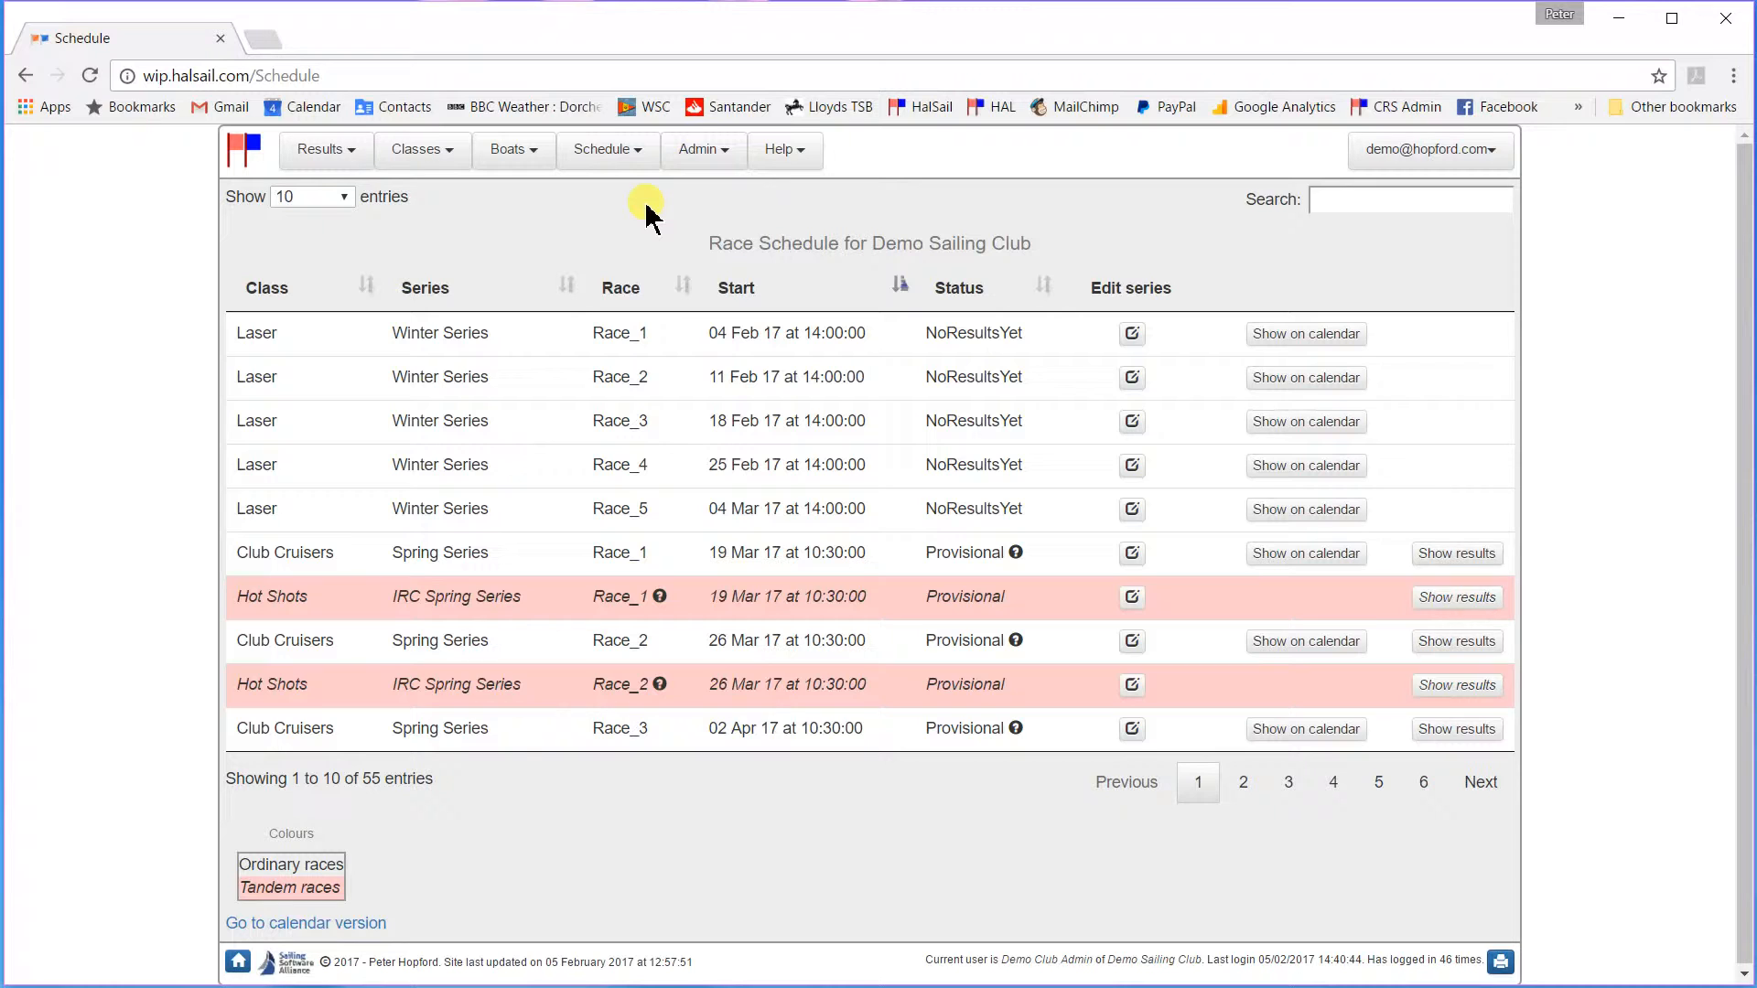
Copy the Laser Winter Series to the Dinghies class as Winter Series, with races starting 3 minutes after the originals
click(592, 157)
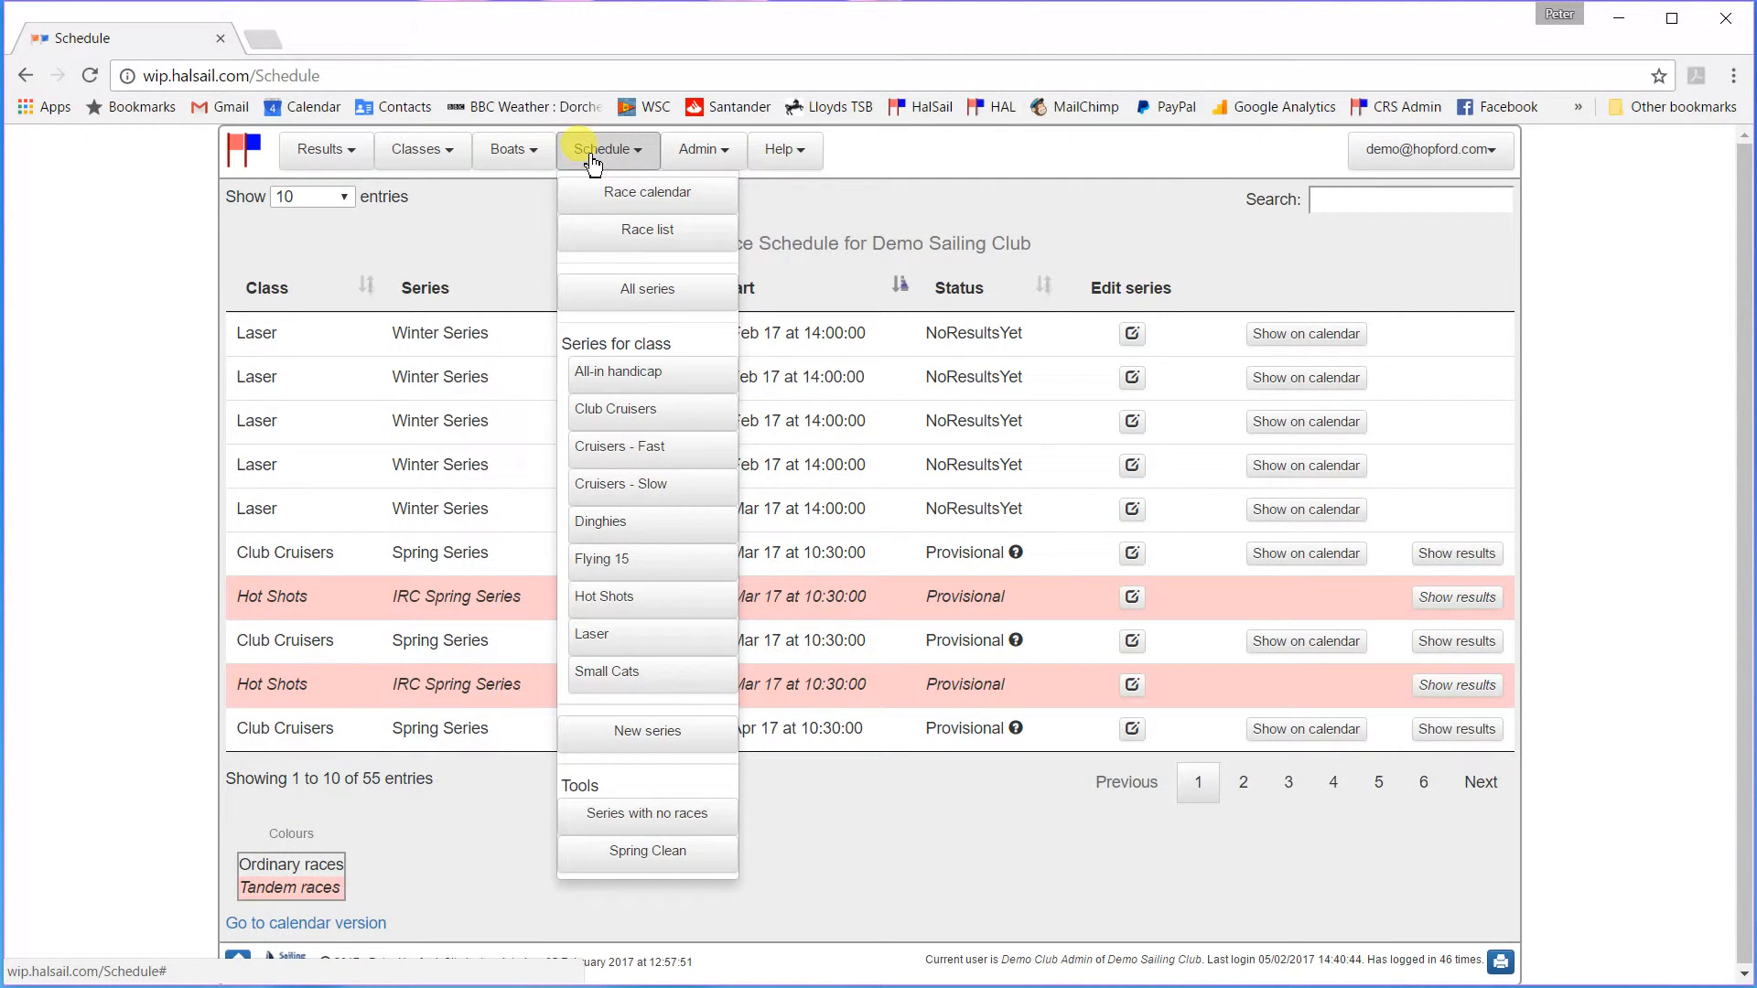
click(593, 635)
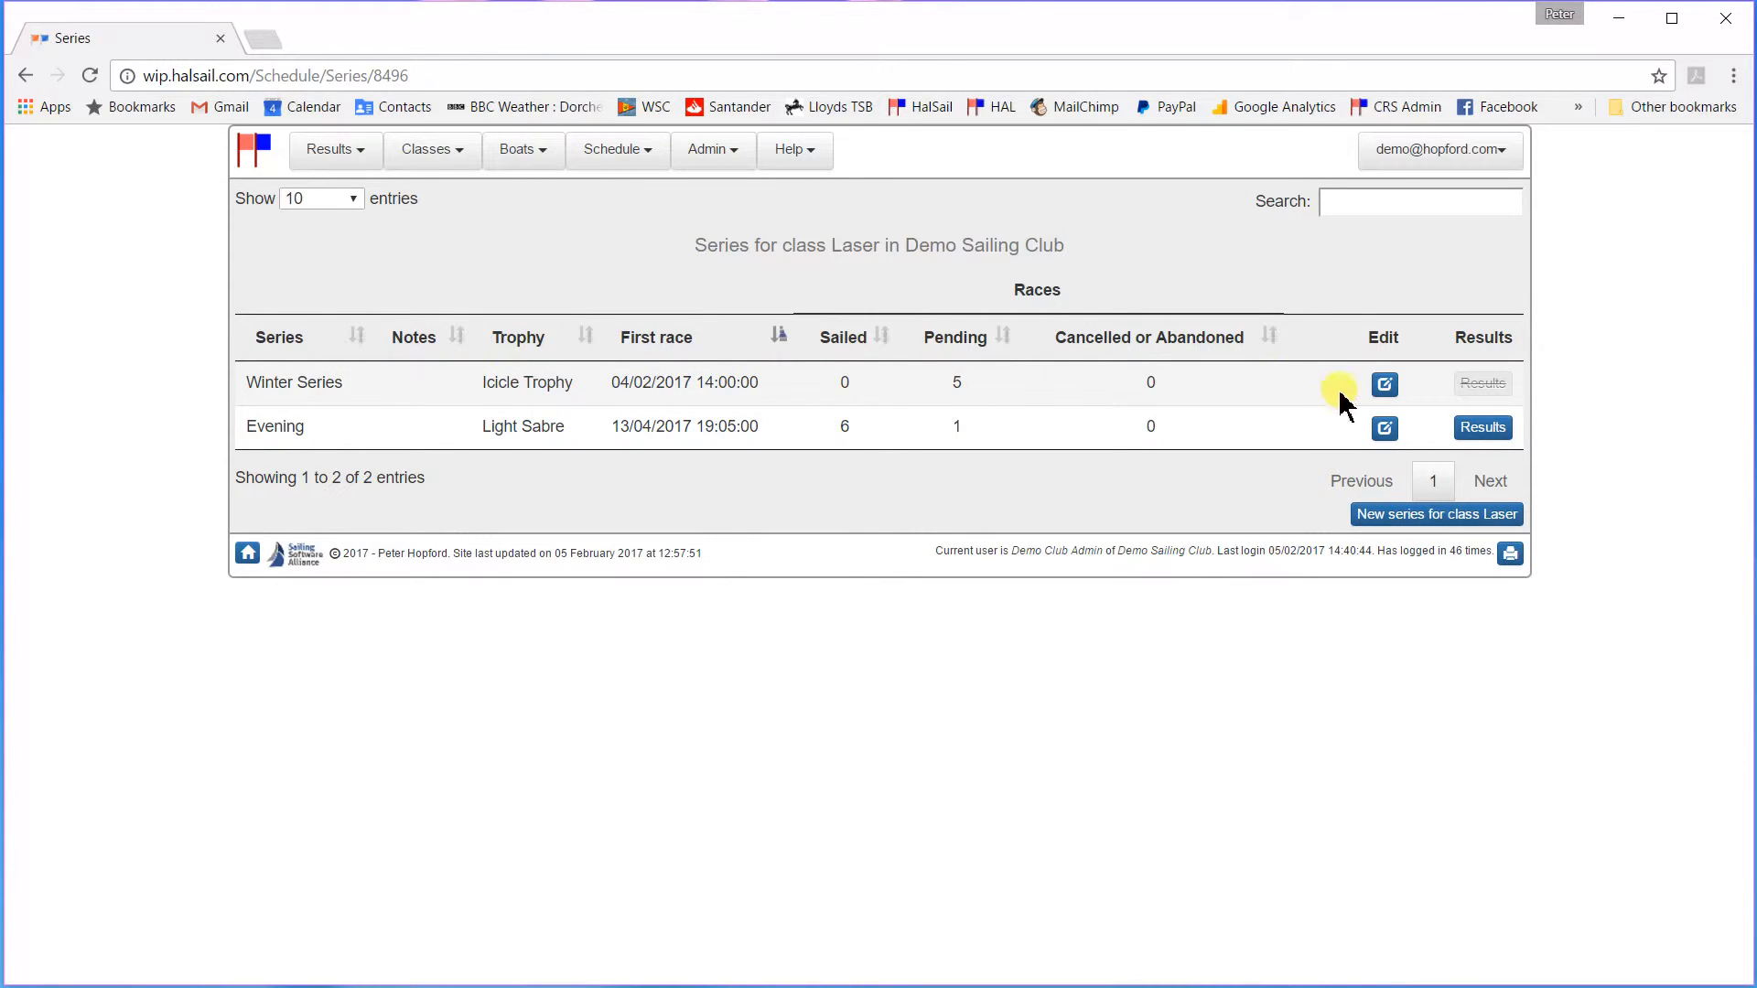
click(1384, 384)
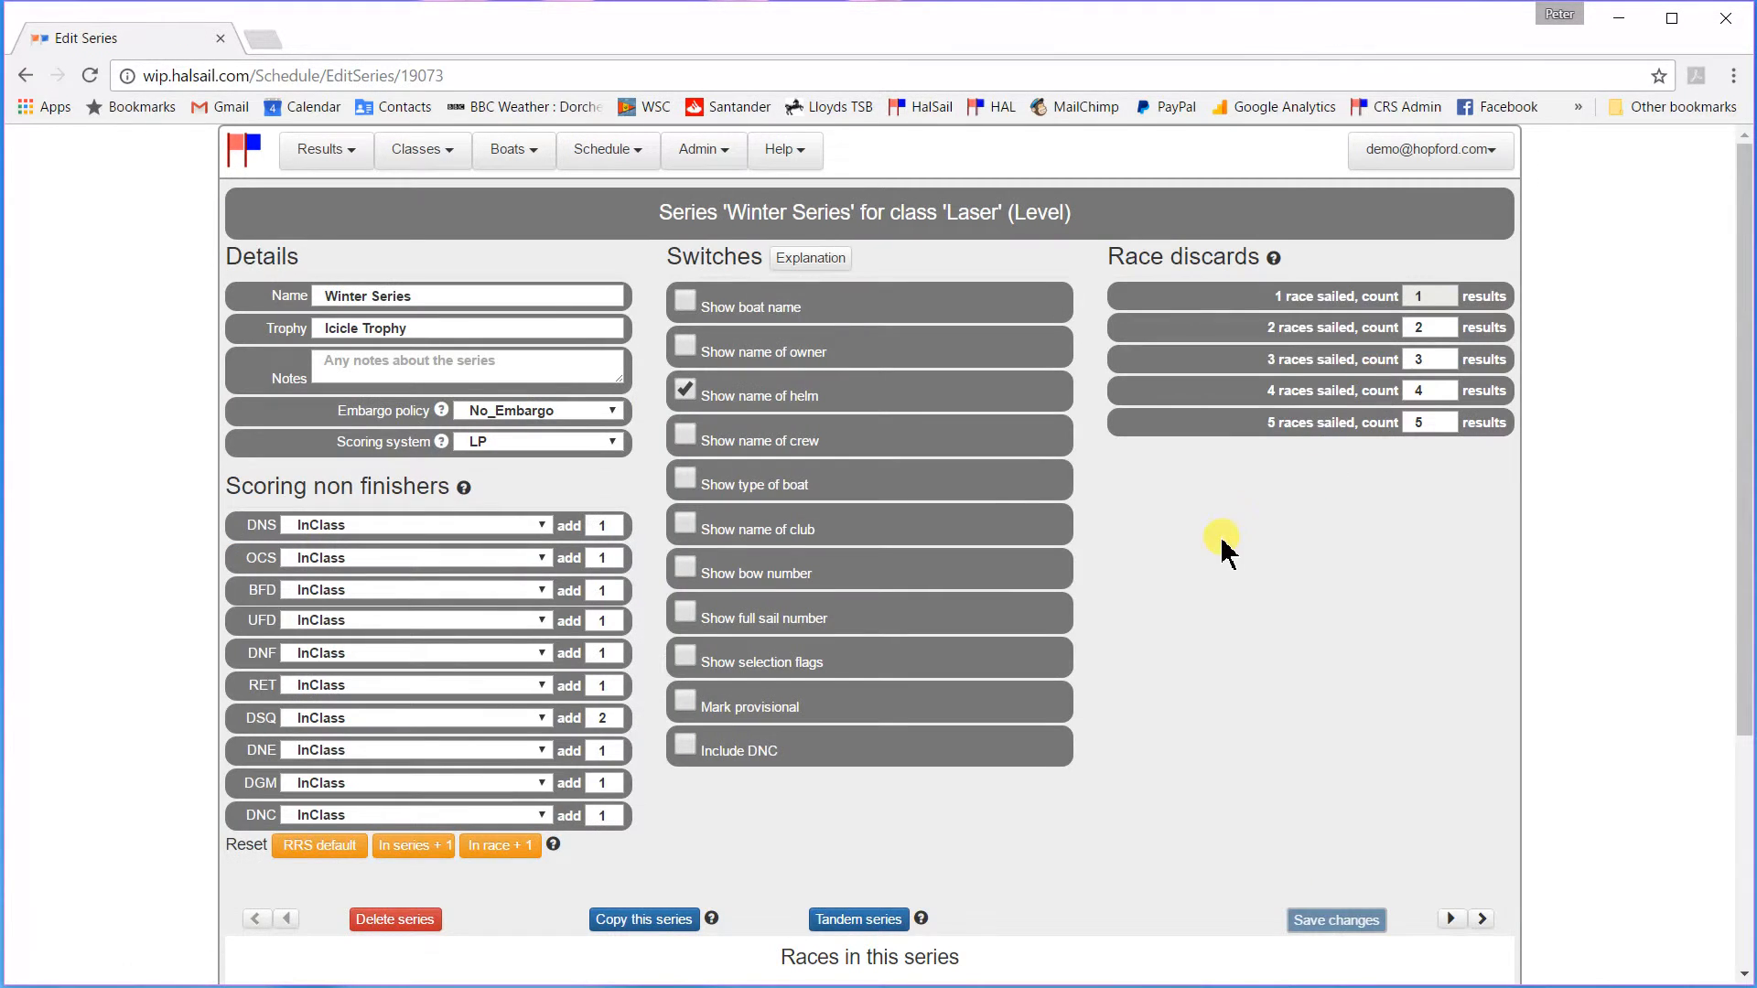
scroll(1224, 549, down, 3)
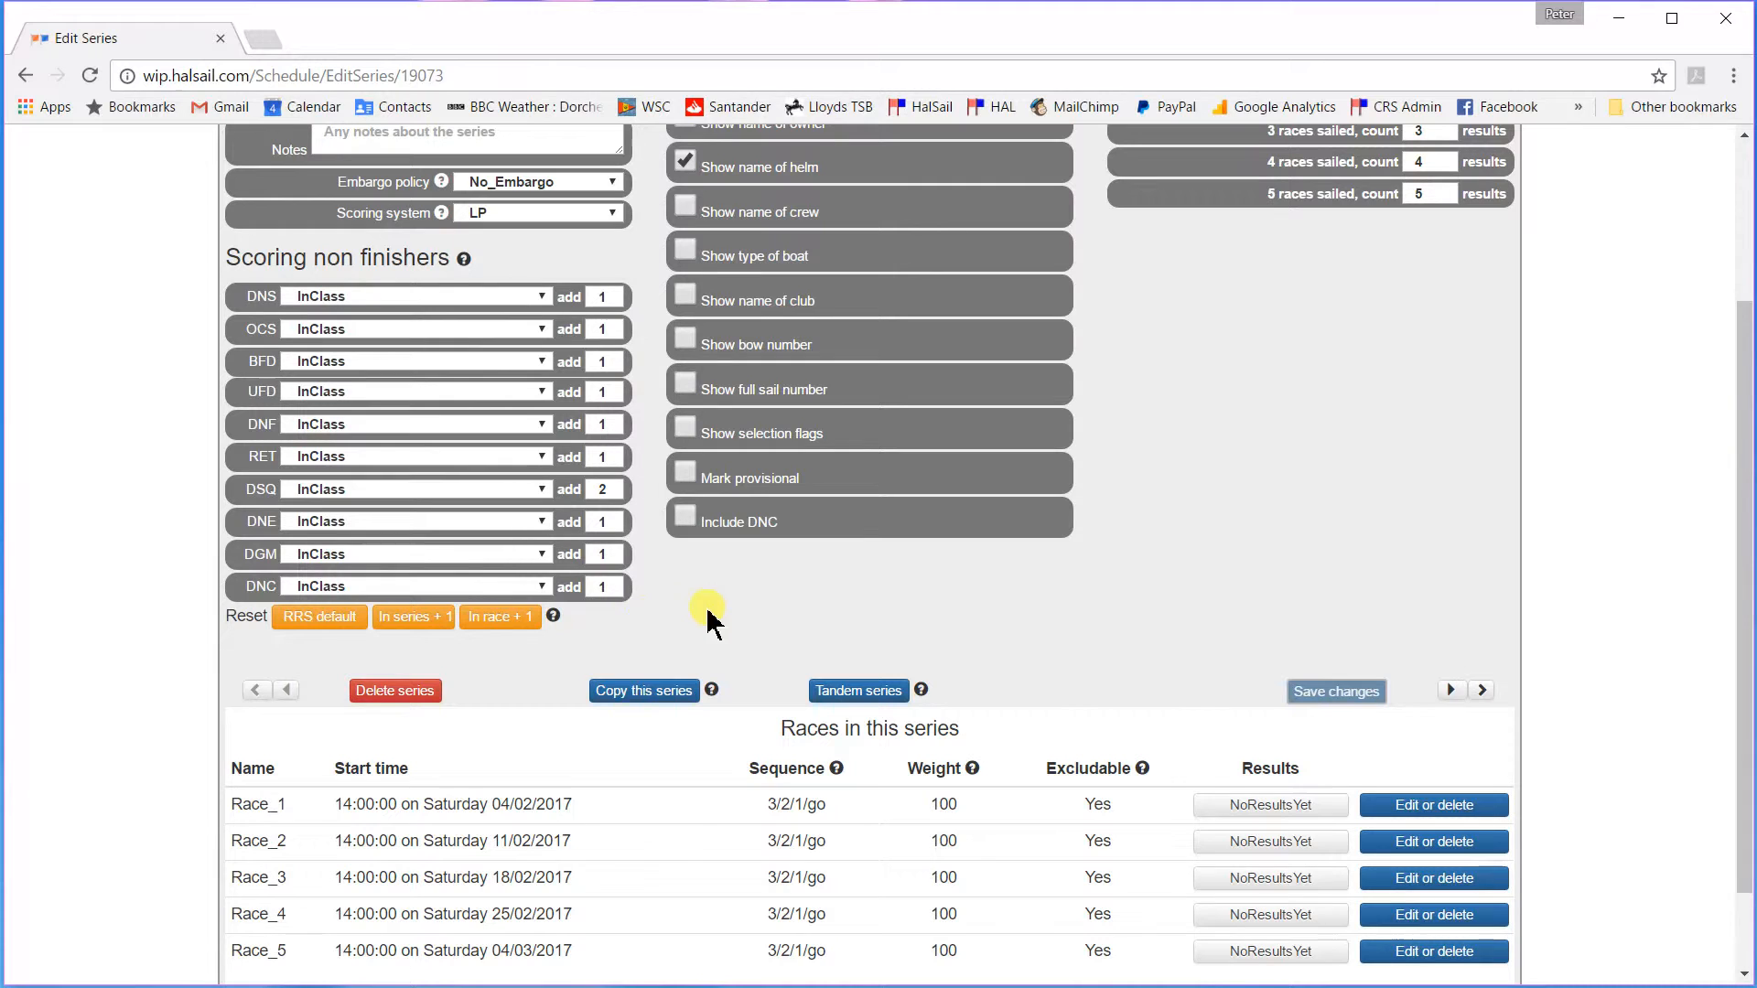
click(647, 695)
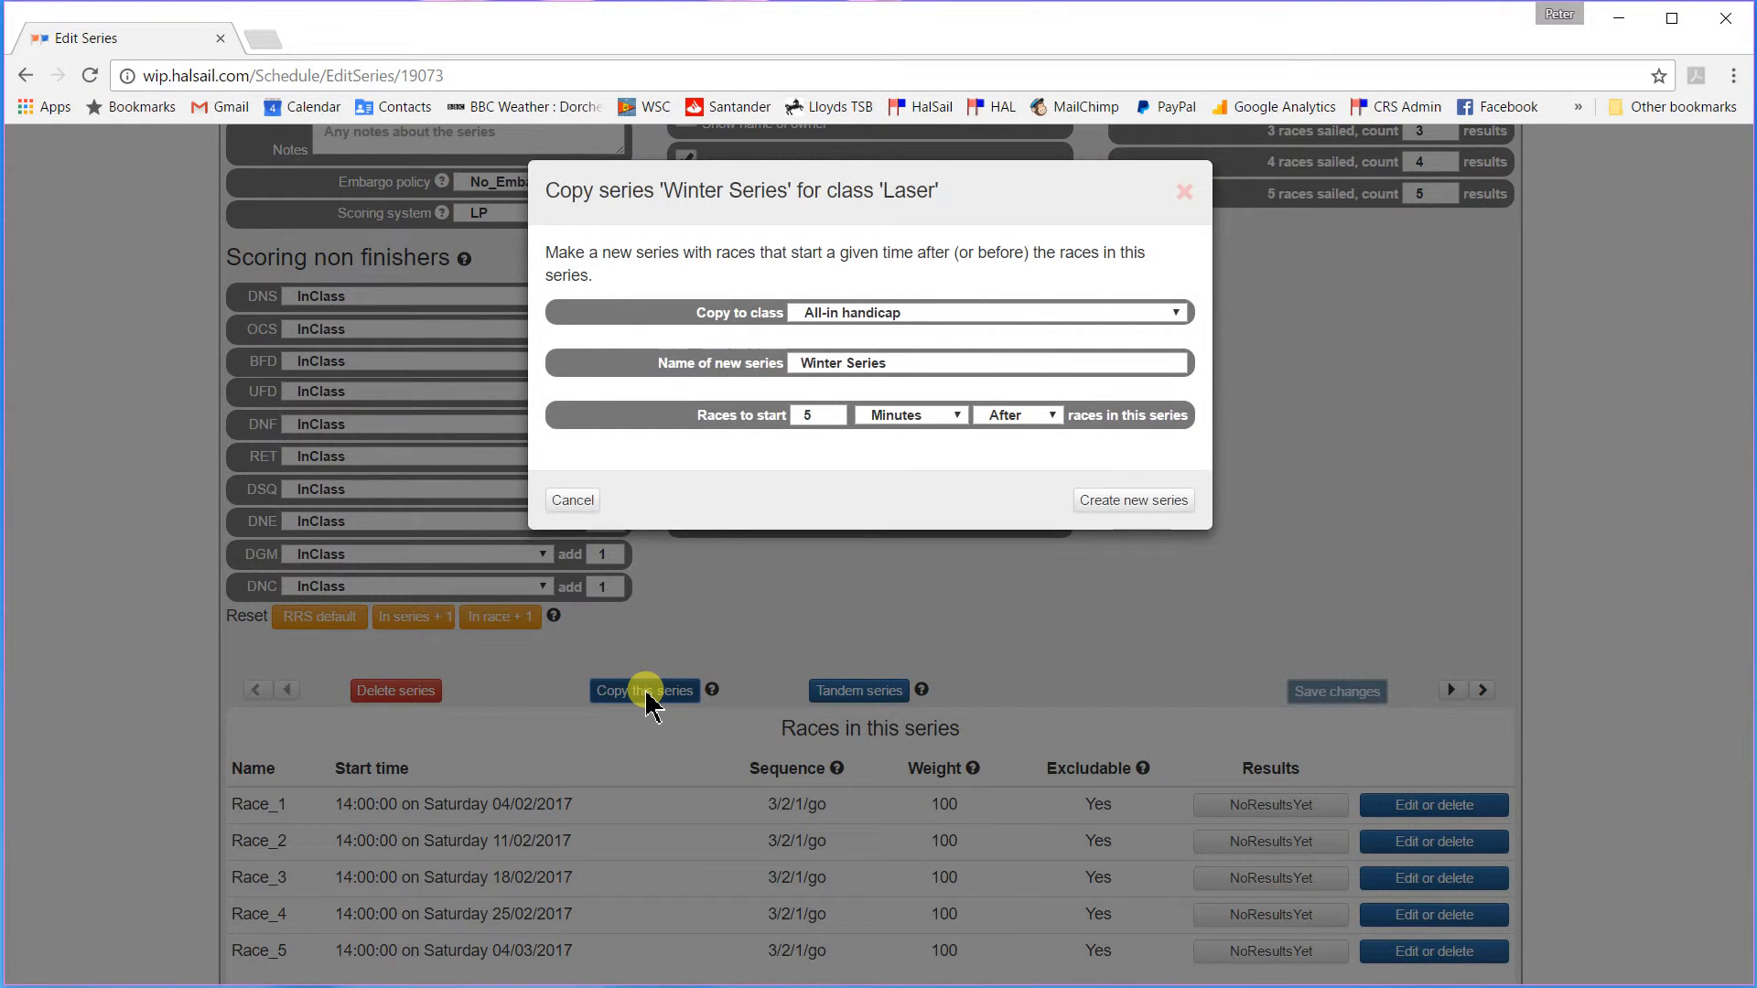
click(1177, 314)
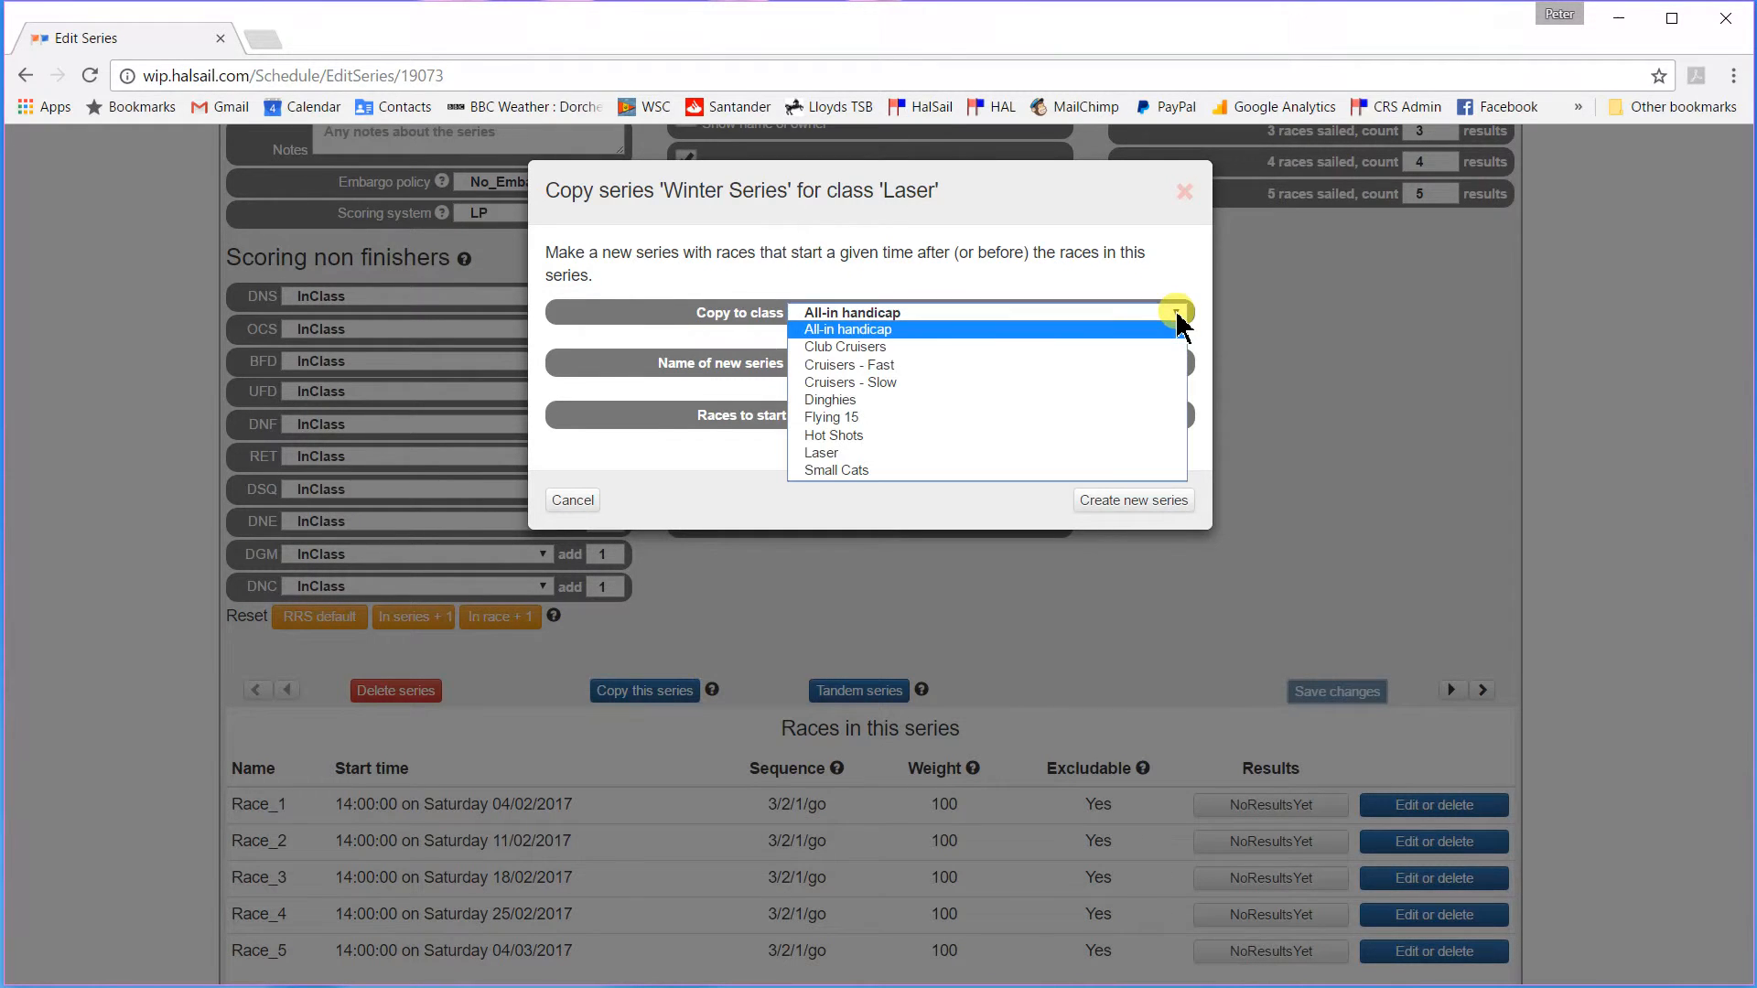
click(952, 399)
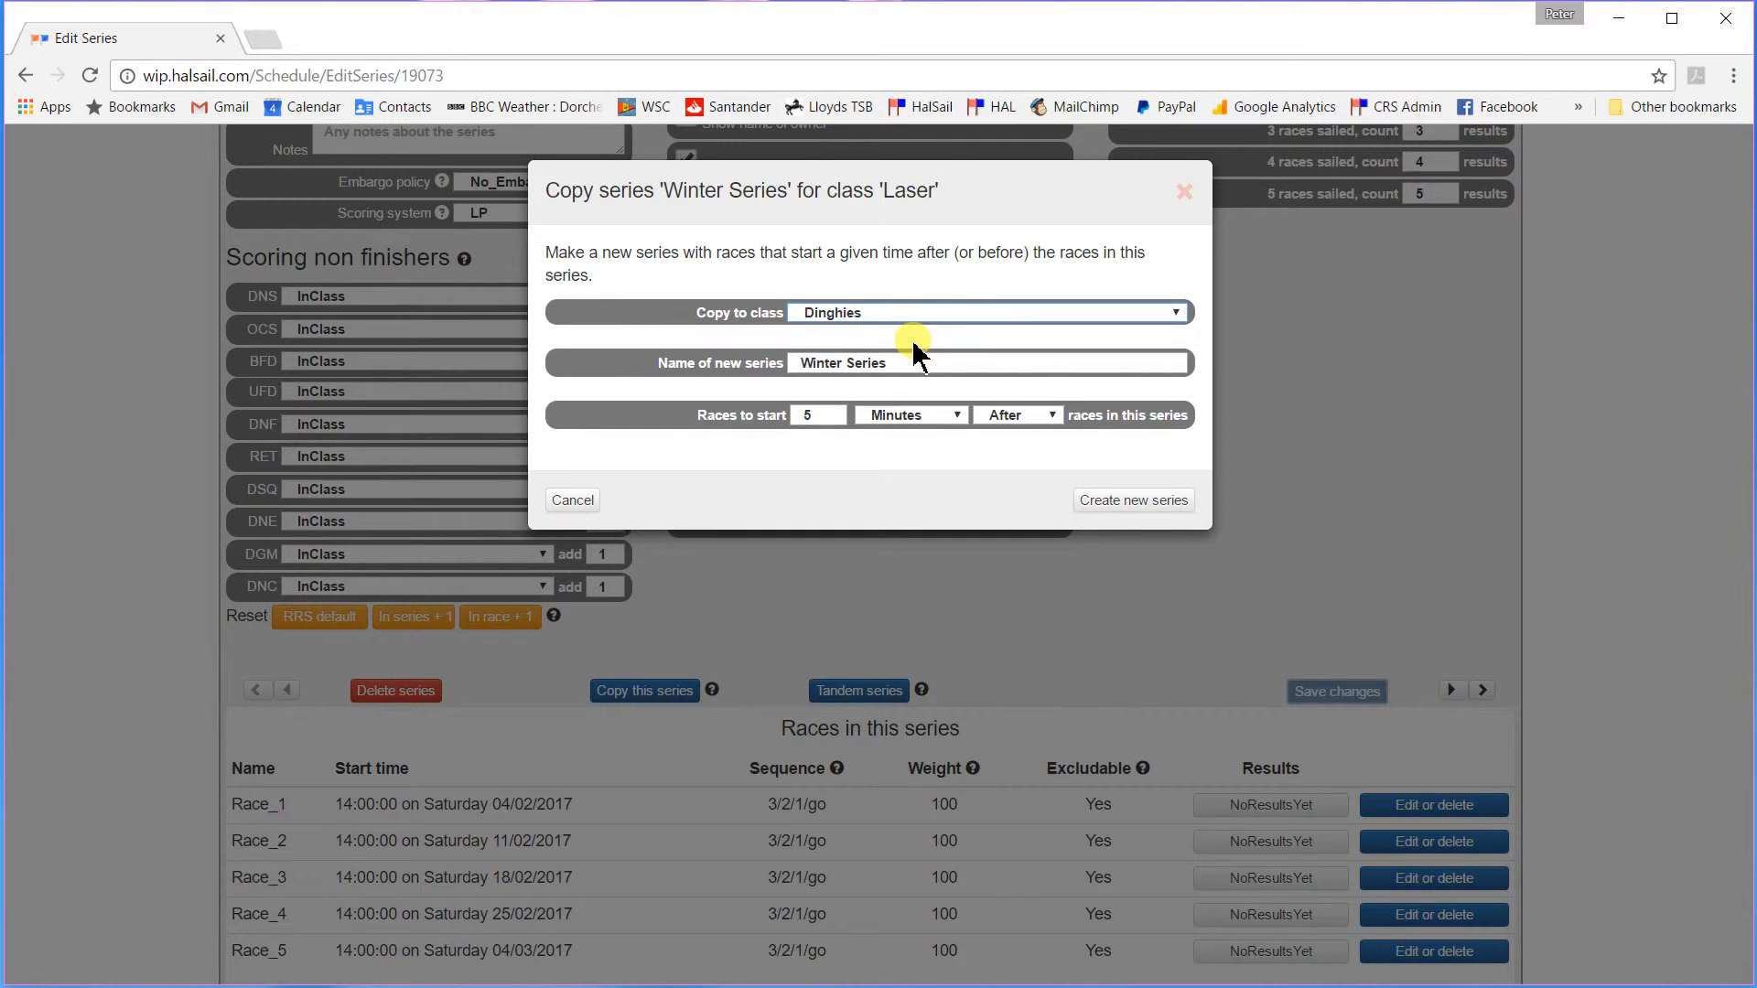
click(837, 420)
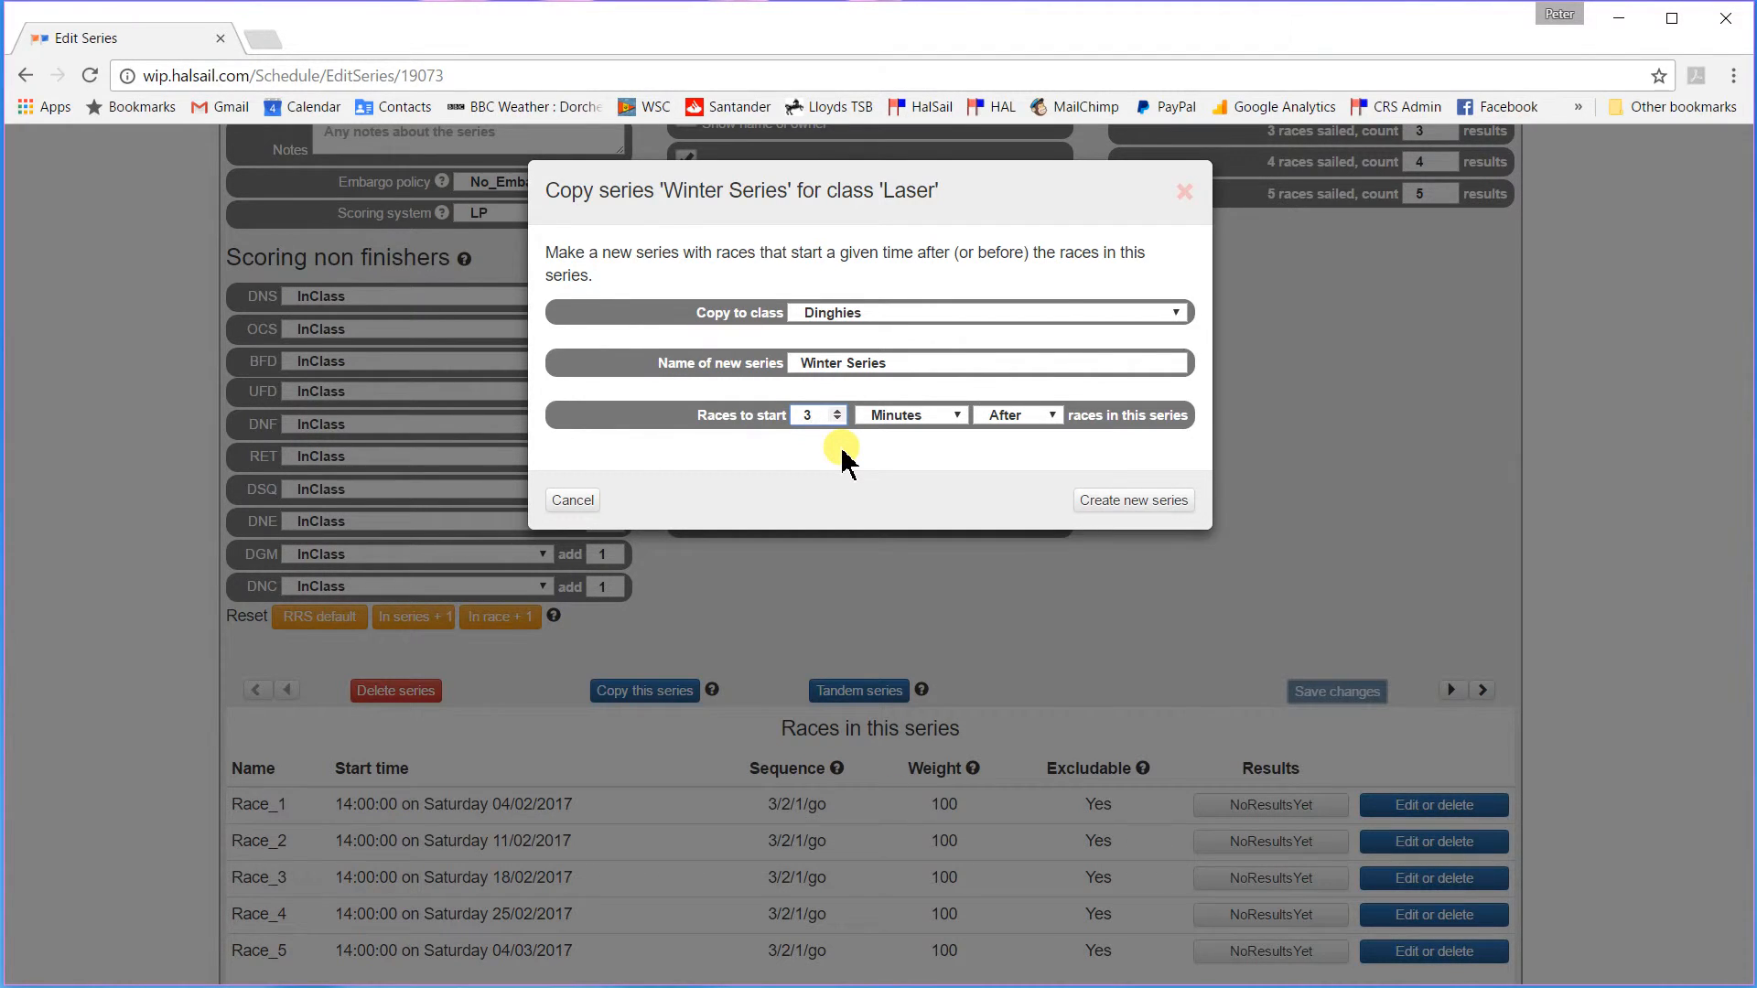
click(1147, 509)
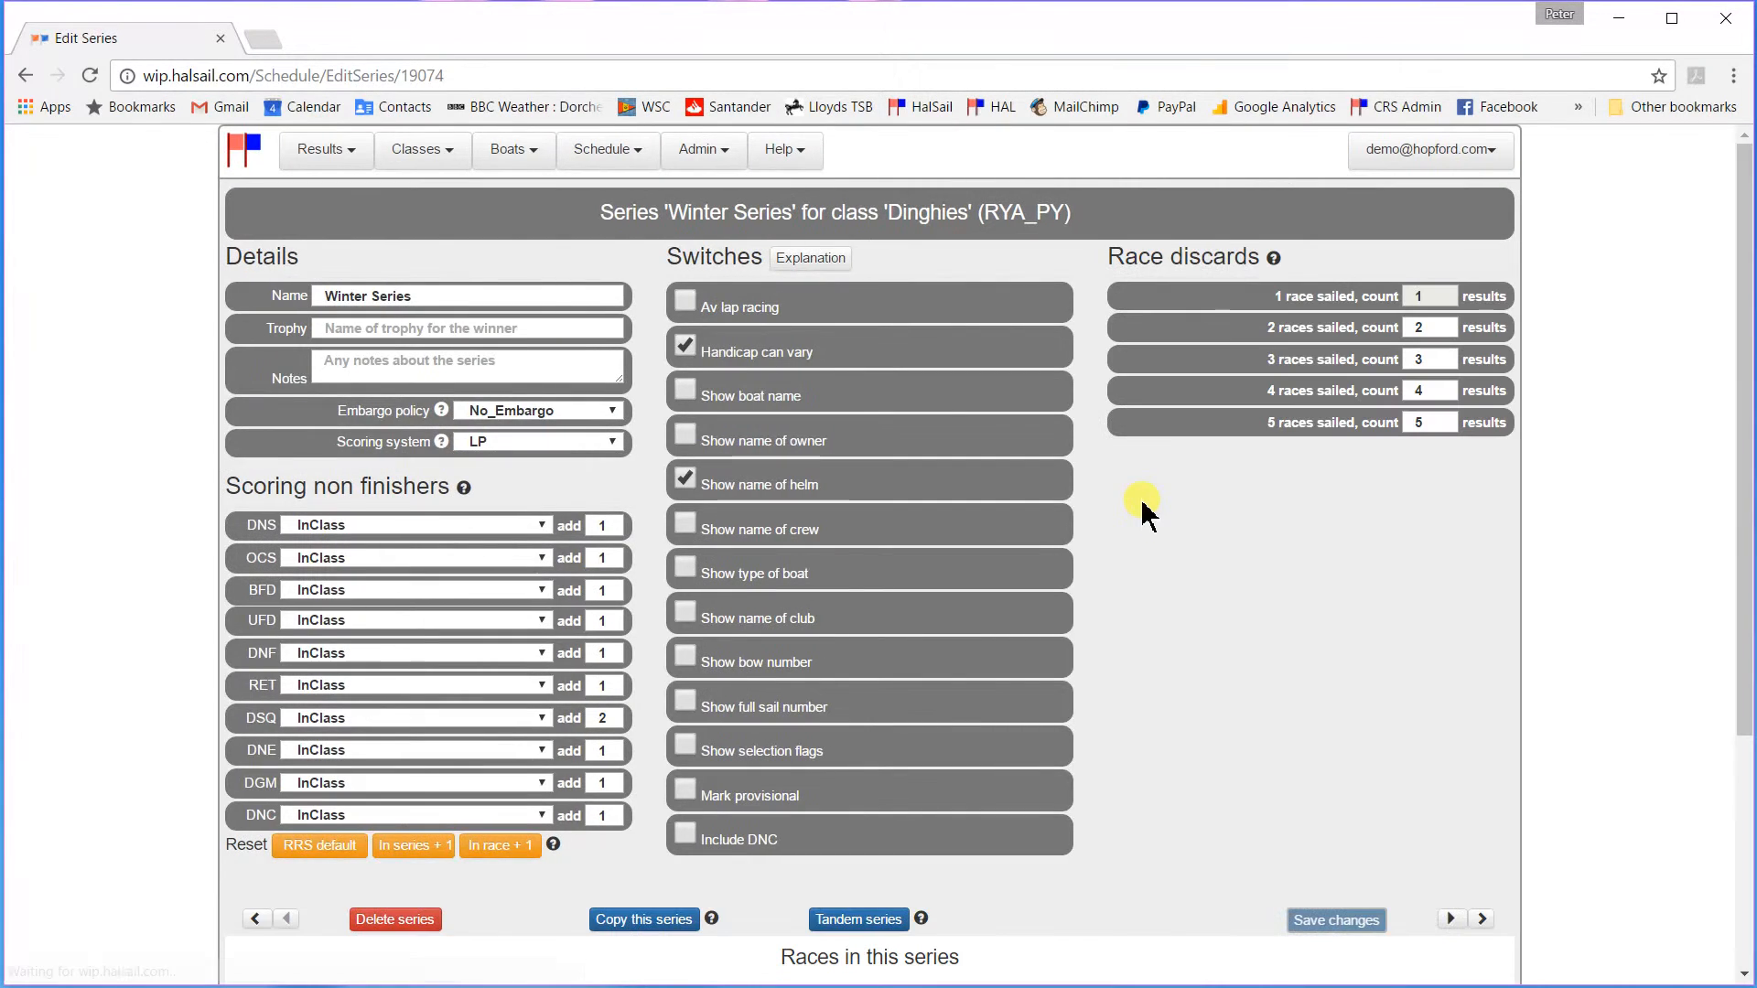
Review the settings and race times of the Dinghies Winter Series, and check both series on the race calendar
scroll(1214, 559, down, 5)
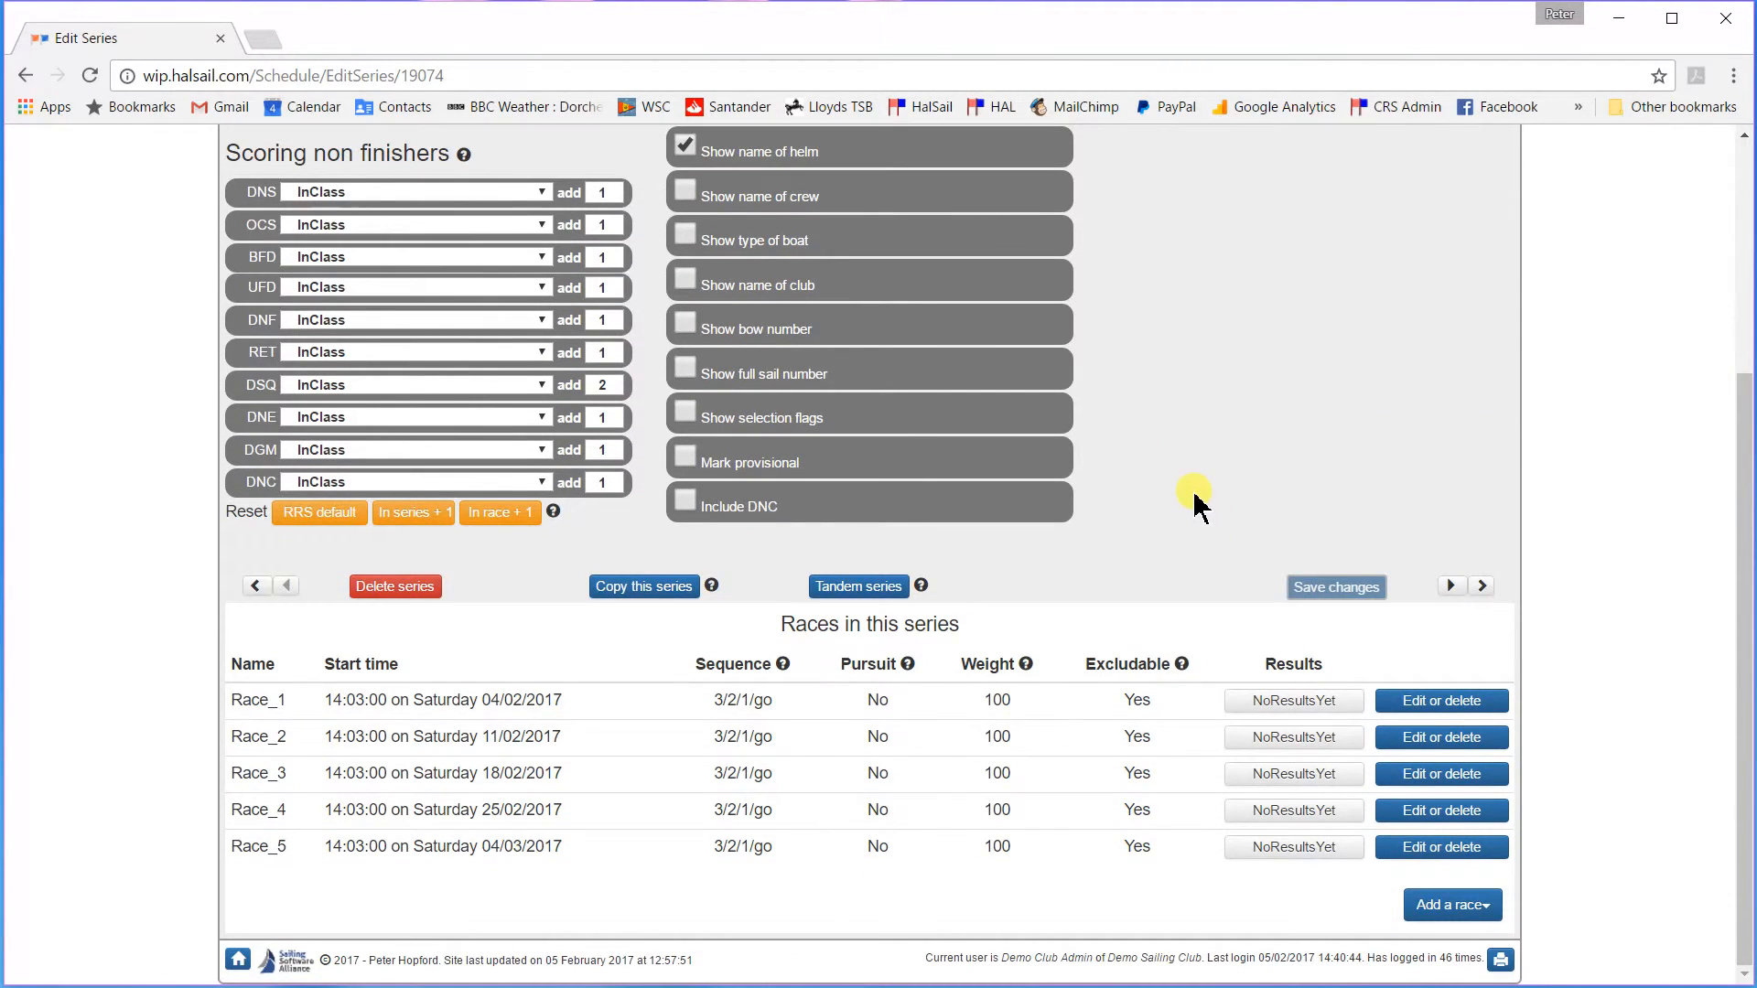
scroll(1197, 511, up, 5)
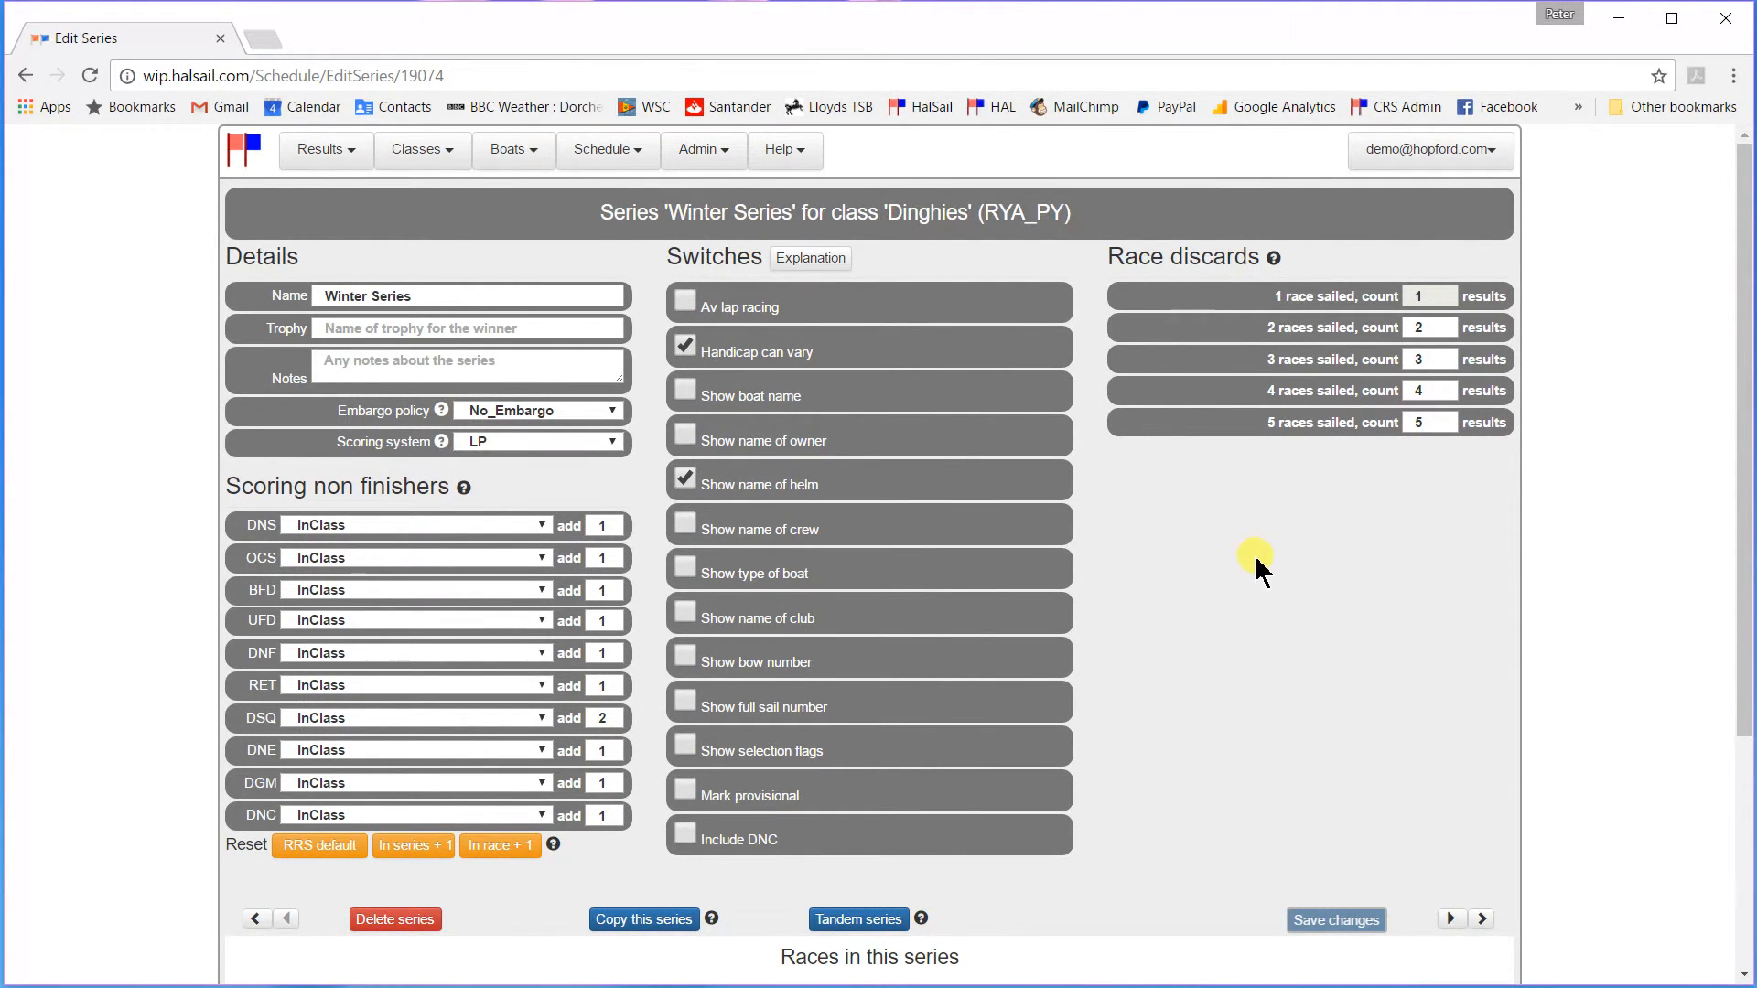
scroll(1259, 565, down, 4)
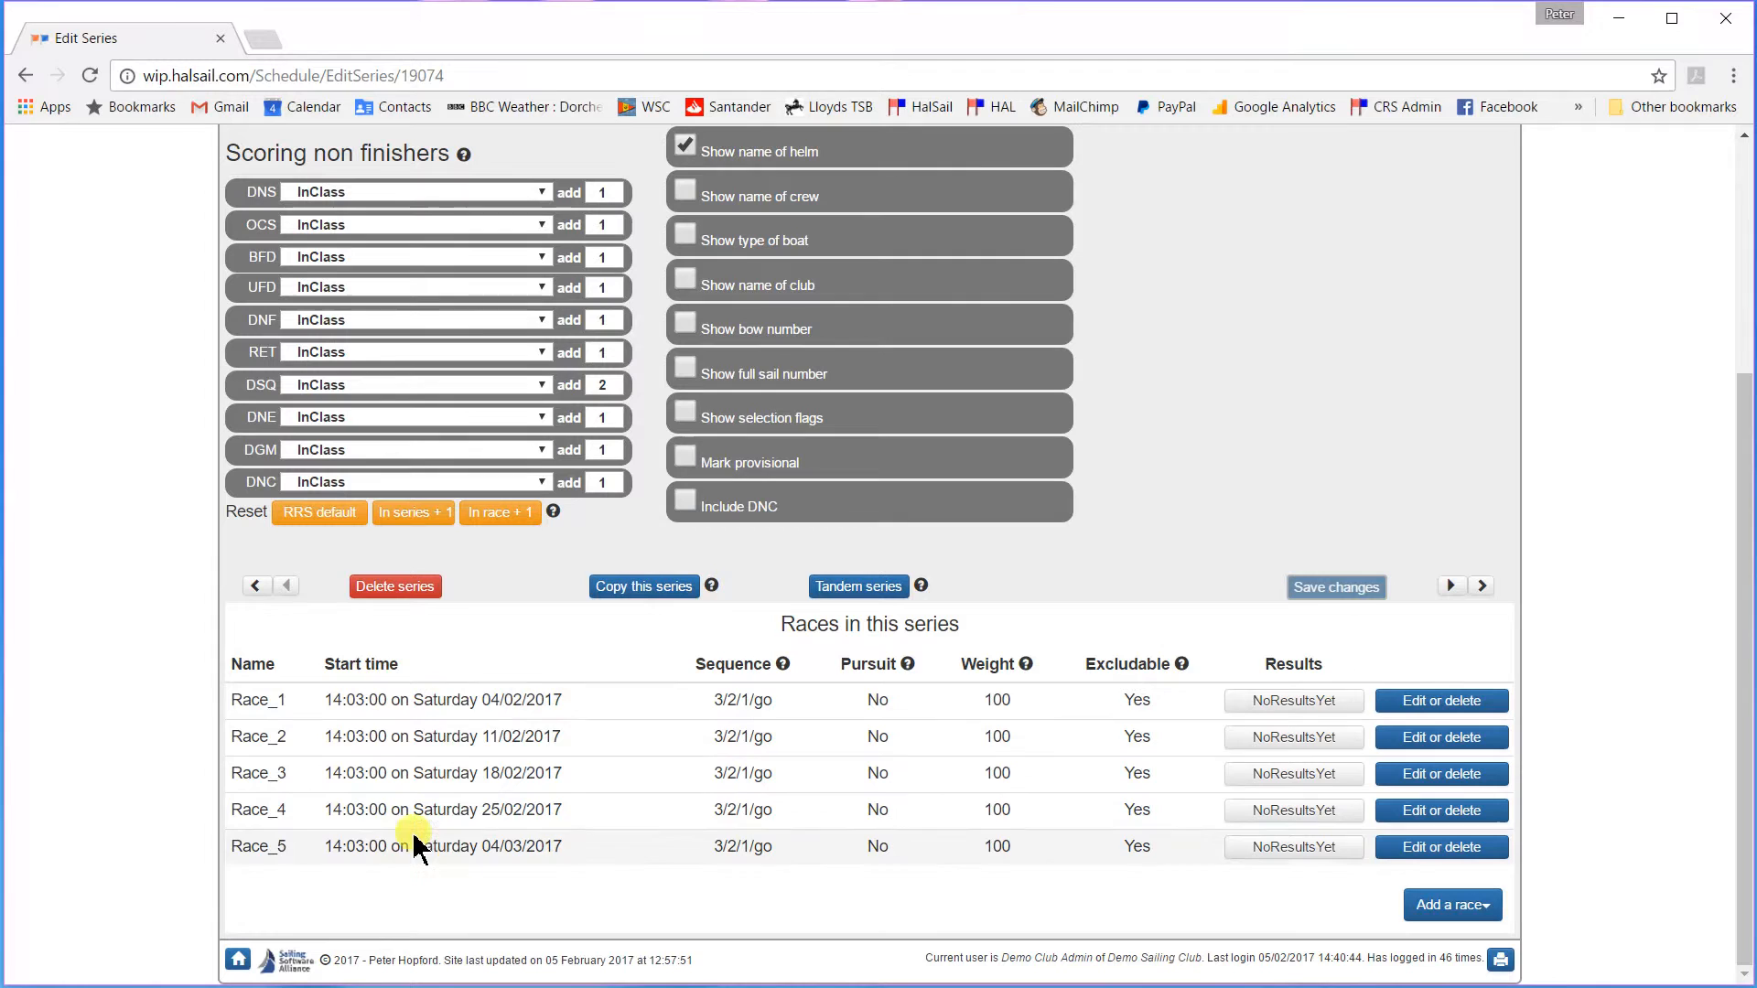
scroll(497, 694, up, 4)
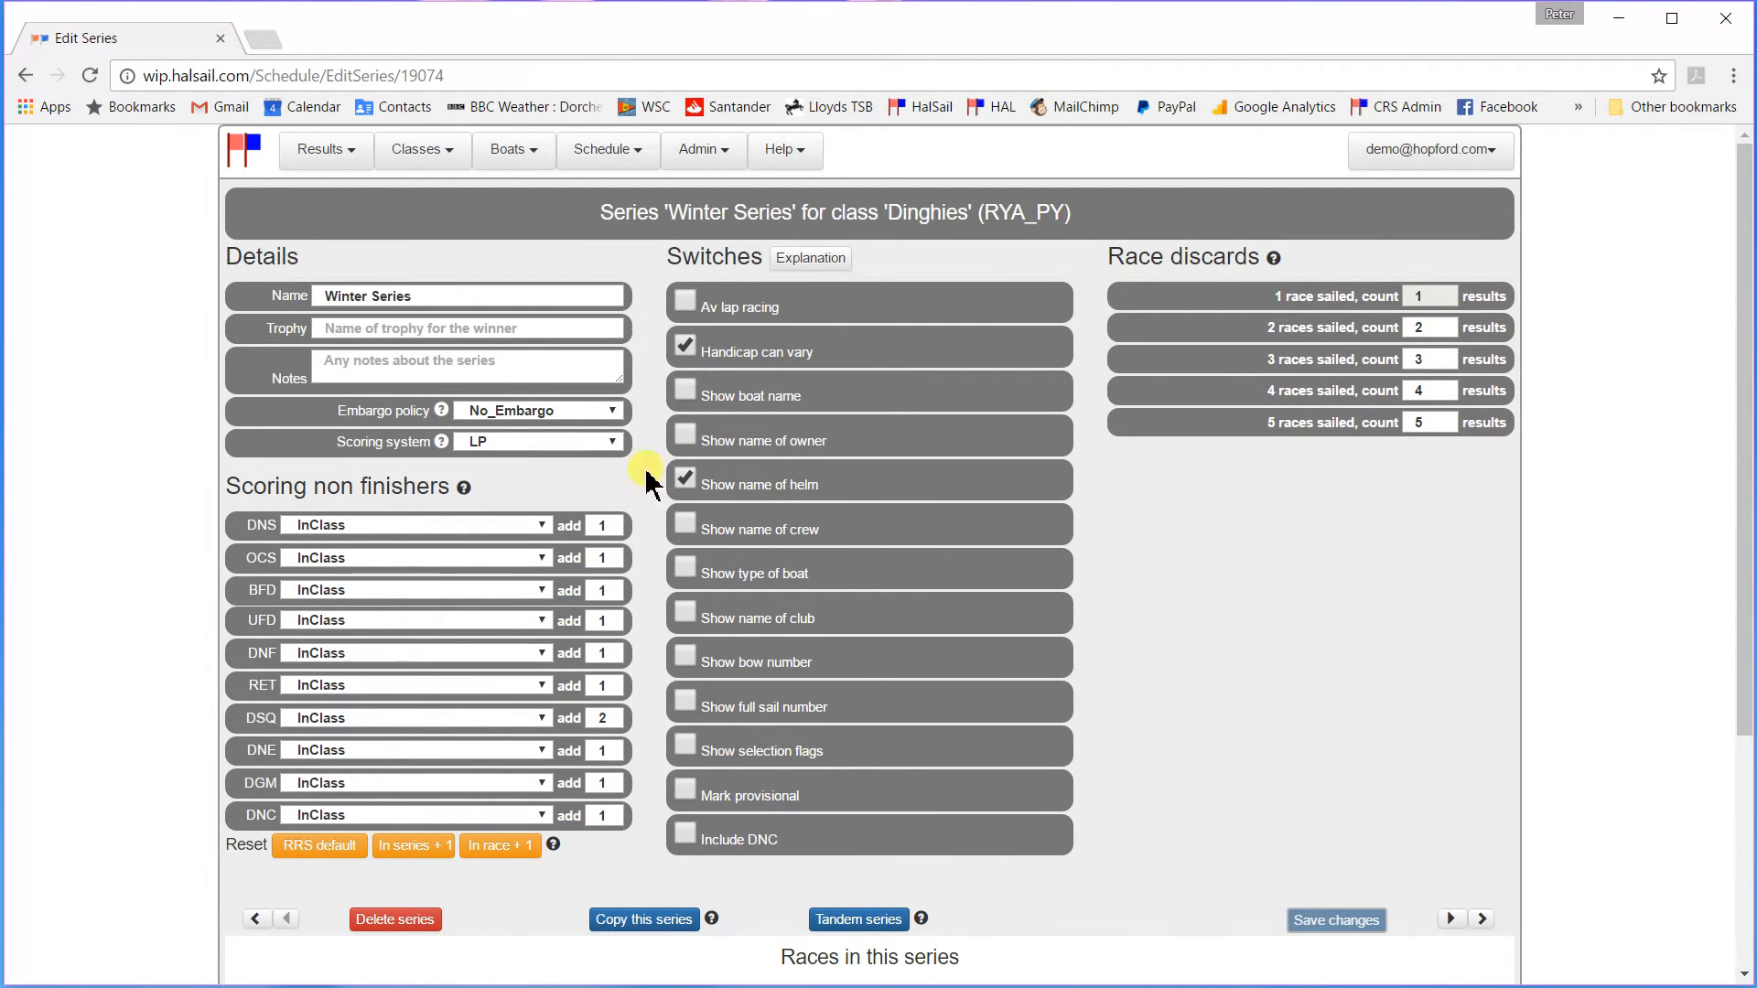
click(611, 164)
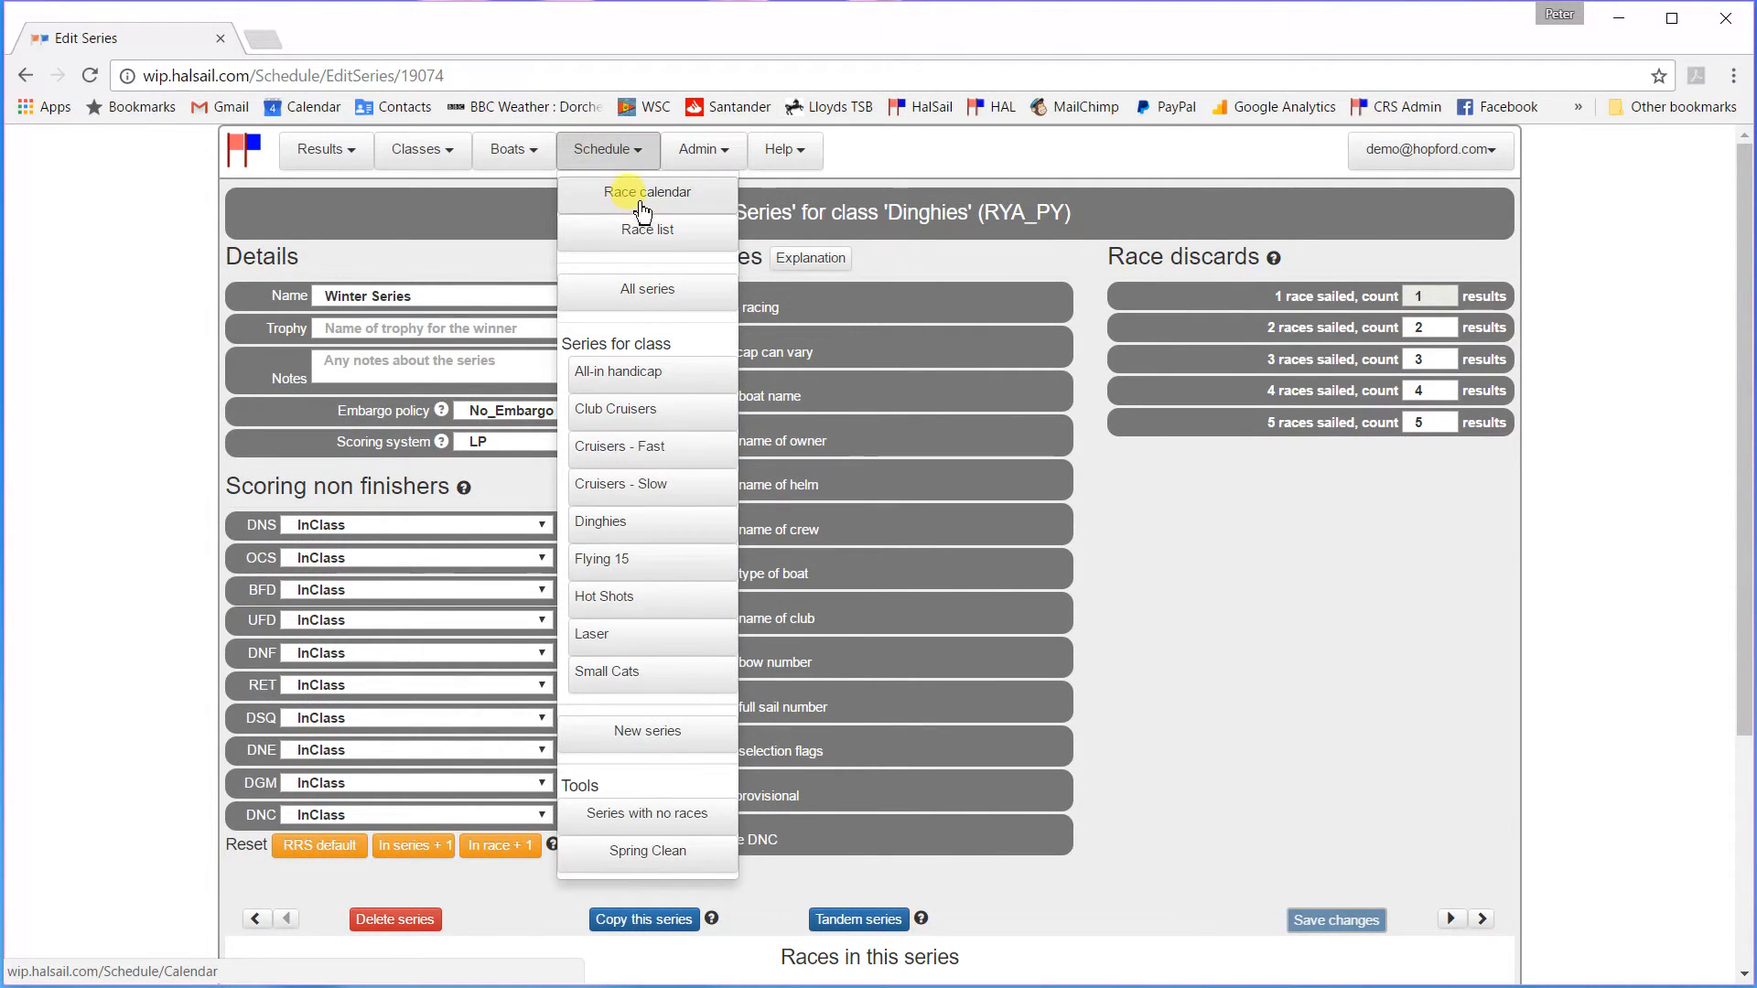
click(610, 186)
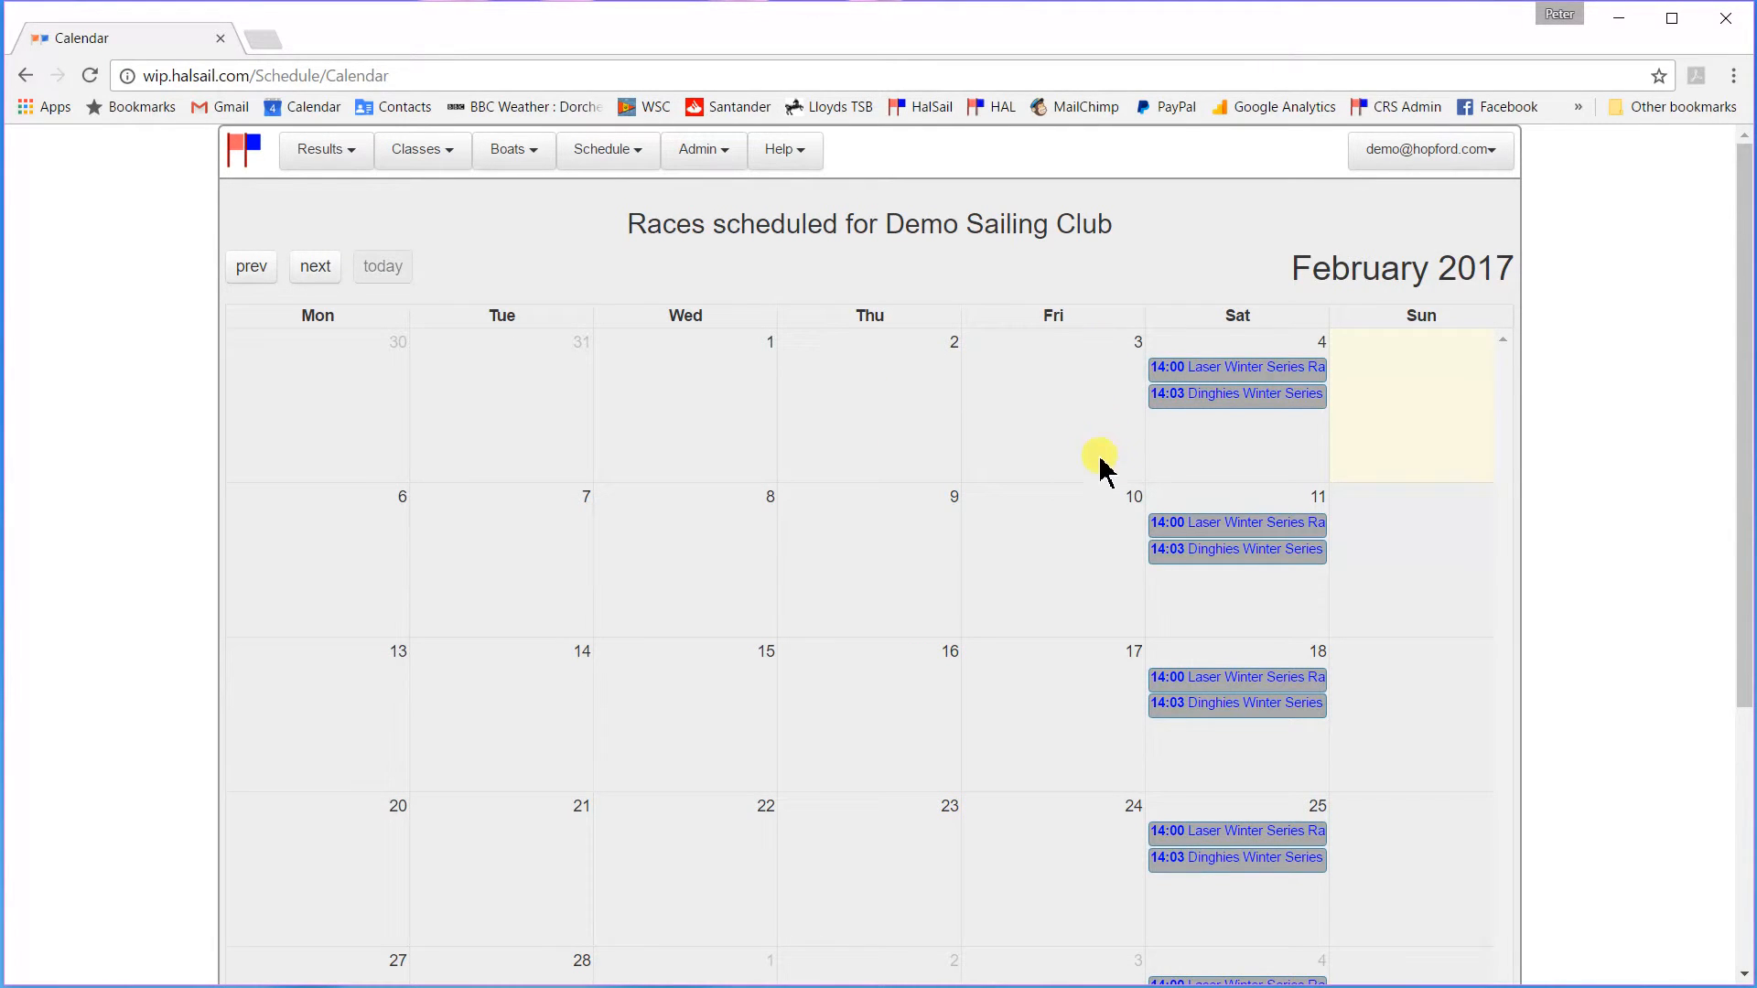
scroll(1104, 585, down, 5)
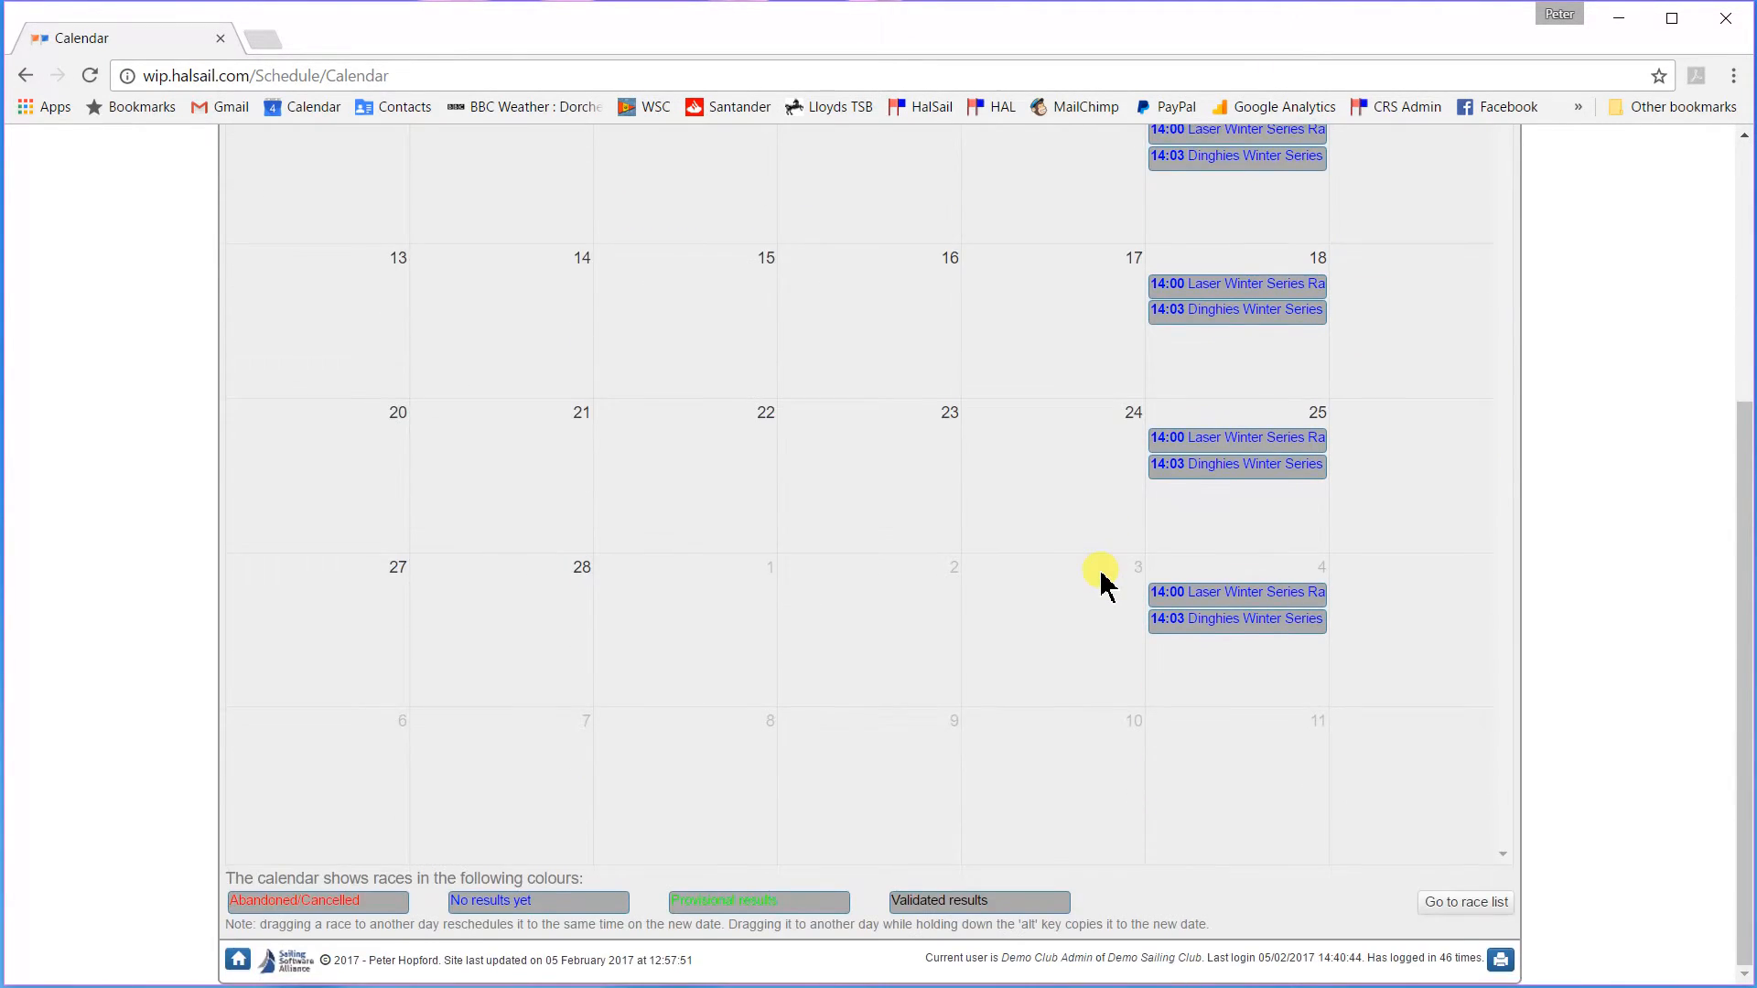
scroll(1107, 585, up, 5)
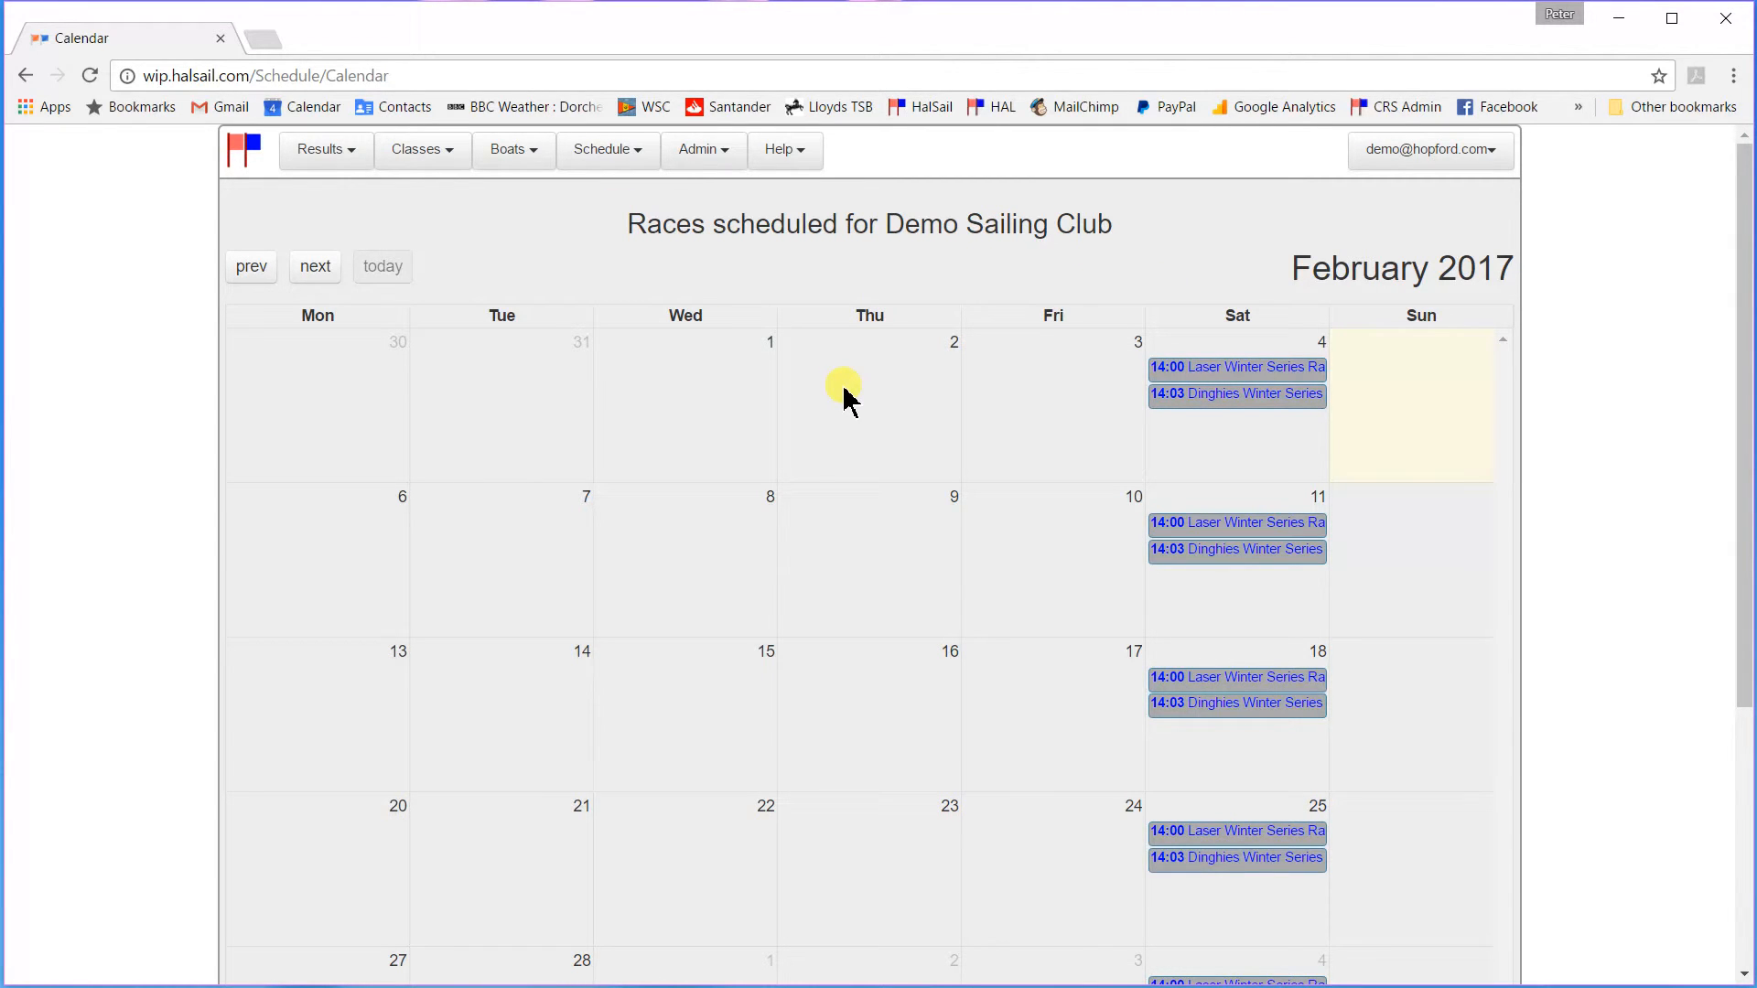
Set the Laser Winter Series discards to count 3 results for 4 races and 4 results for 5 races, and save
click(597, 155)
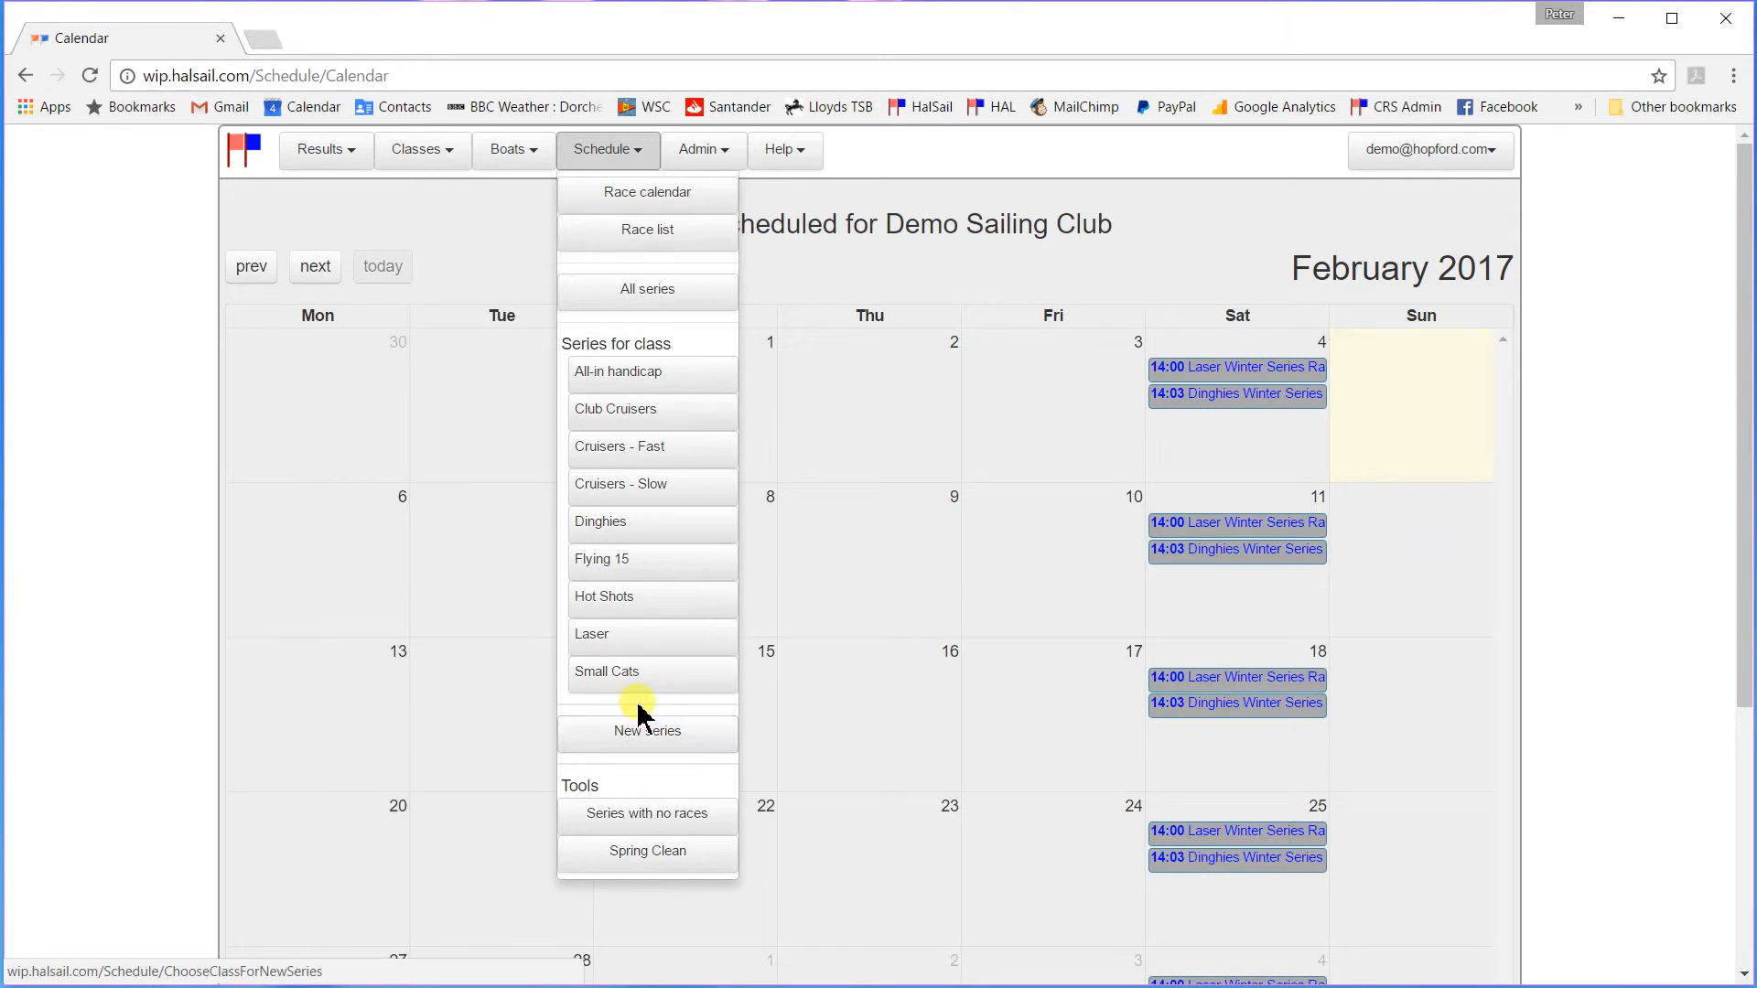
click(620, 639)
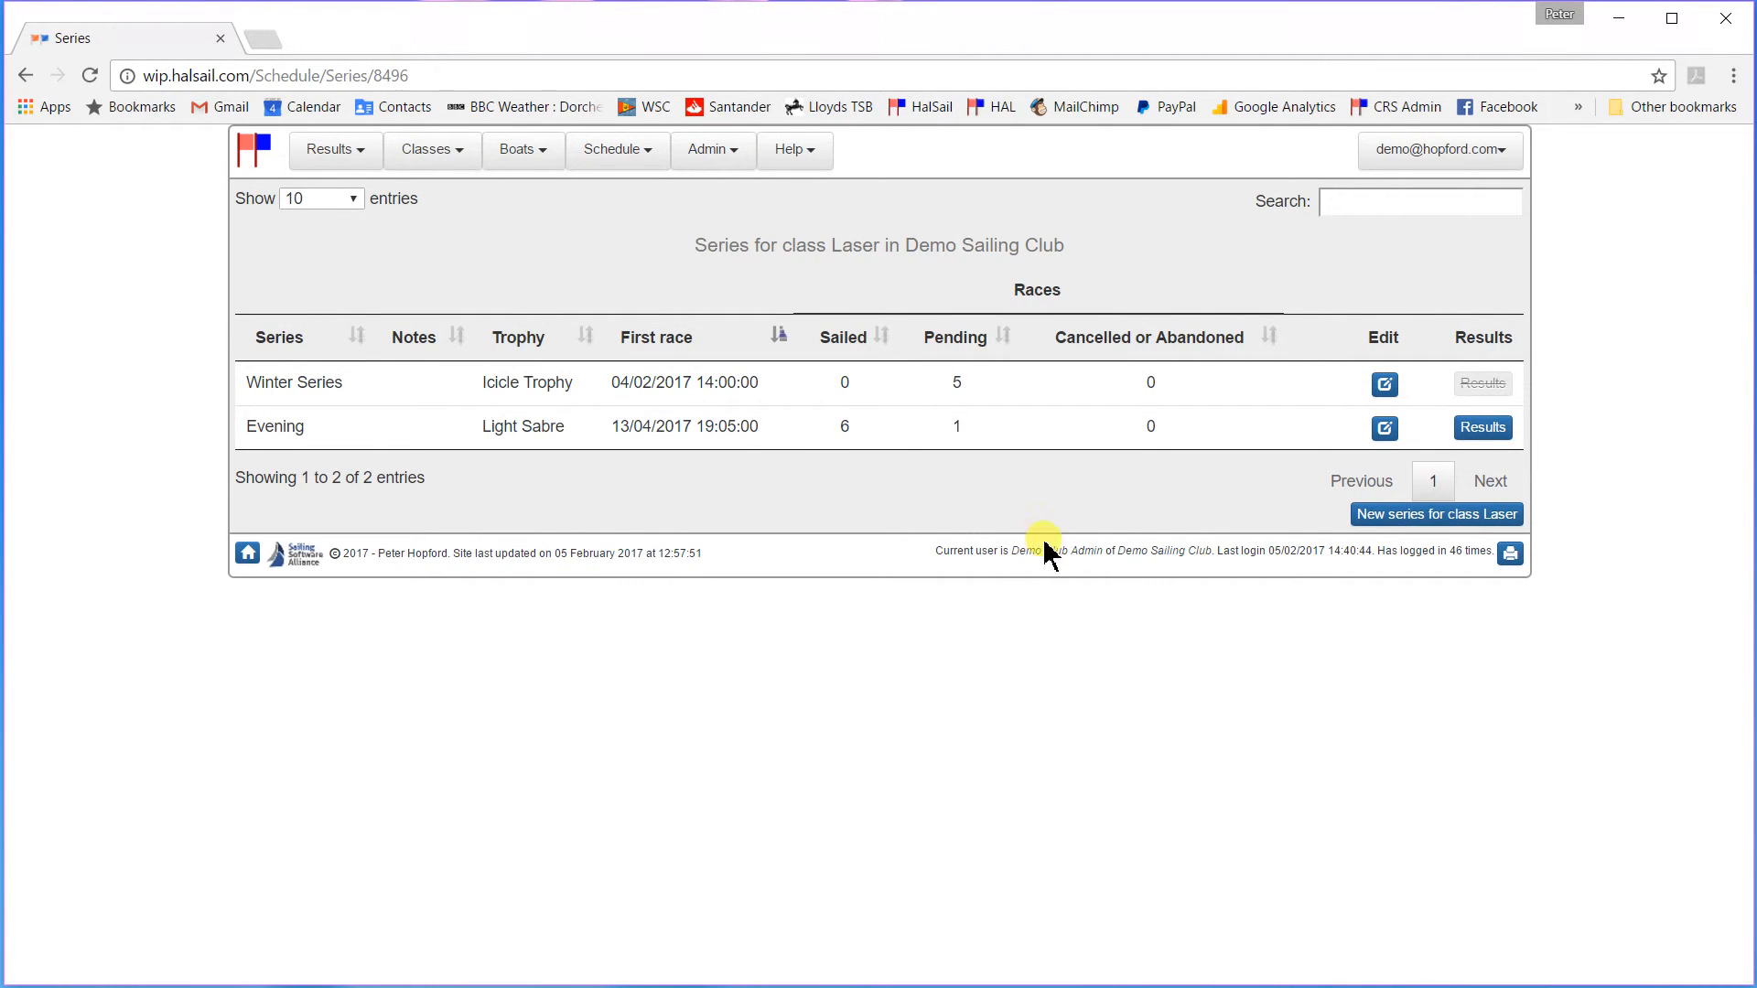
click(1384, 385)
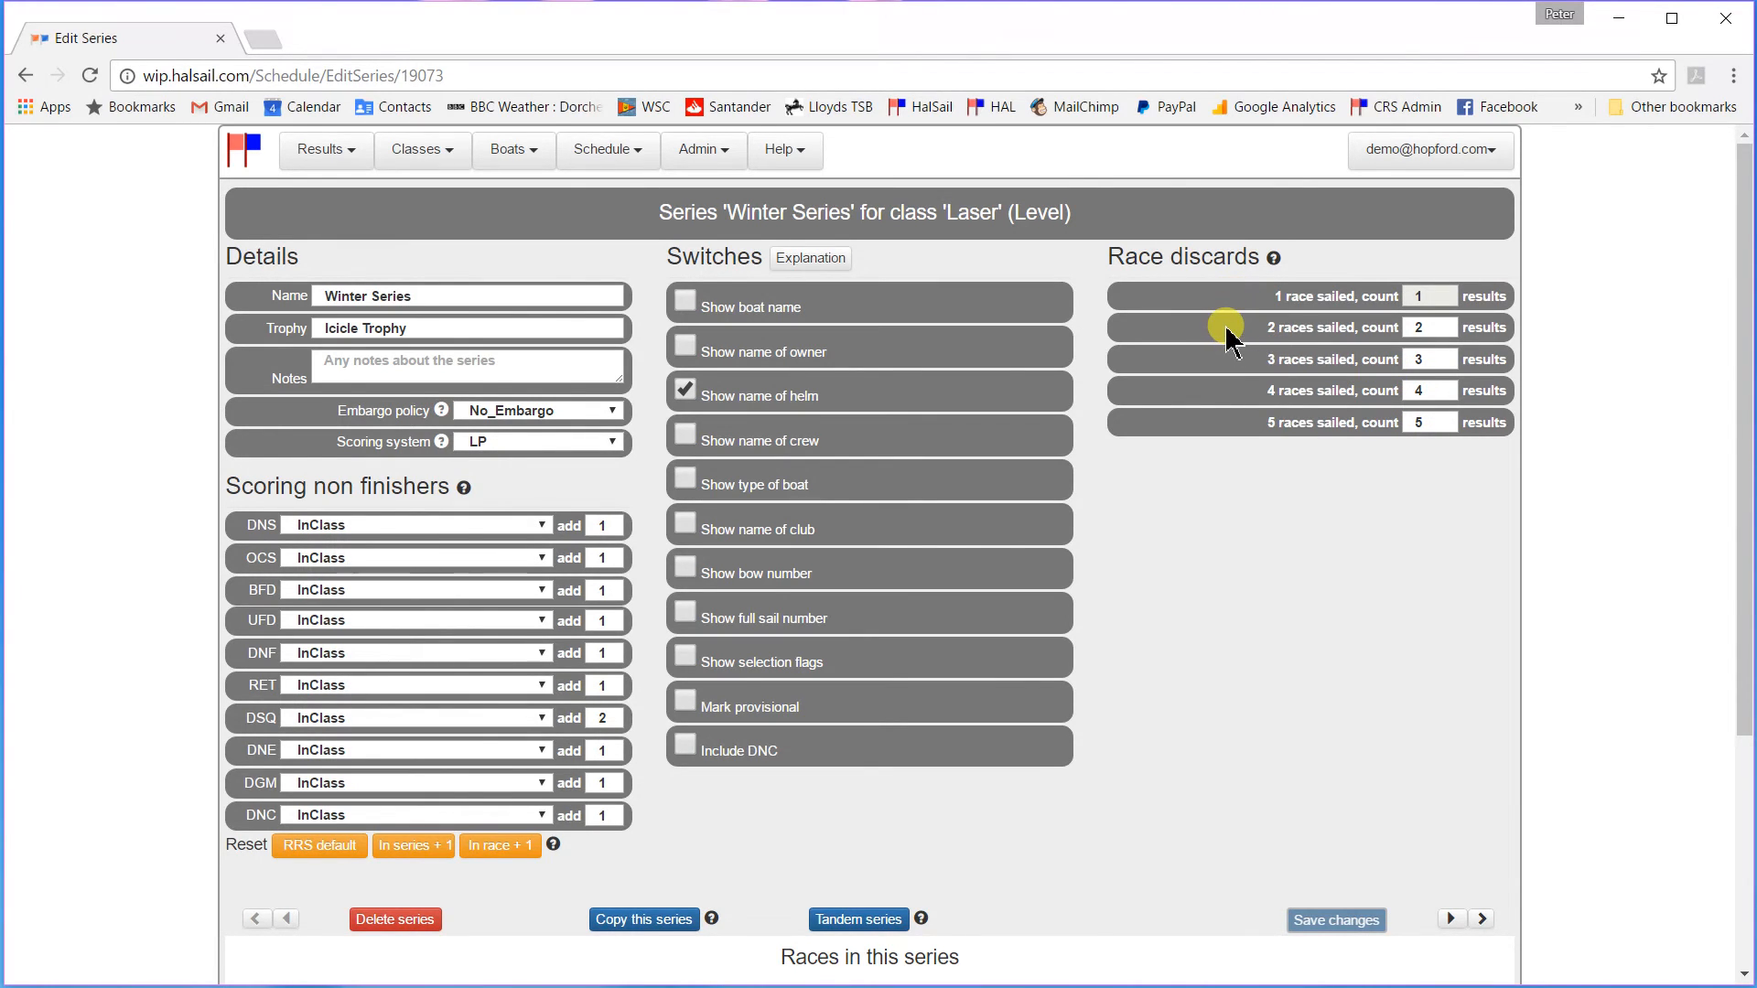
click(1449, 395)
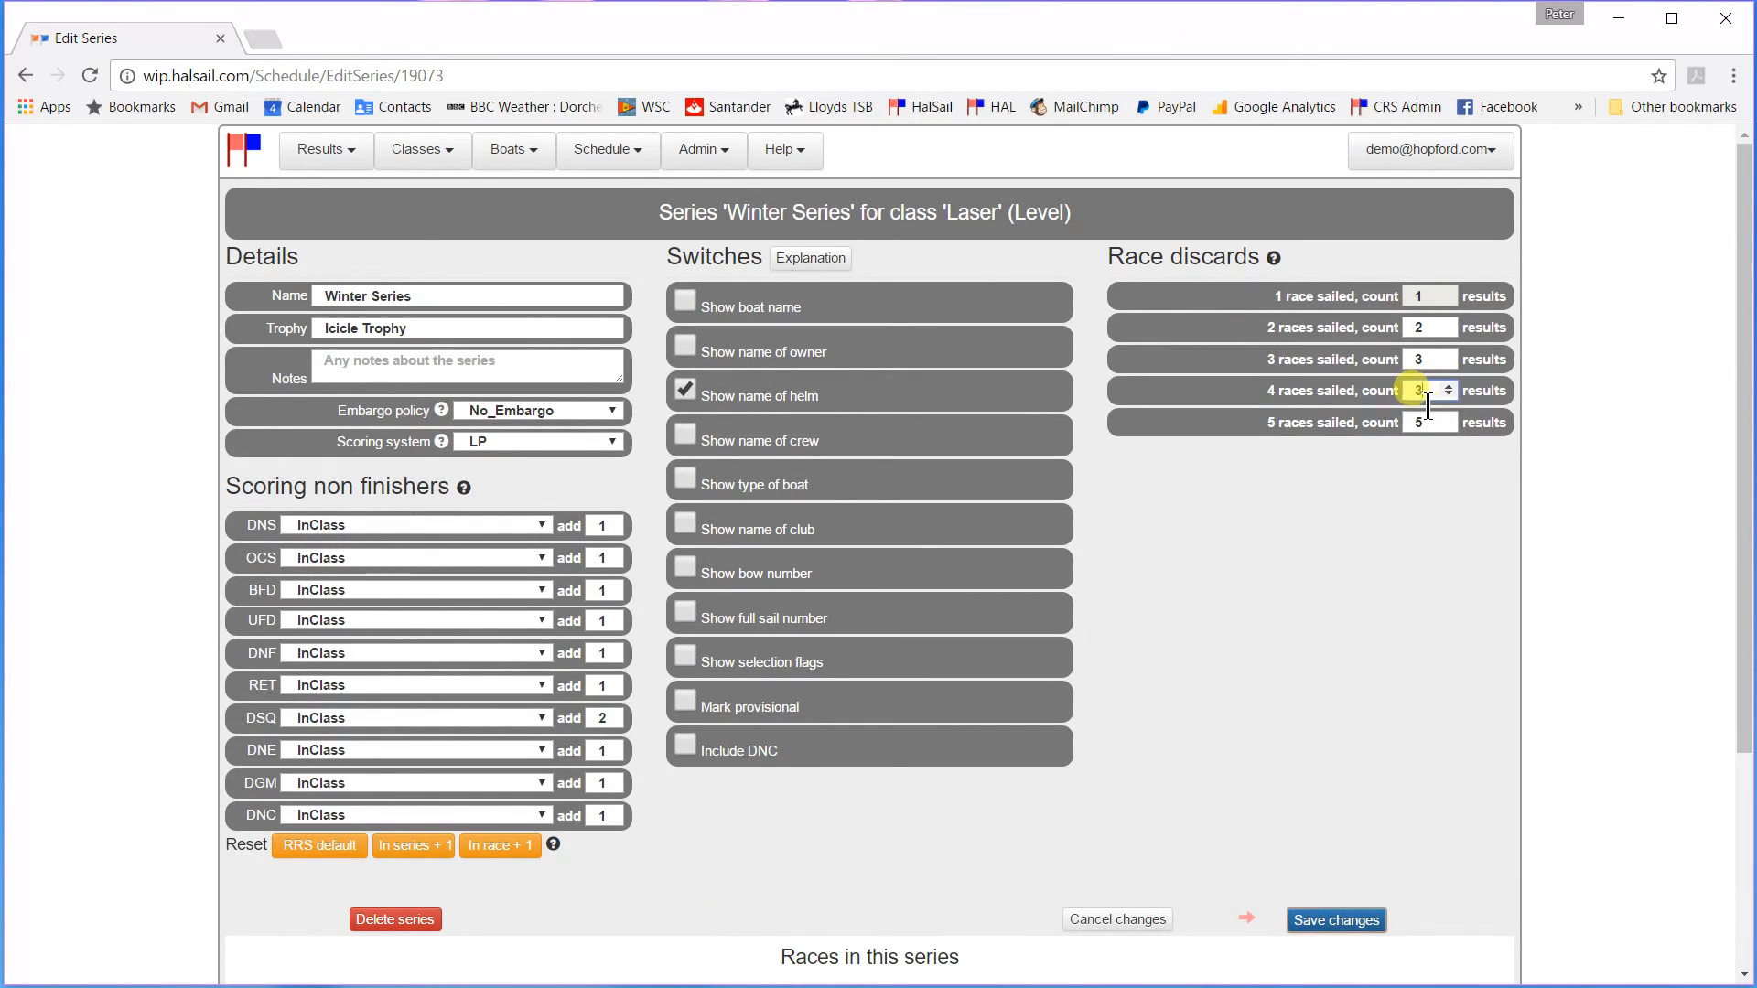
click(1448, 427)
click(1336, 920)
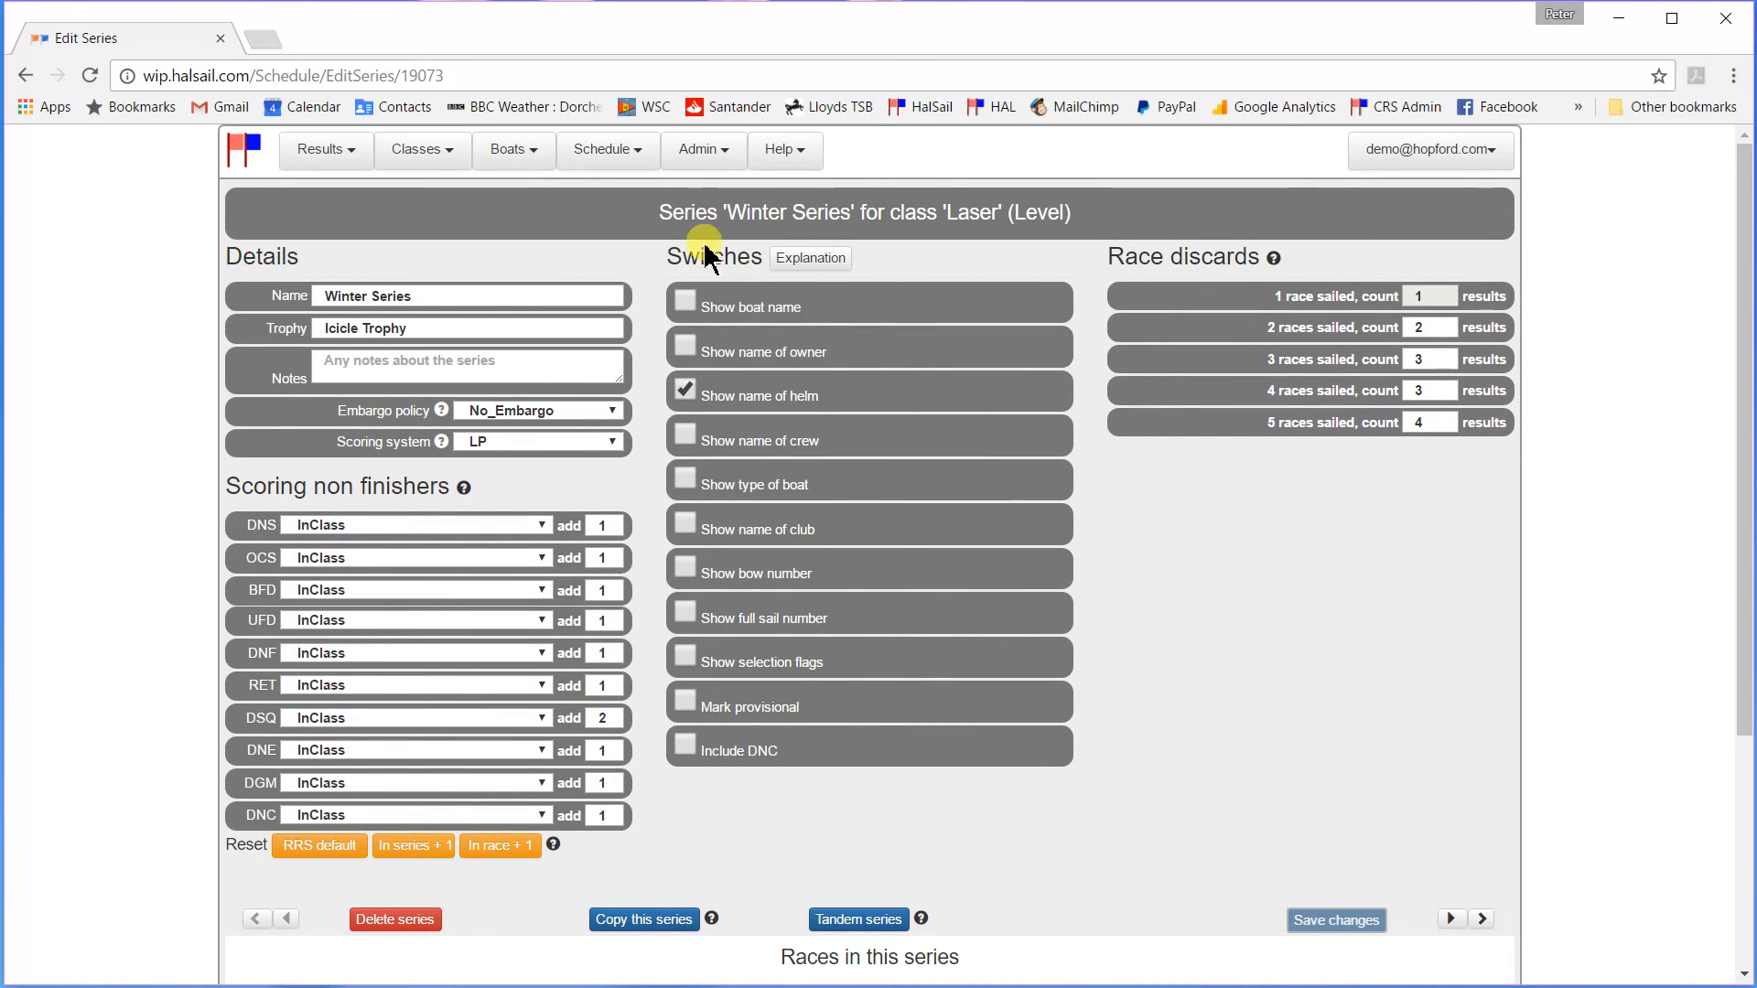
Set the Dinghies Winter Series discards to count 3 results for 4 races and 4 results for 5 races, and save
click(605, 167)
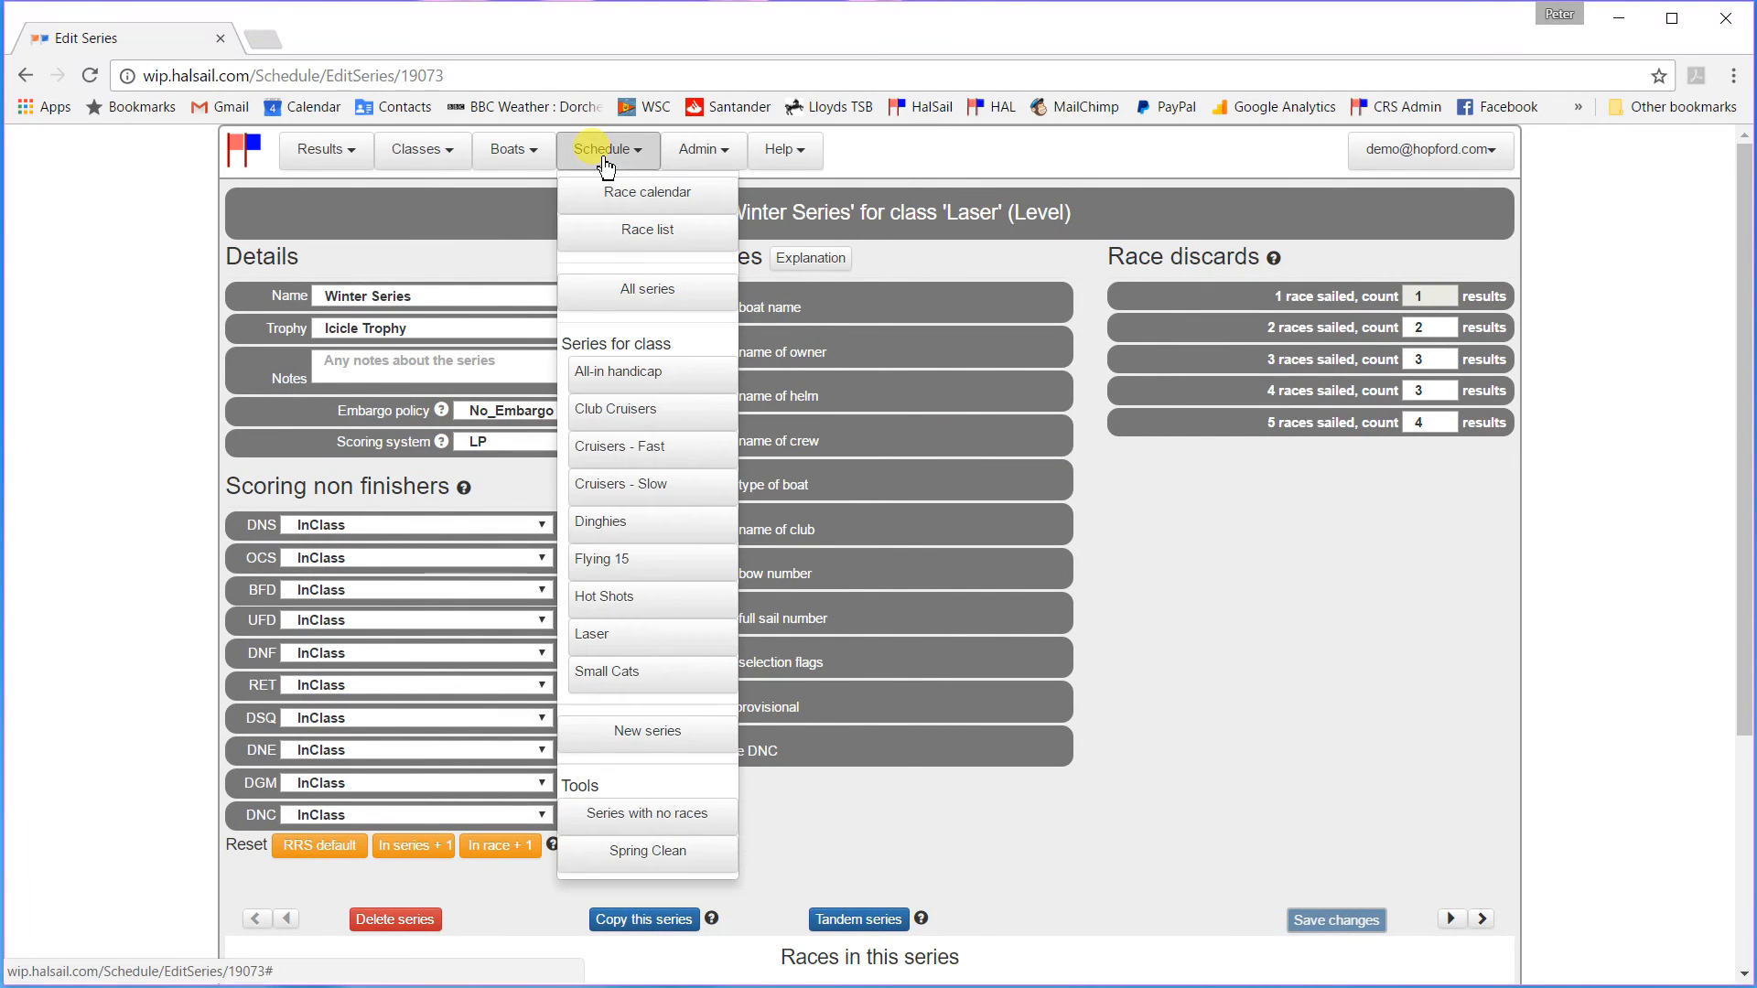
click(630, 531)
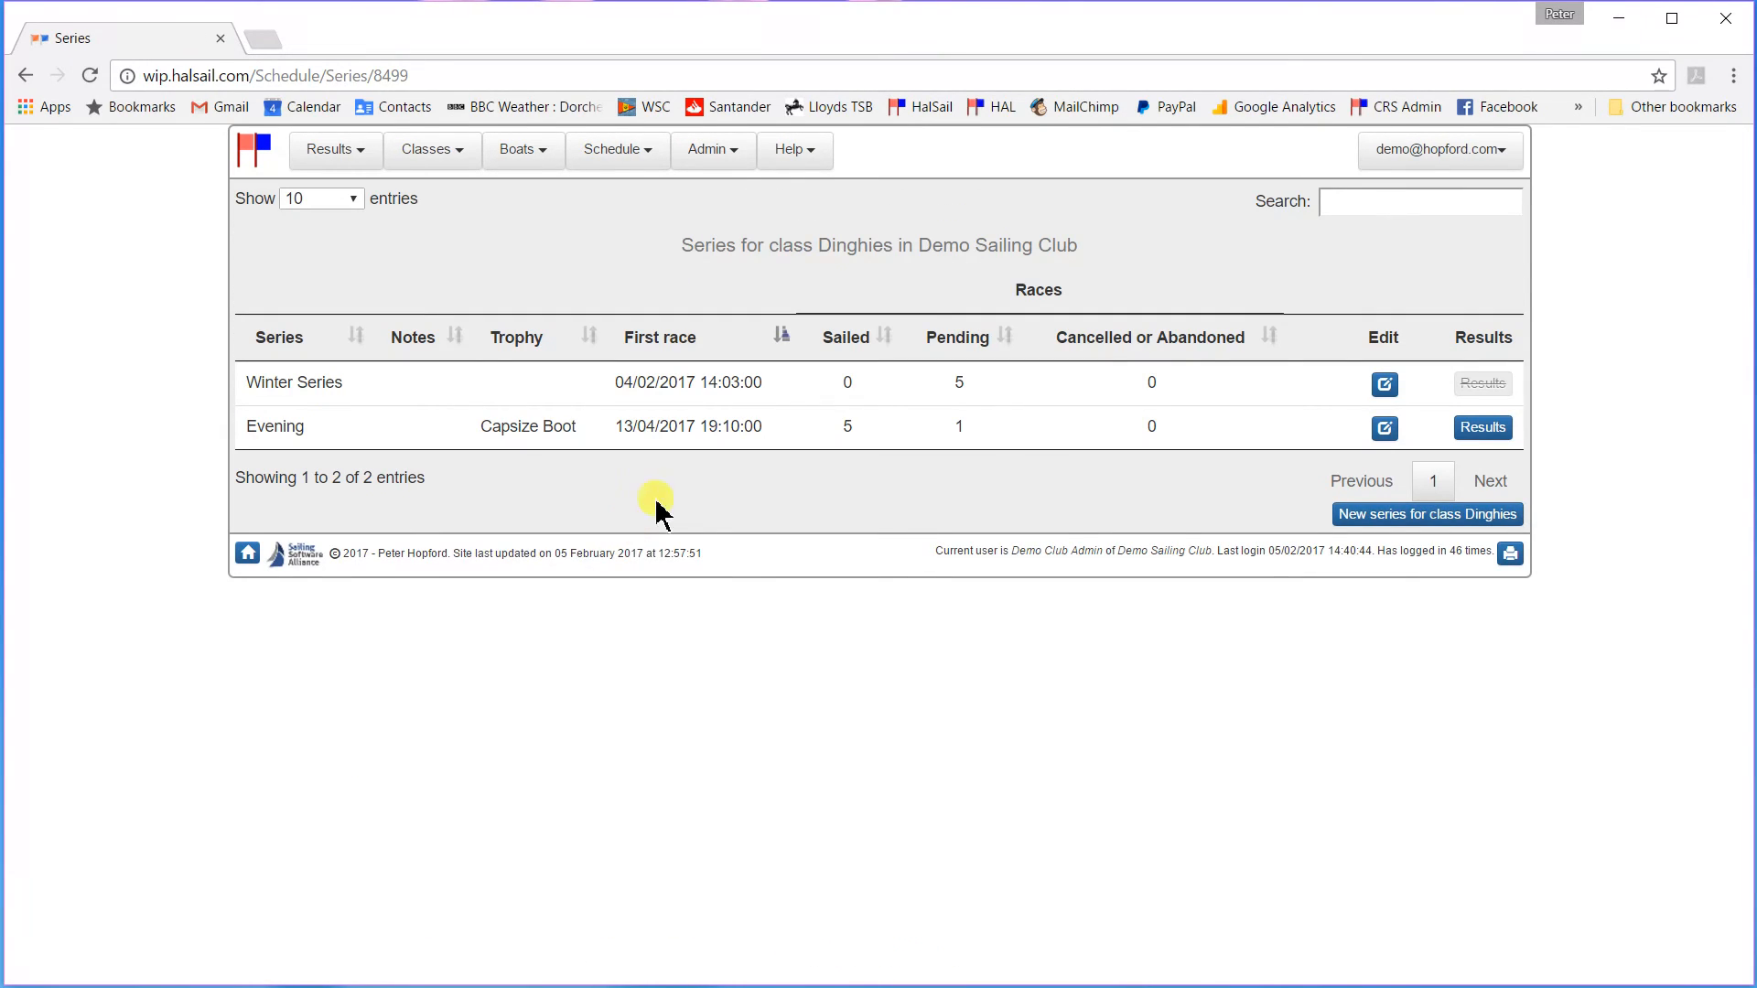
click(1385, 386)
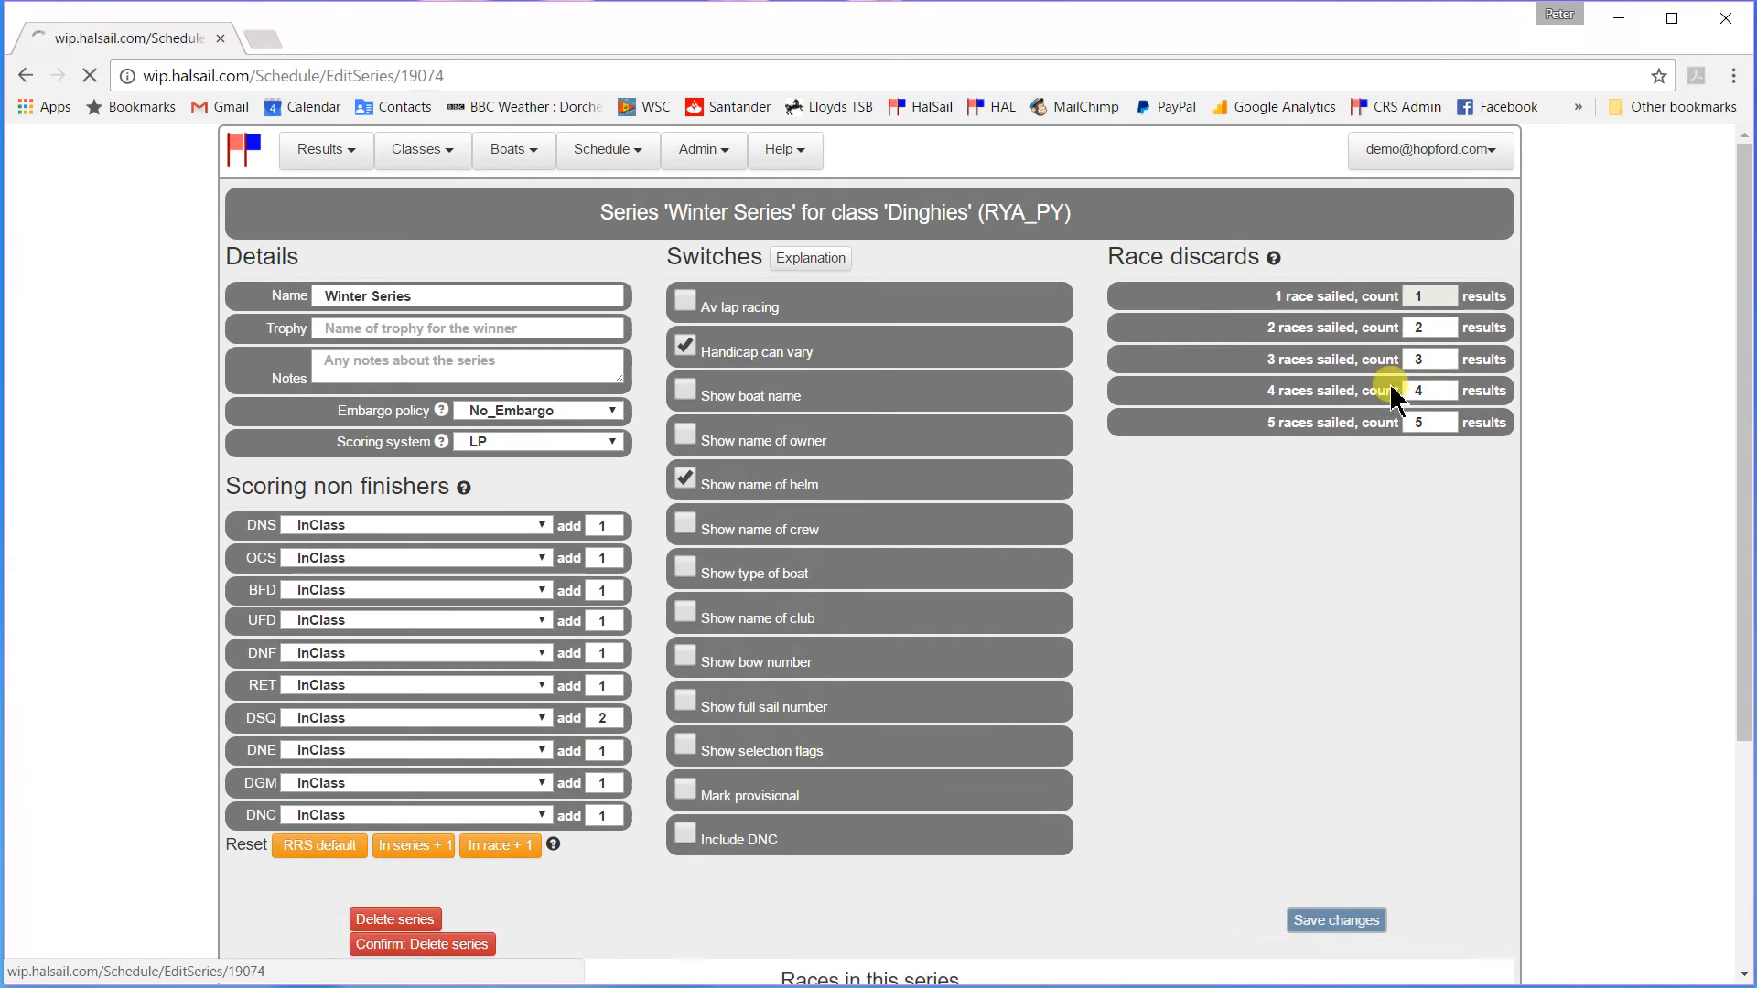
click(1427, 390)
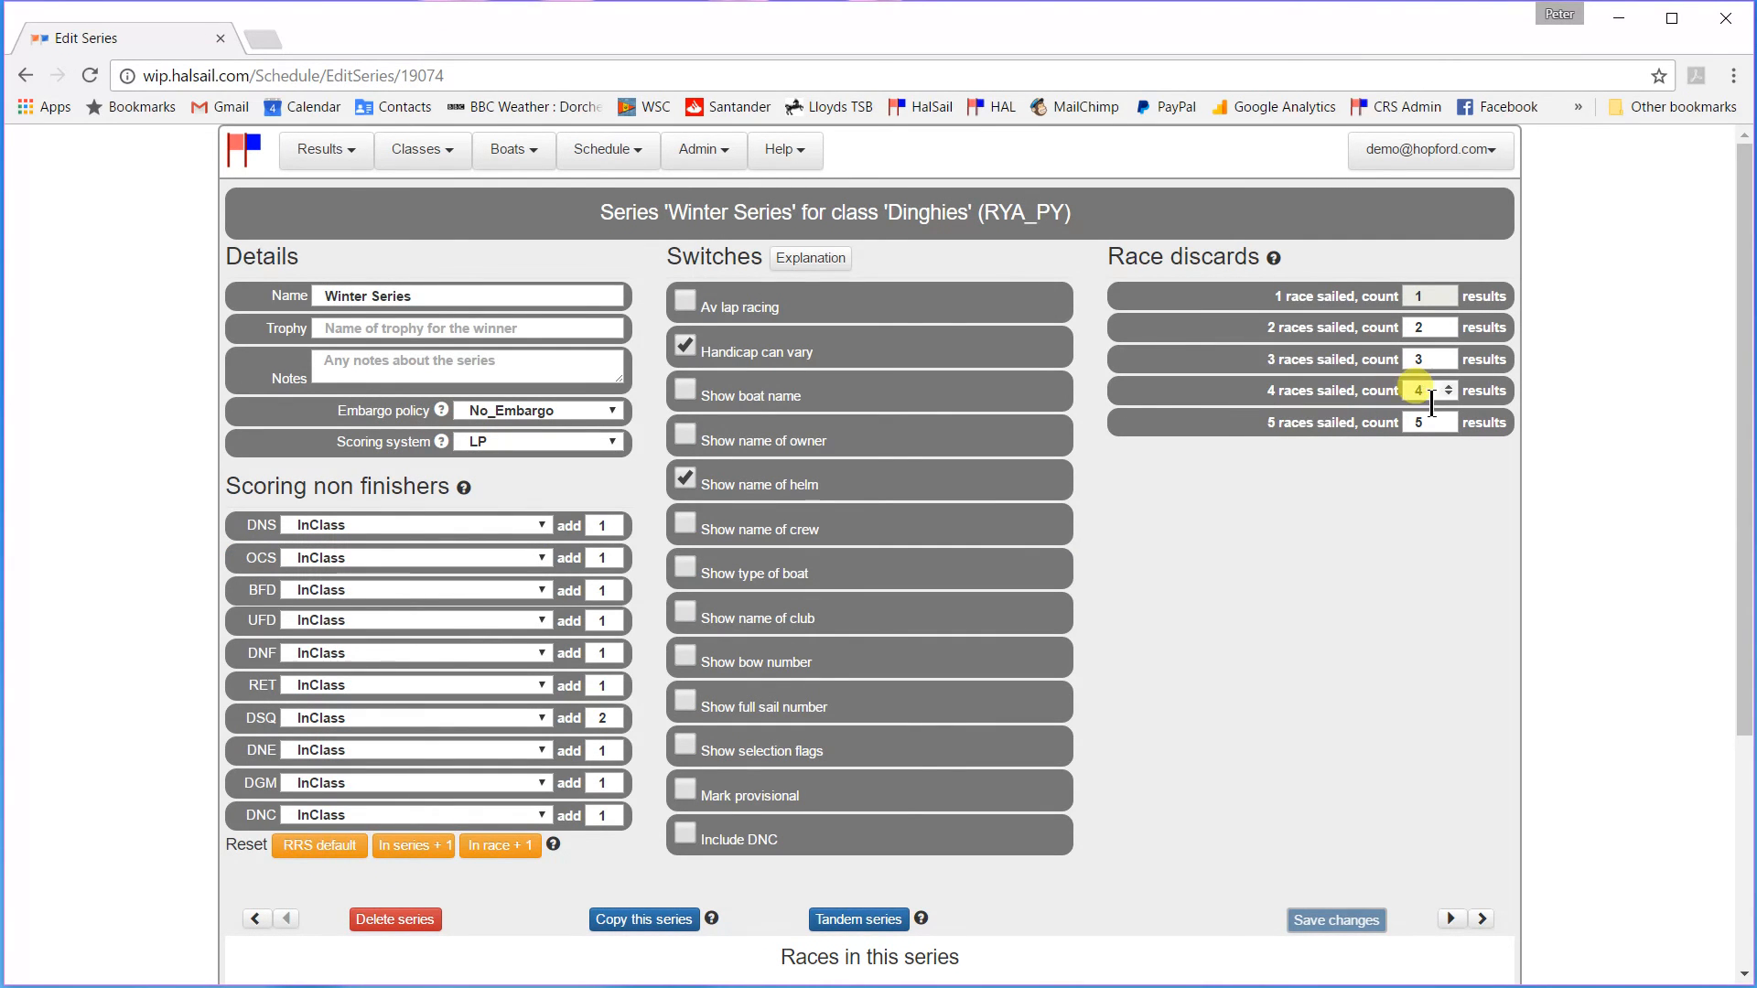
click(1449, 422)
click(1449, 394)
click(1448, 427)
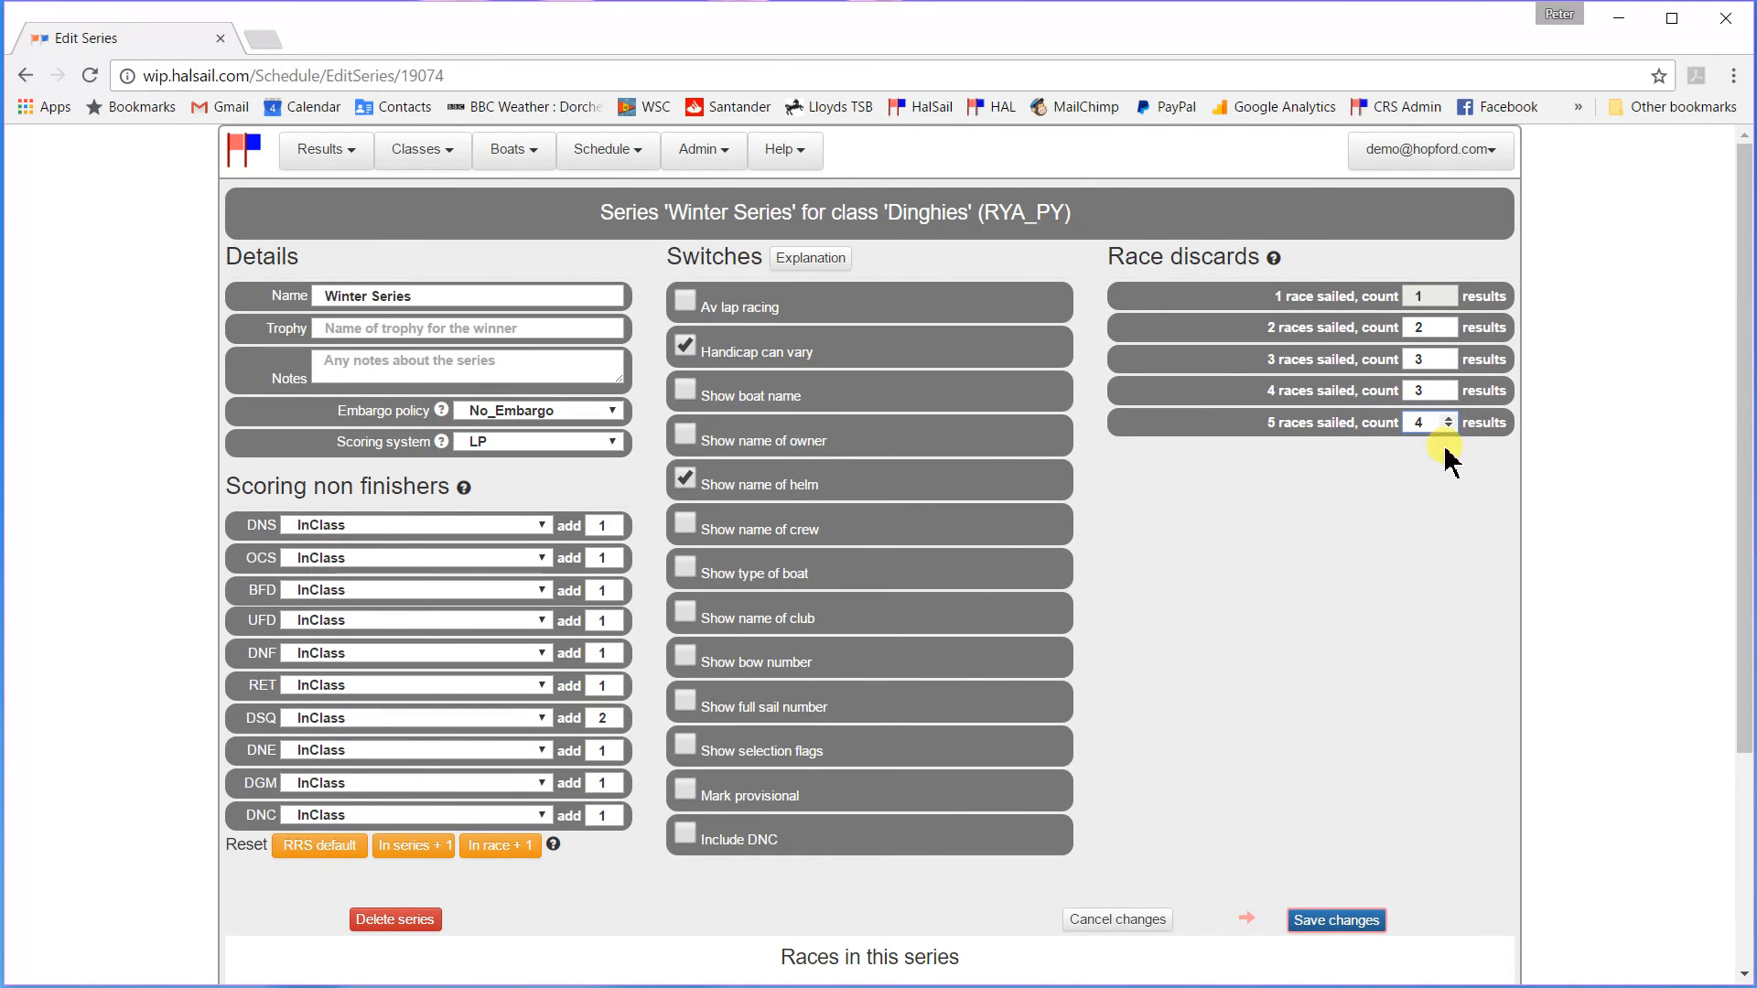
click(1338, 917)
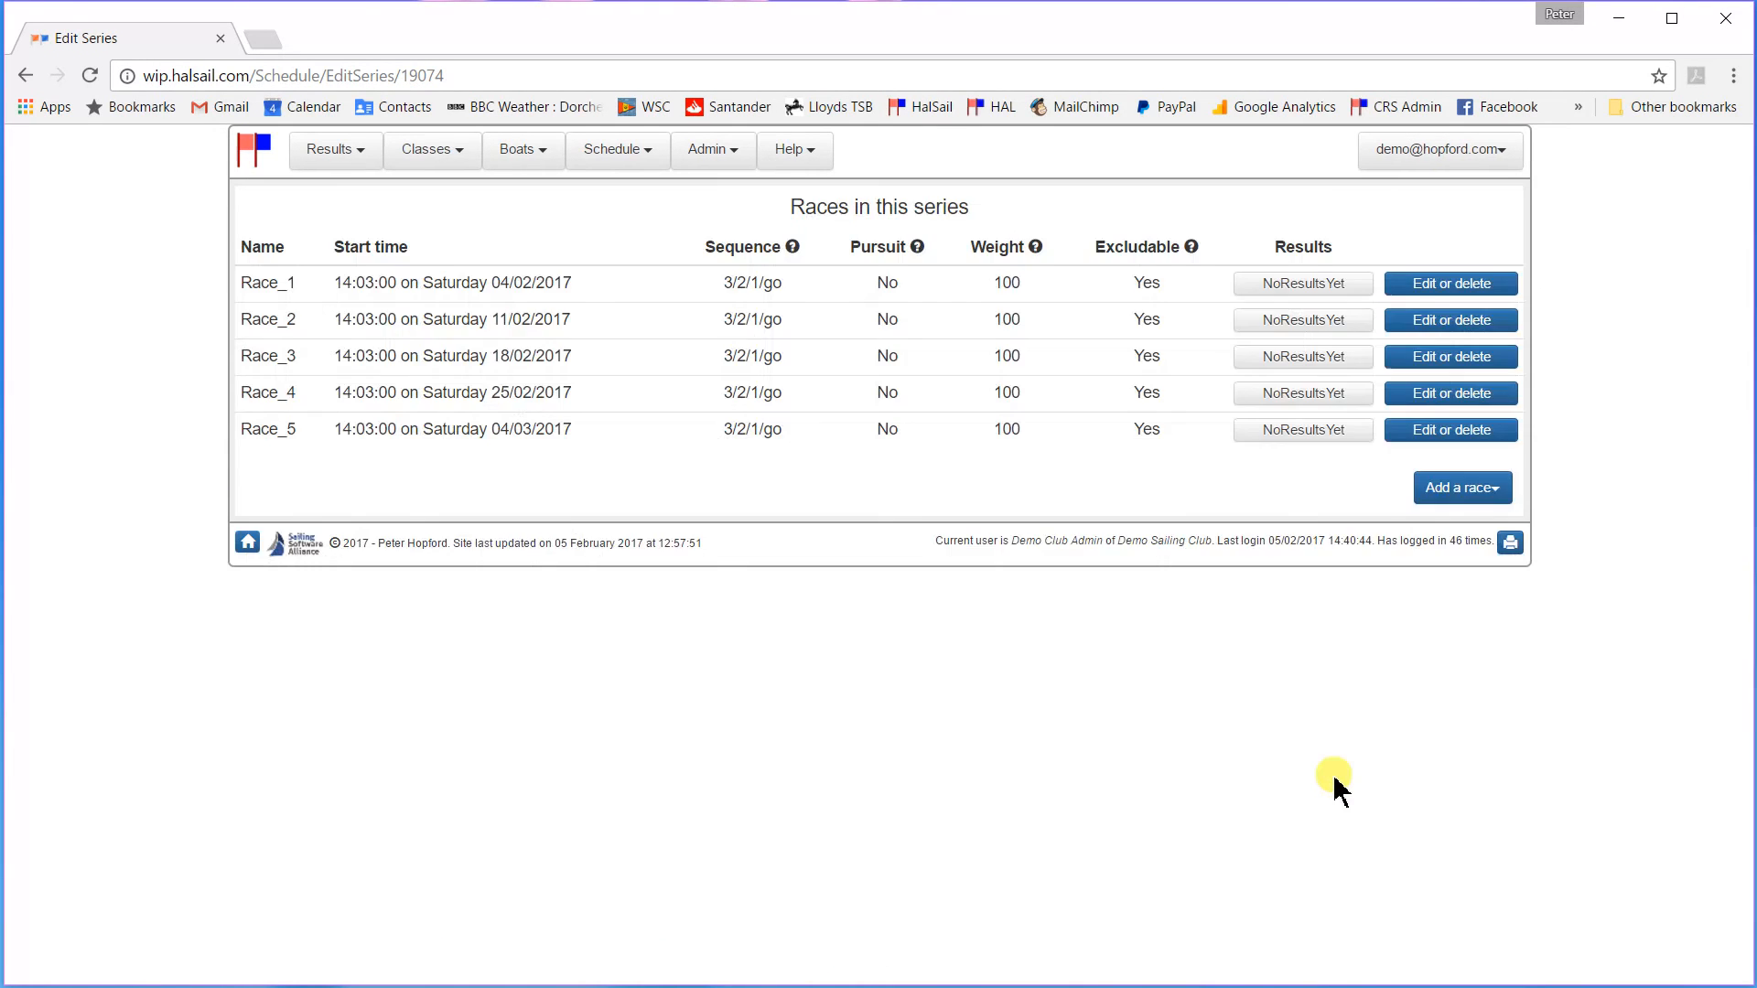